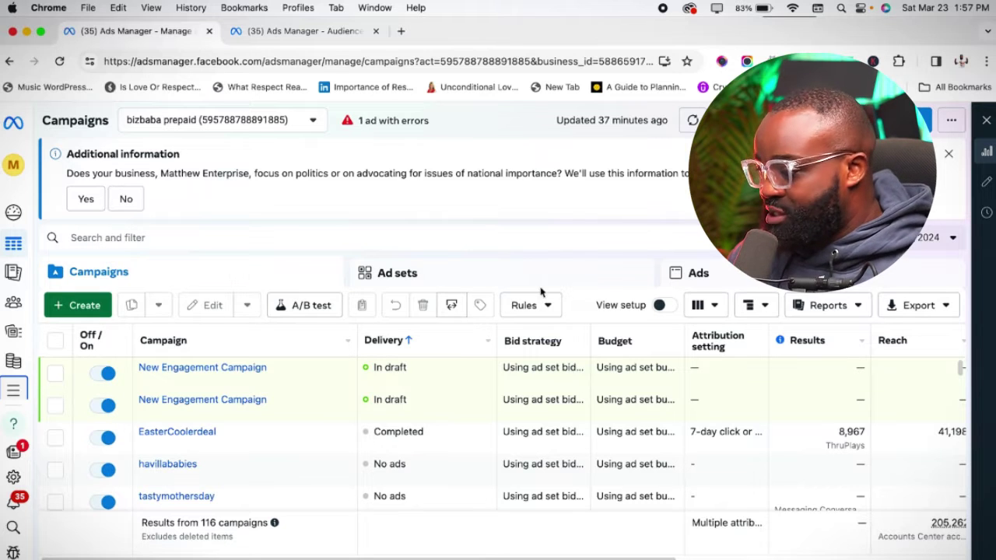
- Start a new auction campaign with Engagement as its campaign objective
{"action": "left_click", "coordinate": [78, 308]}
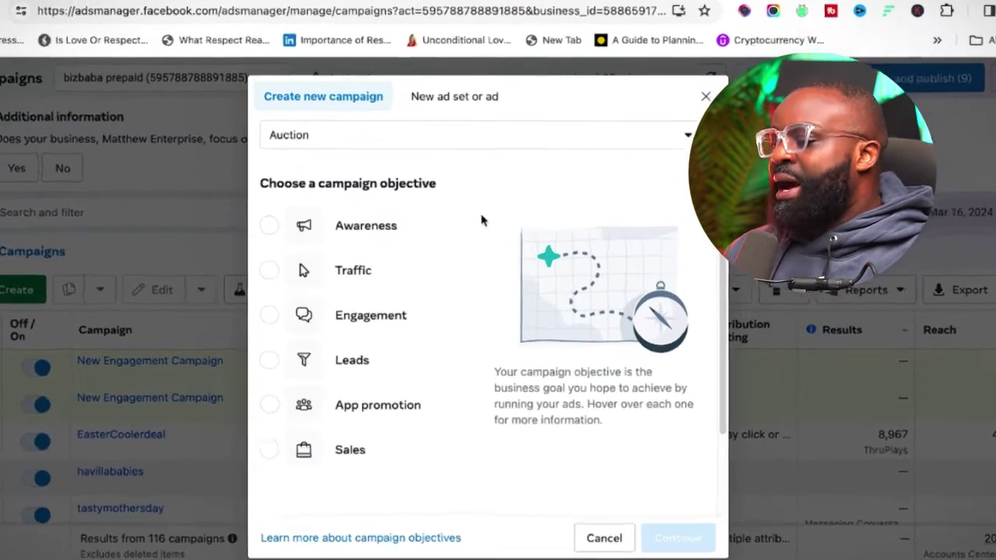
{"action": "mouse_move", "coordinate": [410, 261]}
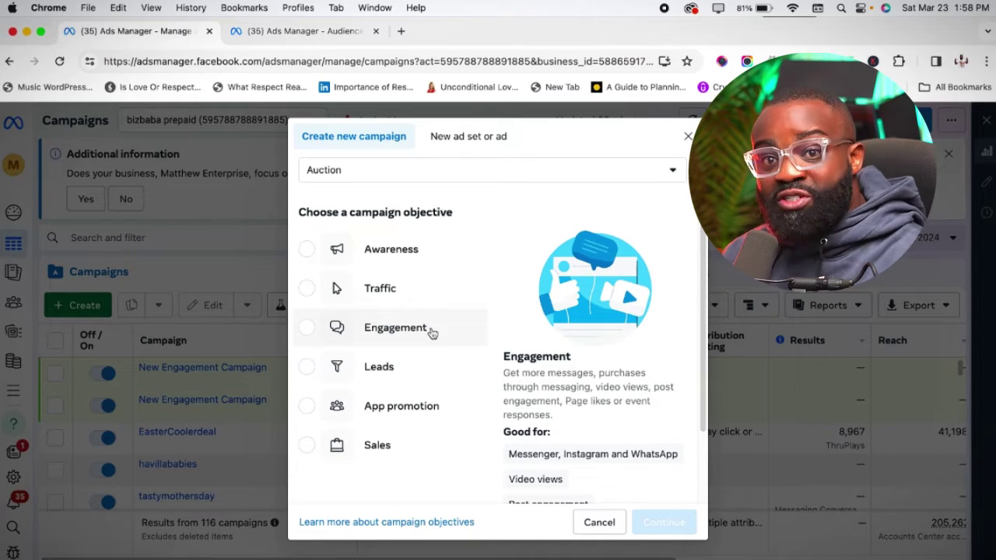
{"action": "left_click", "coordinate": [446, 333]}
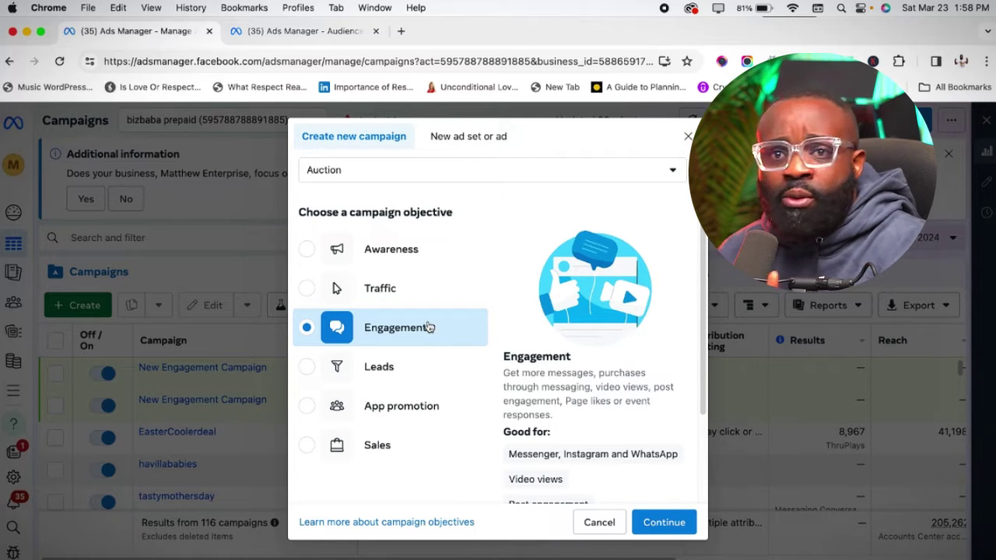
{"action": "left_click", "coordinate": [438, 445]}
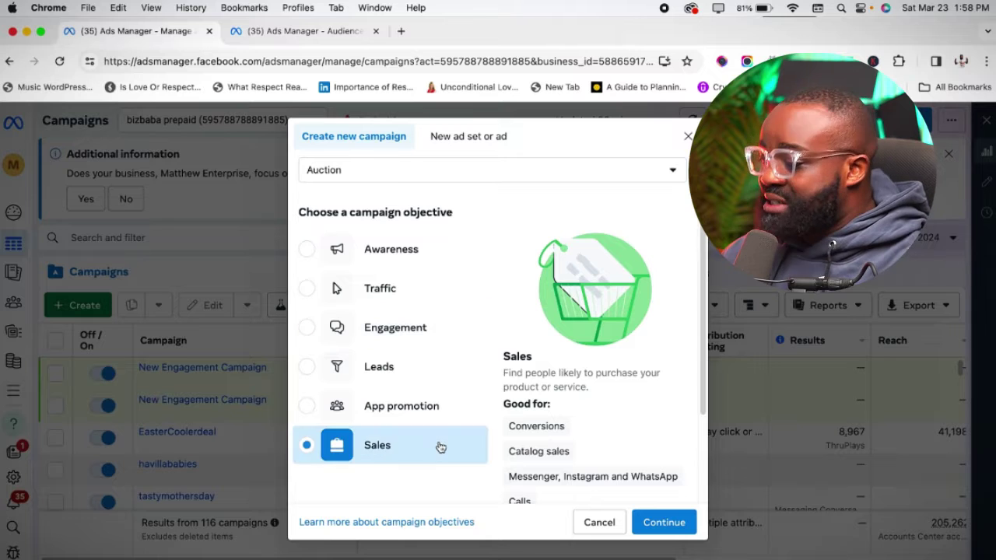
{"action": "left_click", "coordinate": [441, 339]}
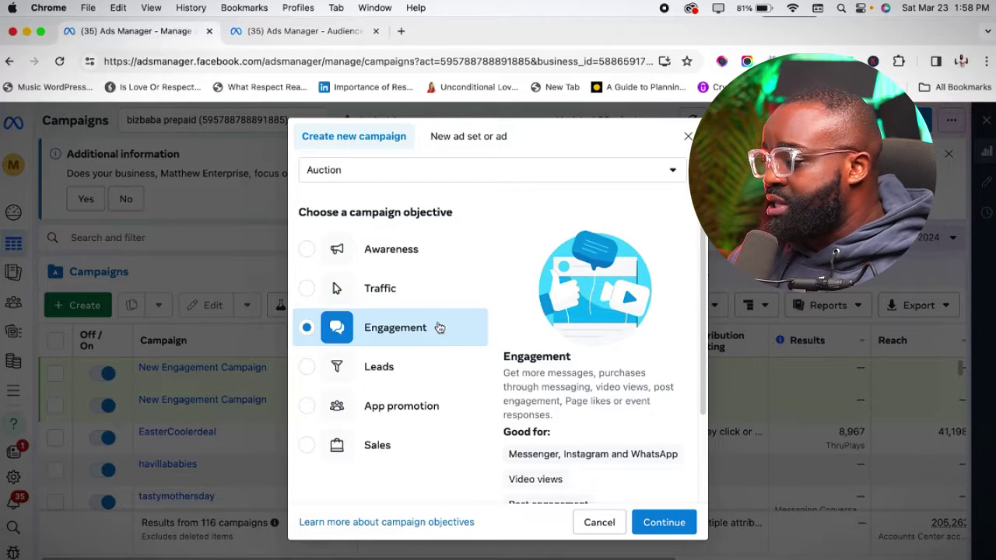
{"action": "left_click", "coordinate": [664, 523]}
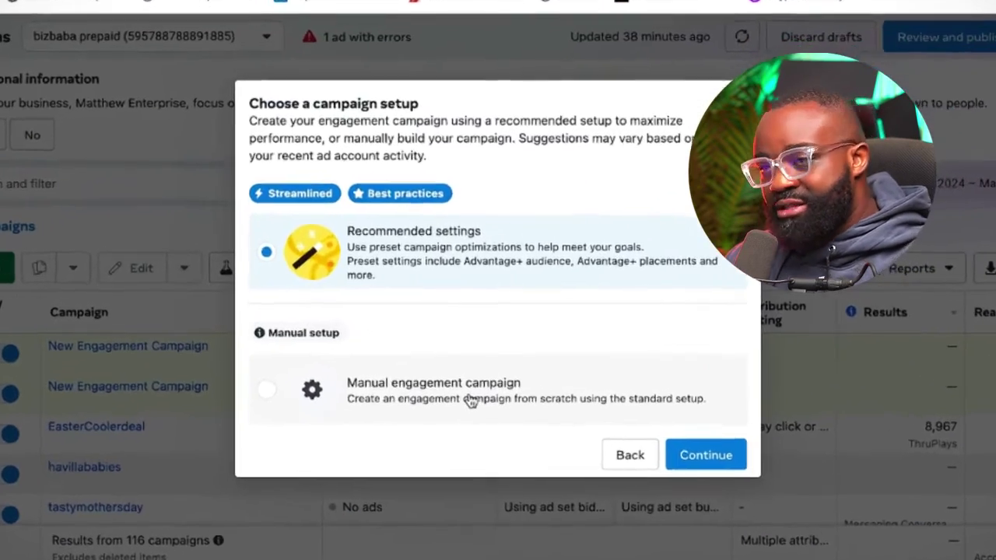
- Choose the manual engagement campaign setup and create the campaign draft
{"action": "left_click", "coordinate": [472, 385]}
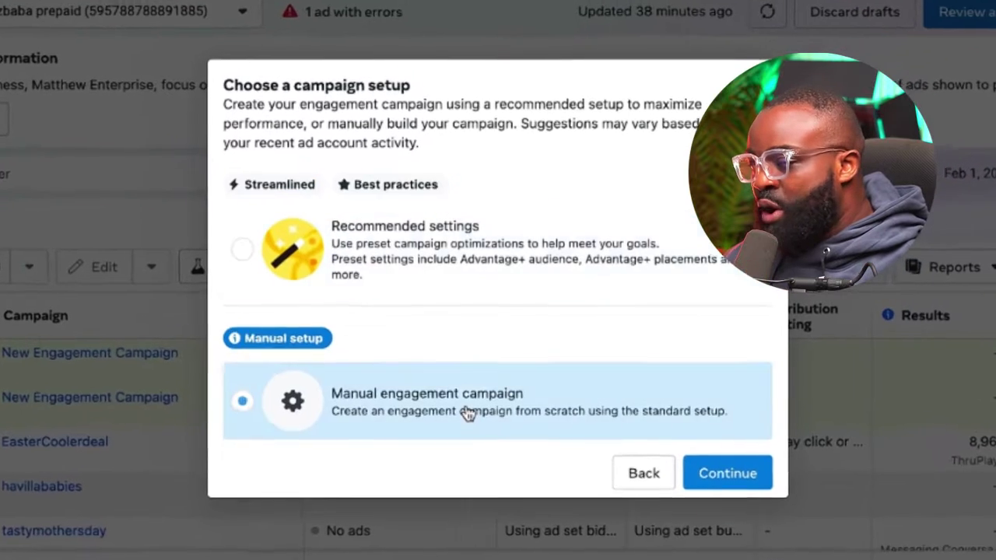
{"action": "left_click", "coordinate": [466, 413]}
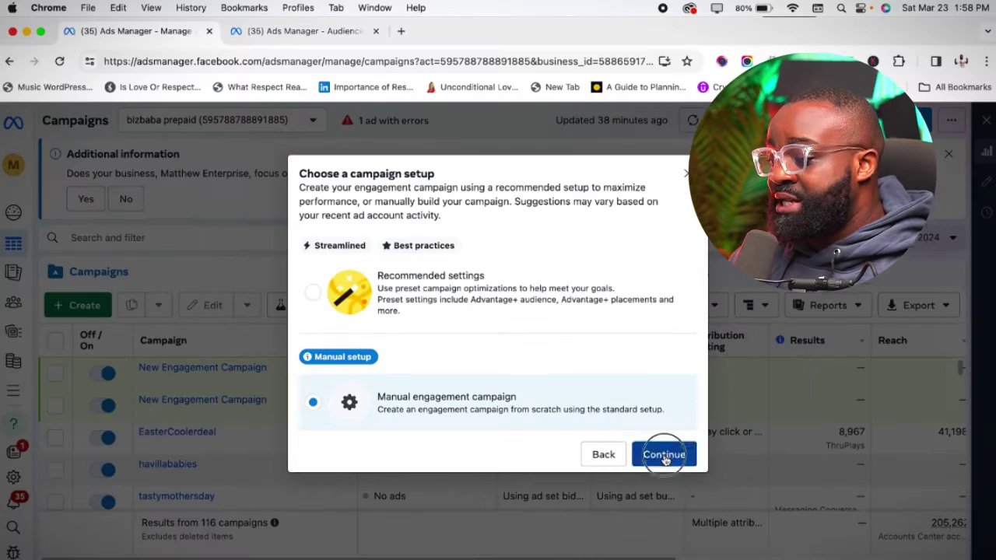
{"action": "left_click", "coordinate": [747, 491]}
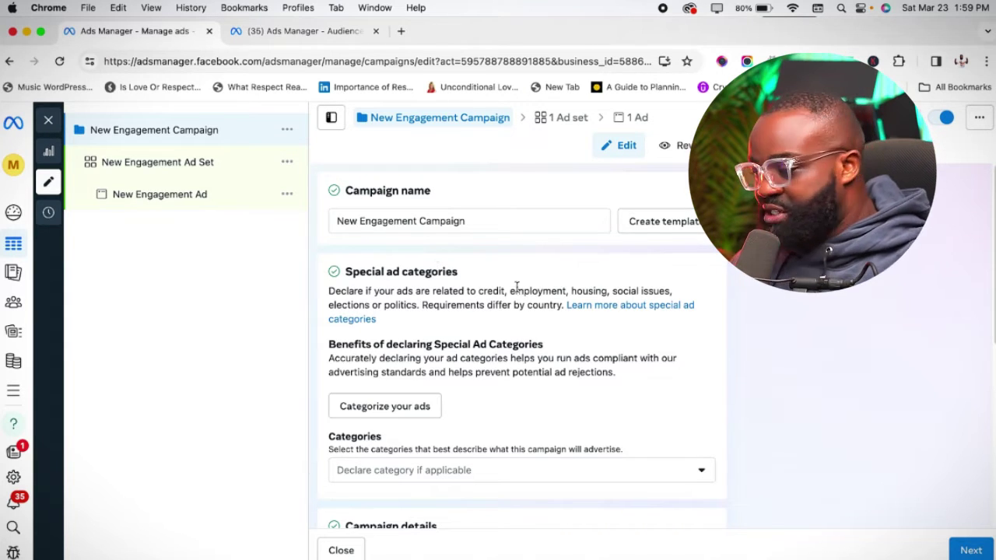
- Rename the new campaign as "test Campaign"
{"action": "scroll", "coordinate": [490, 350], "scroll_direction": "down", "scroll_amount": 2}
{"action": "scroll", "coordinate": [490, 348], "scroll_direction": "down", "scroll_amount": 2}
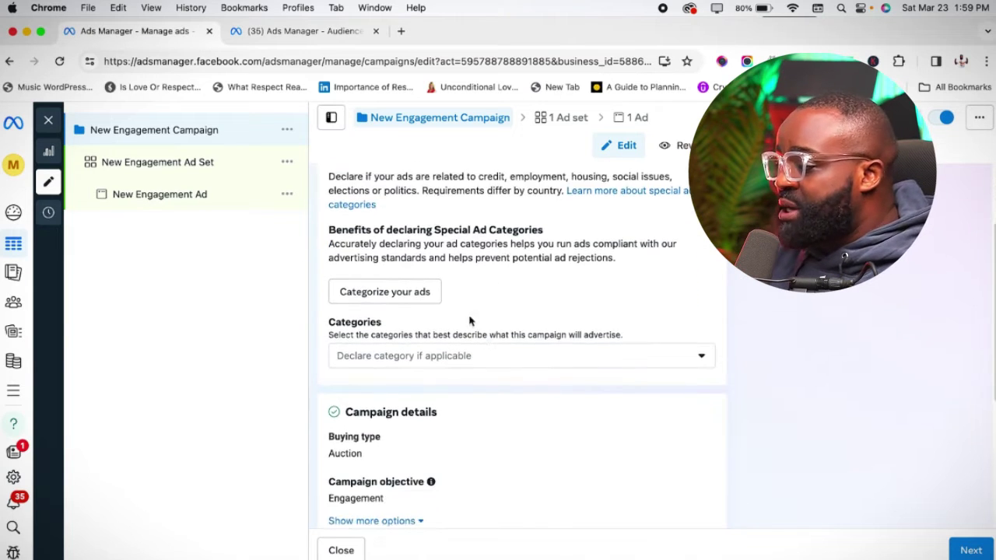
{"action": "scroll", "coordinate": [469, 319], "scroll_direction": "up", "scroll_amount": 3}
{"action": "scroll", "coordinate": [571, 376], "scroll_direction": "down", "scroll_amount": 5}
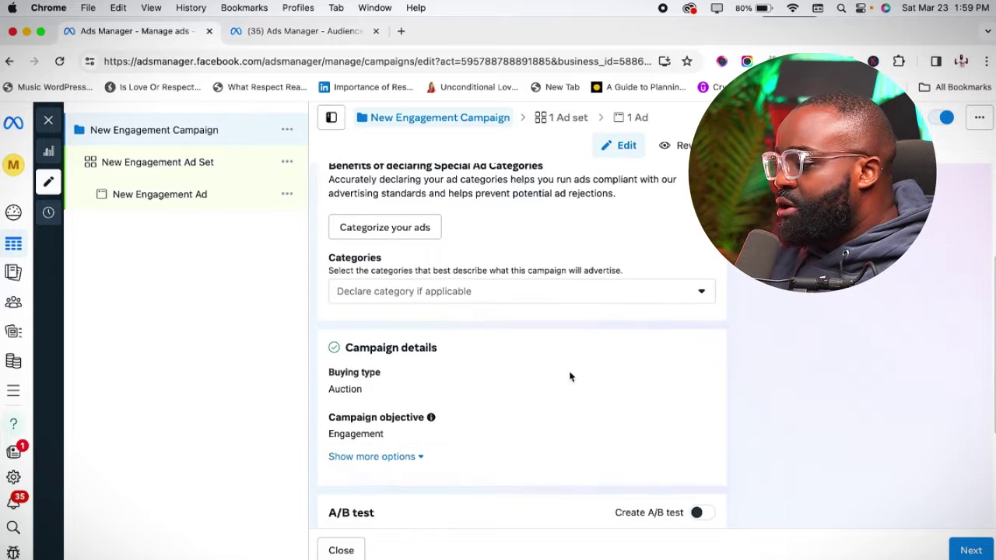
{"action": "scroll", "coordinate": [441, 274], "scroll_direction": "up", "scroll_amount": 5}
{"action": "left_click_drag", "start_coordinate": [424, 224], "coordinate": [273, 224]}
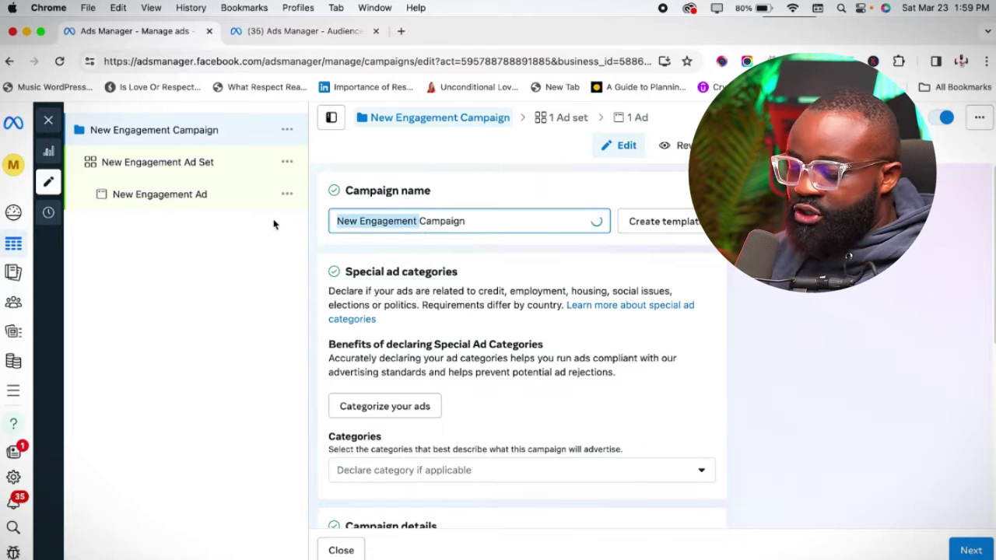
{"action": "type", "text": "e"}
{"action": "key", "text": "BackSpace"}
{"action": "type", "text": "test."}
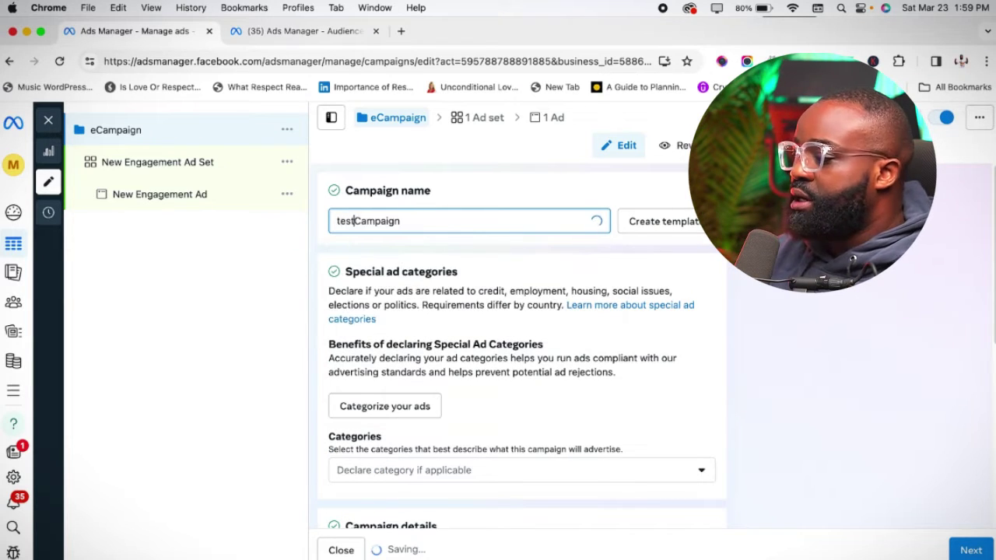
{"action": "key", "text": "BackSpace"}
{"action": "key", "text": "BackSpace"}
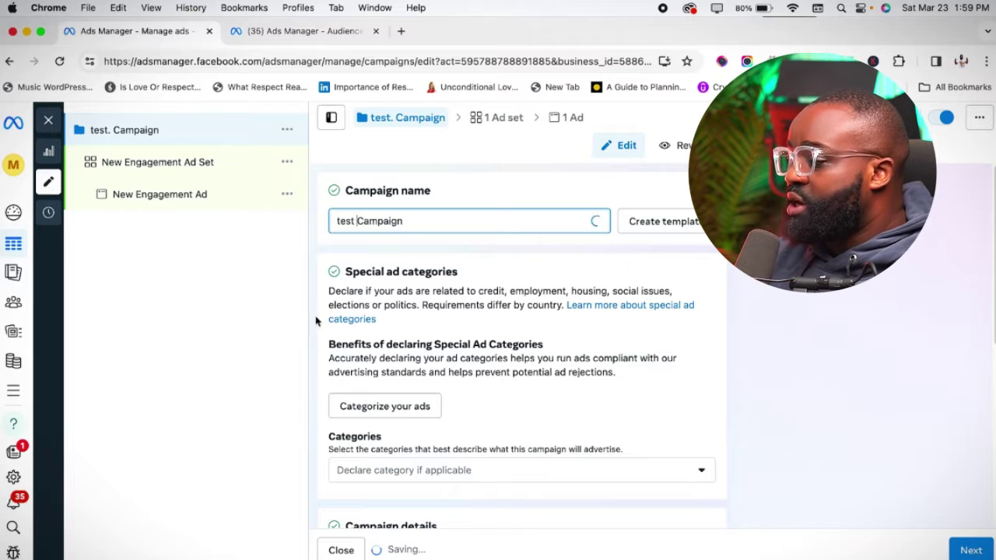
- Proceed to the ad set level and rename the ad set as "test Ad Set"
{"action": "scroll", "coordinate": [526, 397], "scroll_direction": "down", "scroll_amount": 2}
{"action": "scroll", "coordinate": [449, 376], "scroll_direction": "down", "scroll_amount": 4}
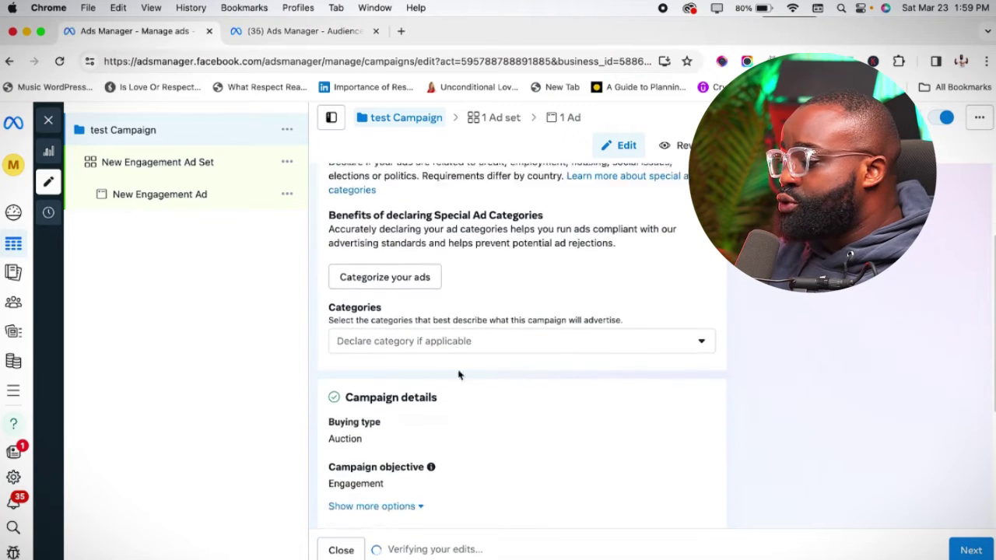
{"action": "scroll", "coordinate": [520, 407], "scroll_direction": "down", "scroll_amount": 3}
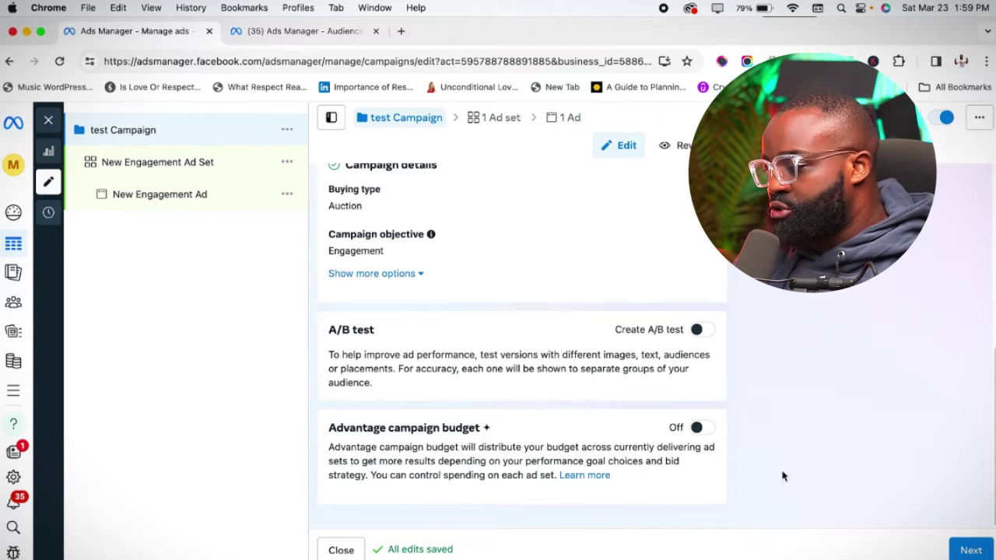
{"action": "left_click", "coordinate": [981, 546]}
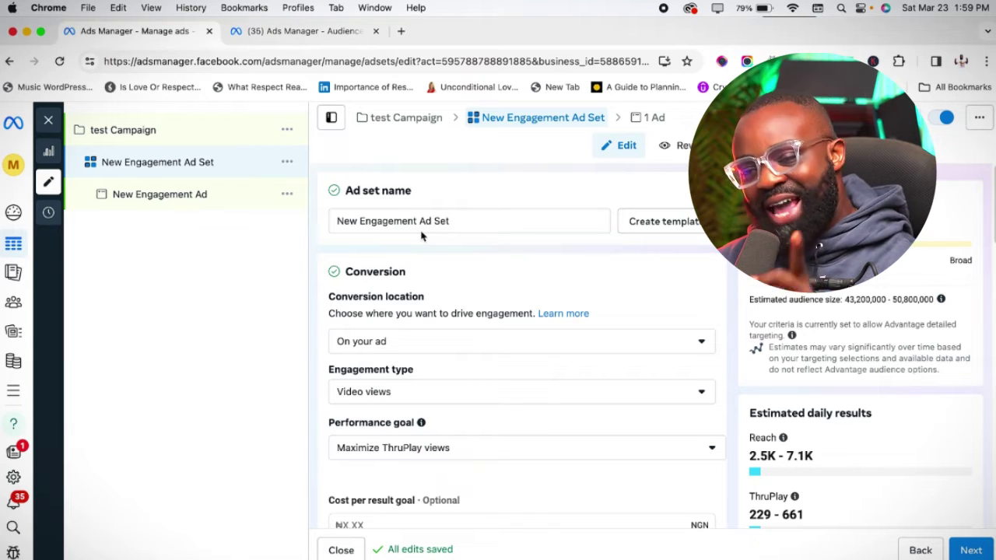
{"action": "left_click_drag", "start_coordinate": [419, 223], "coordinate": [304, 228]}
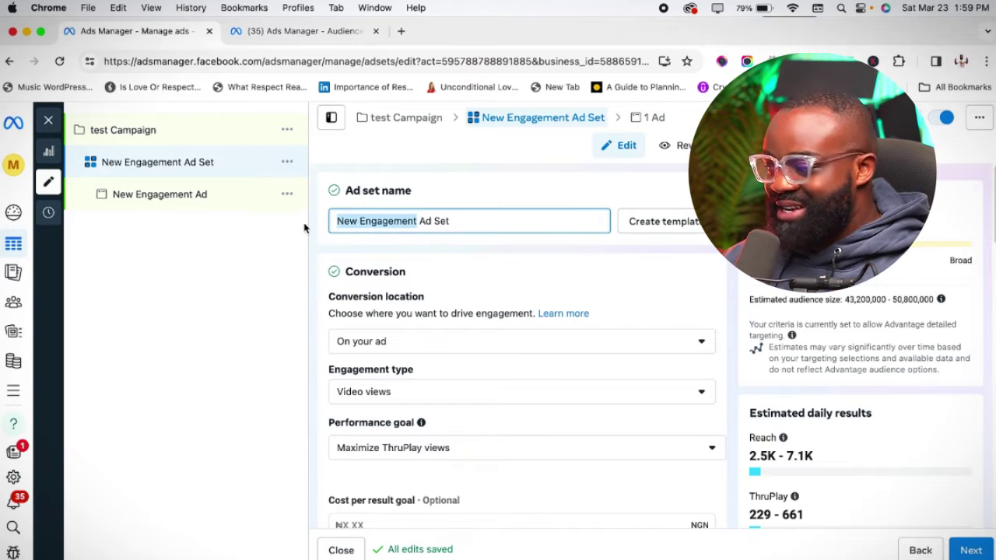
{"action": "key", "text": "BackSpace"}
{"action": "type", "text": "test"}
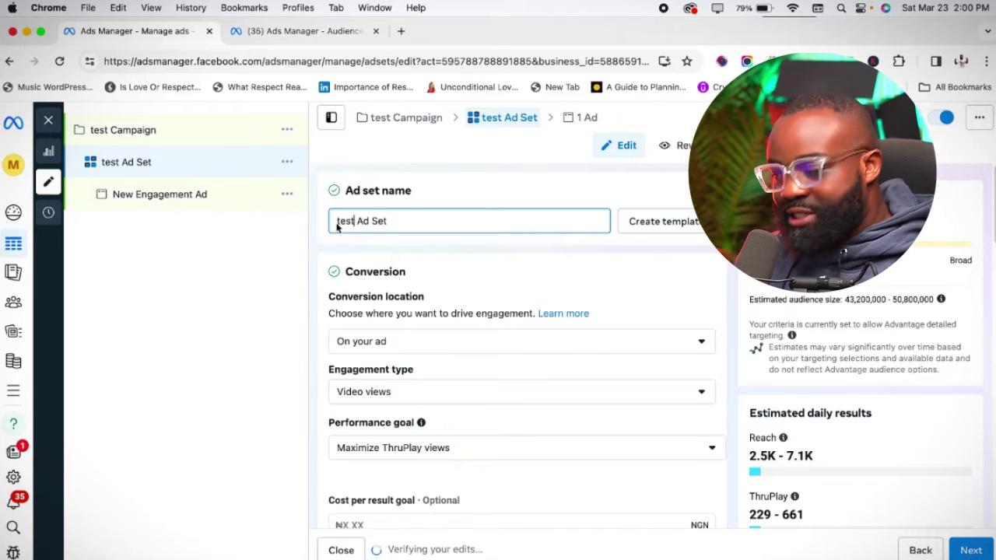
- Try Messaging apps as the ad set's conversion location and return it to On your ad
{"action": "scroll", "coordinate": [400, 294], "scroll_direction": "down", "scroll_amount": 2}
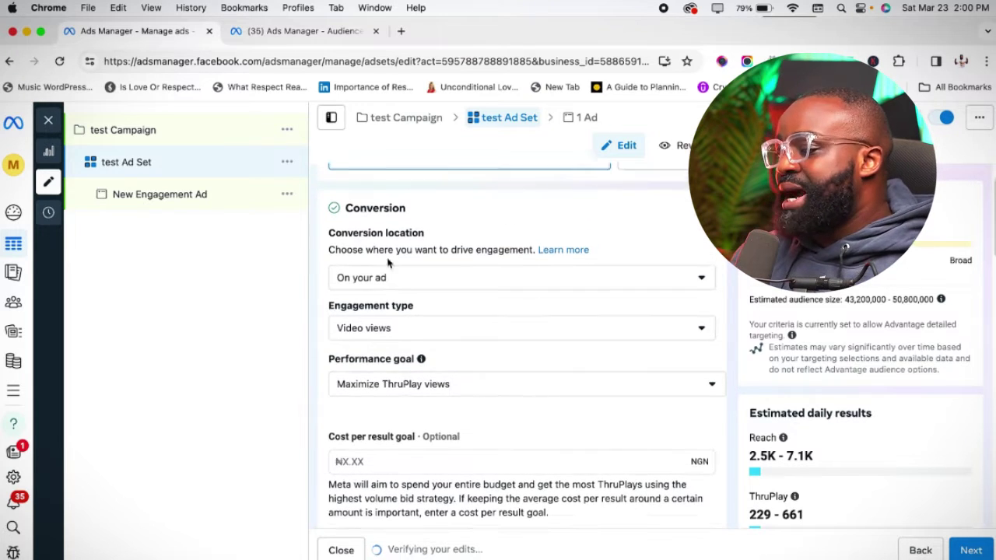
{"action": "scroll", "coordinate": [404, 303], "scroll_direction": "up", "scroll_amount": 1}
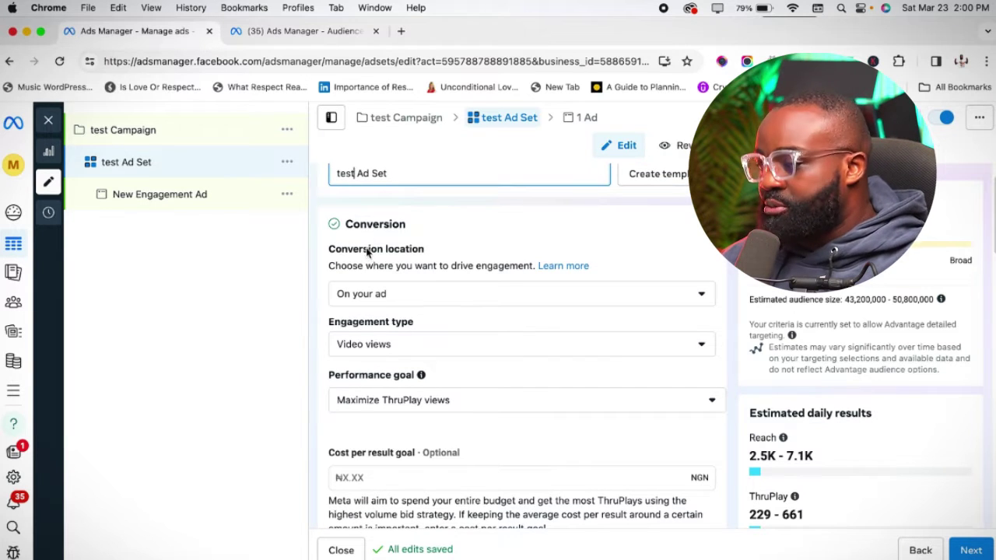
{"action": "left_click", "coordinate": [403, 301]}
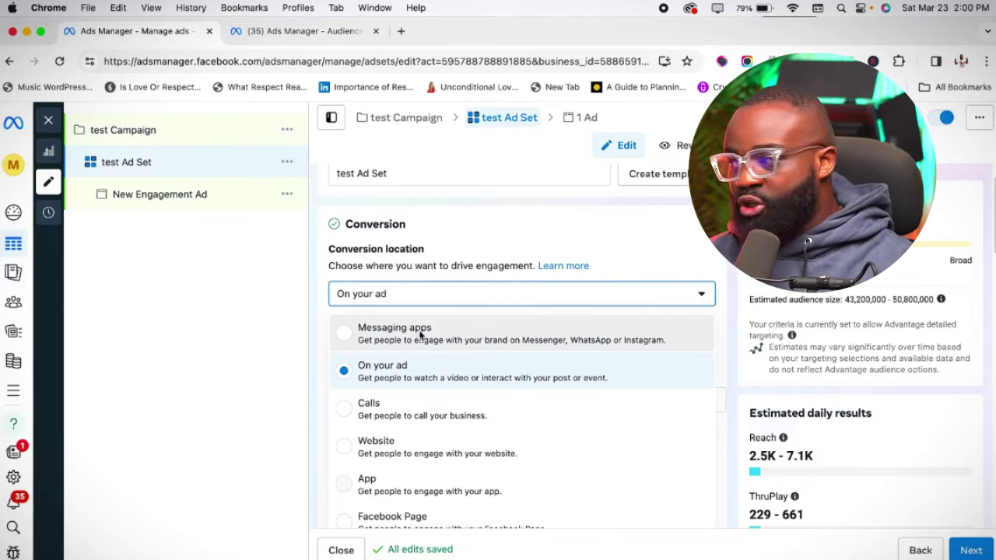
{"action": "left_click", "coordinate": [420, 336]}
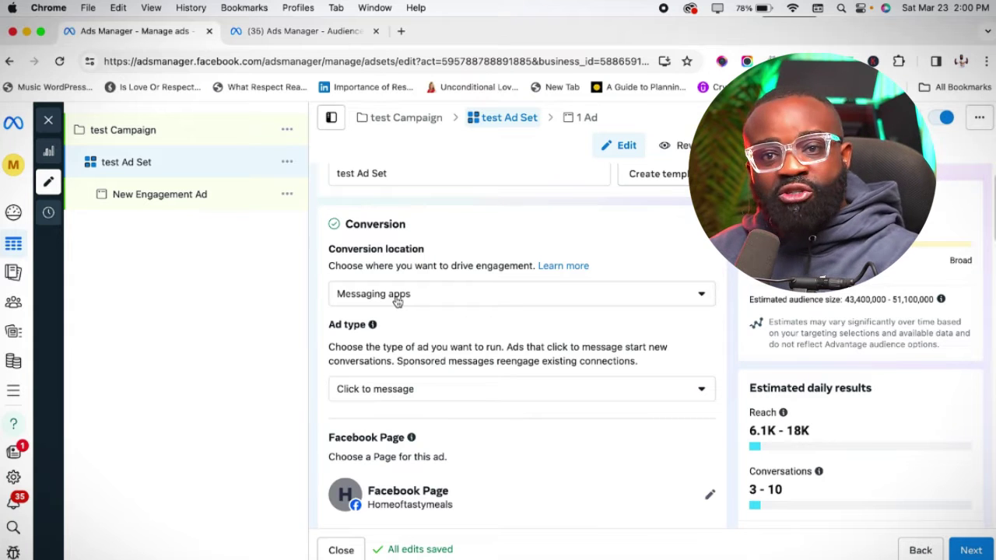
{"action": "left_click", "coordinate": [438, 298]}
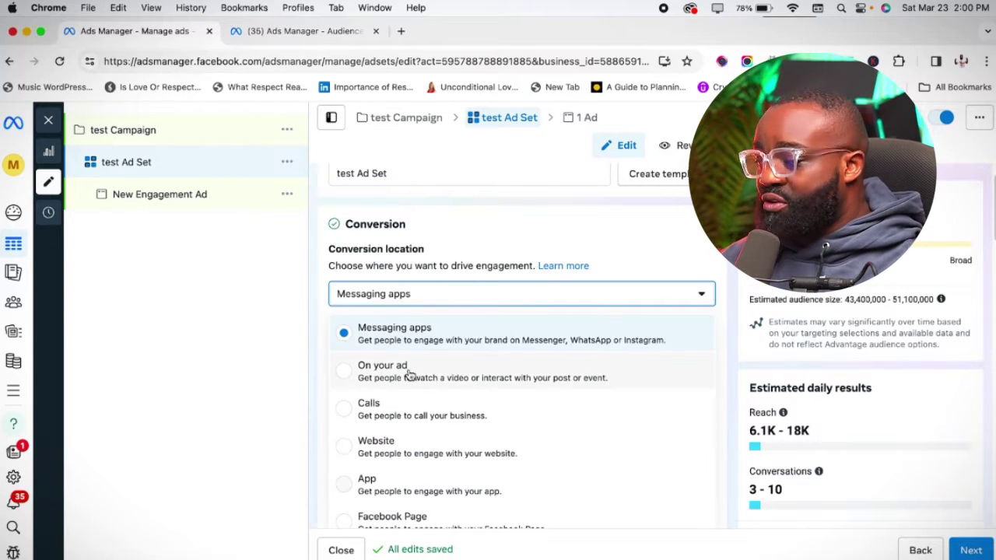
{"action": "left_click", "coordinate": [376, 365]}
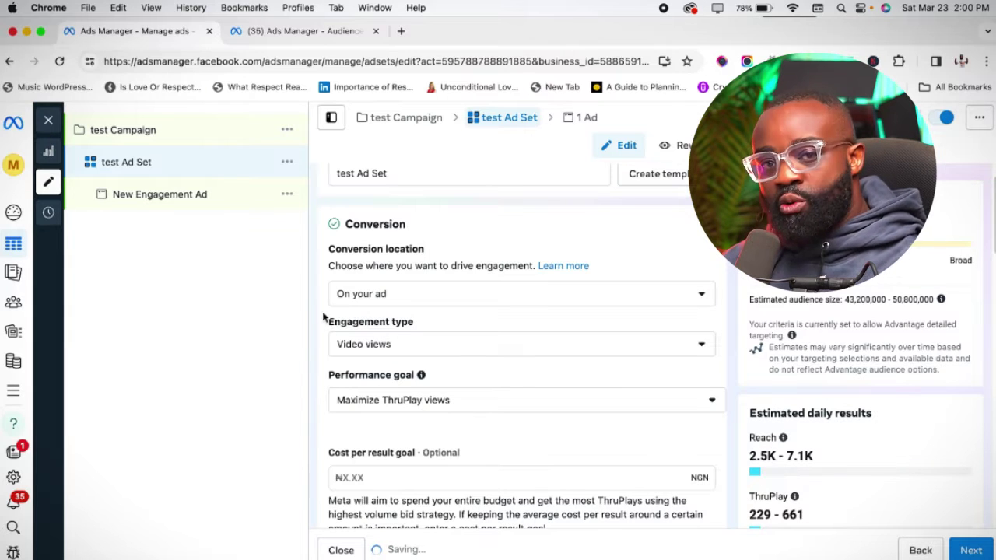
- View the engagement types and performance goals available for the ad set
{"action": "scroll", "coordinate": [327, 317], "scroll_direction": "down", "scroll_amount": 2}
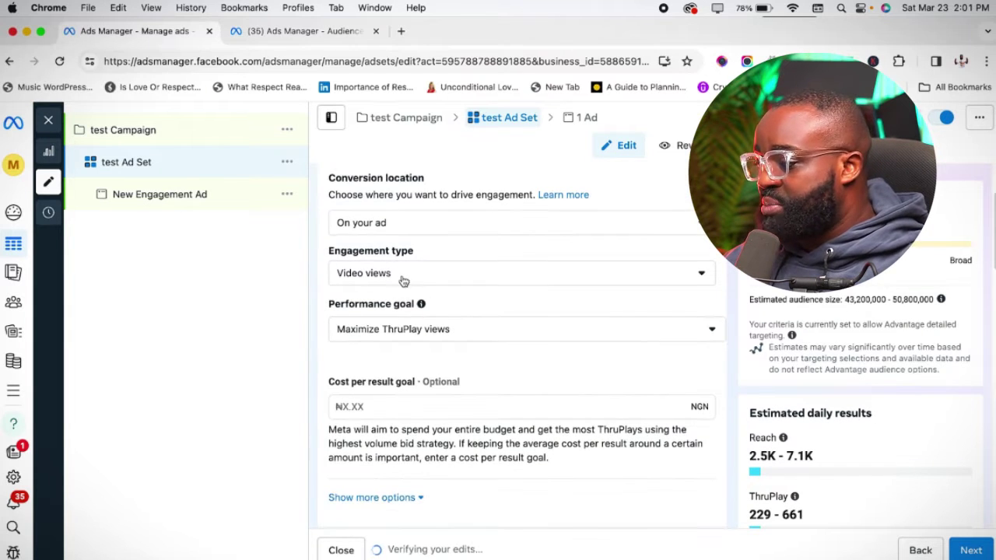
{"action": "left_click", "coordinate": [389, 280]}
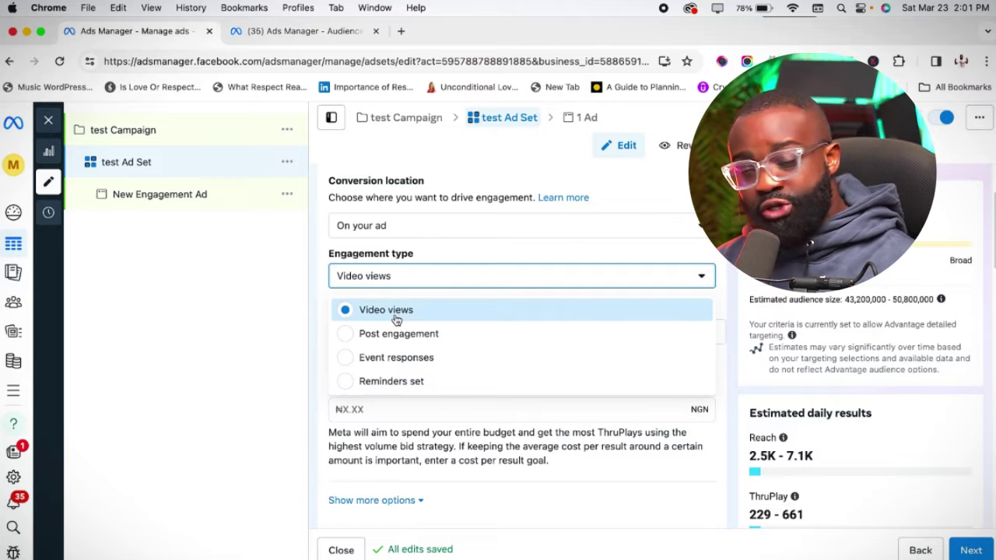
{"action": "left_click", "coordinate": [319, 259]}
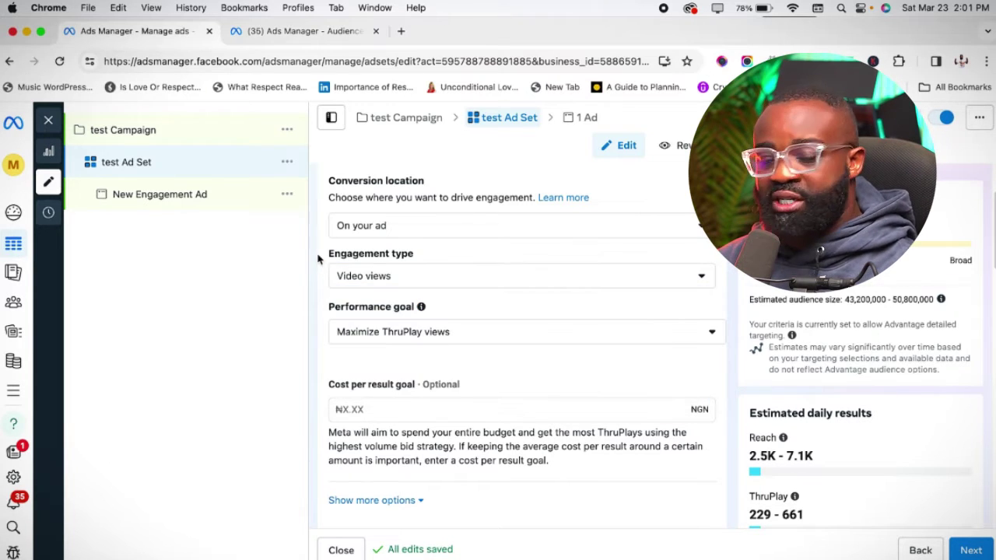
{"action": "scroll", "coordinate": [457, 318], "scroll_direction": "down", "scroll_amount": 2}
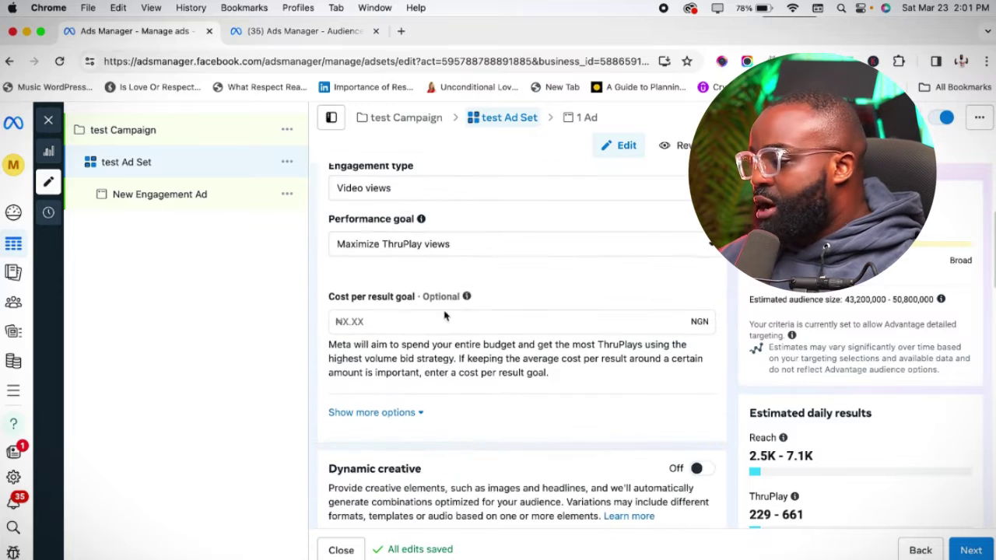
{"action": "left_click", "coordinate": [389, 247]}
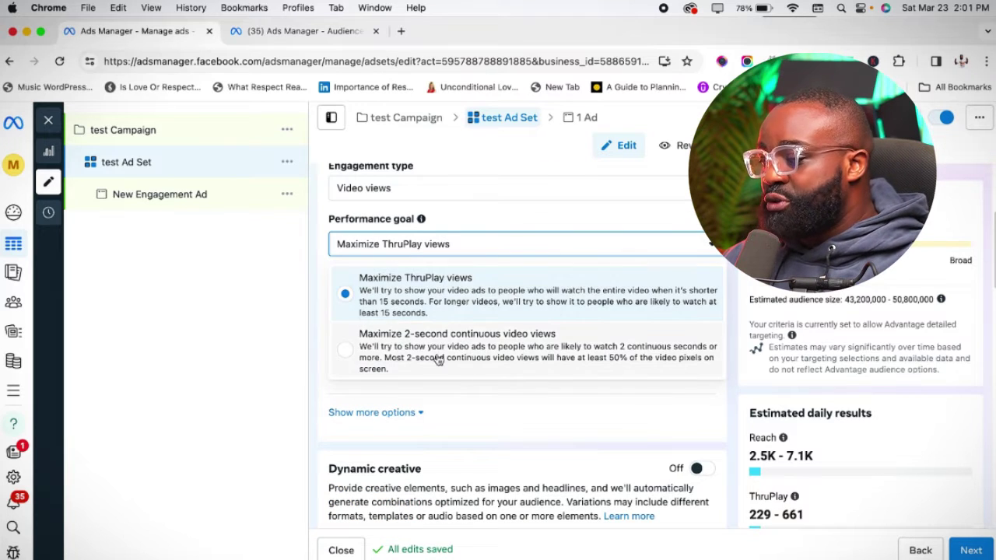
{"action": "left_click", "coordinate": [324, 274]}
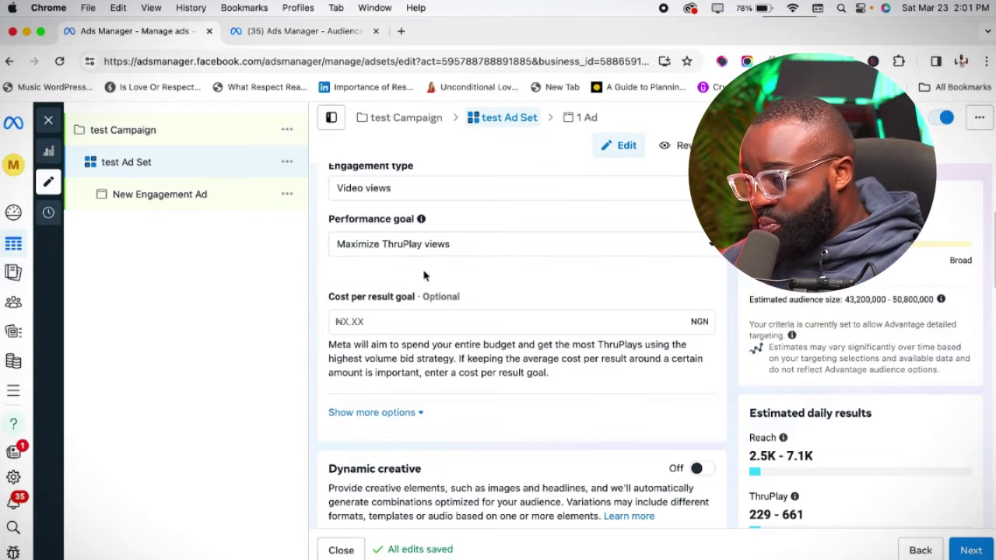
- Set the ad set's daily budget to ₦3,000
{"action": "scroll", "coordinate": [485, 324], "scroll_direction": "down", "scroll_amount": 5}
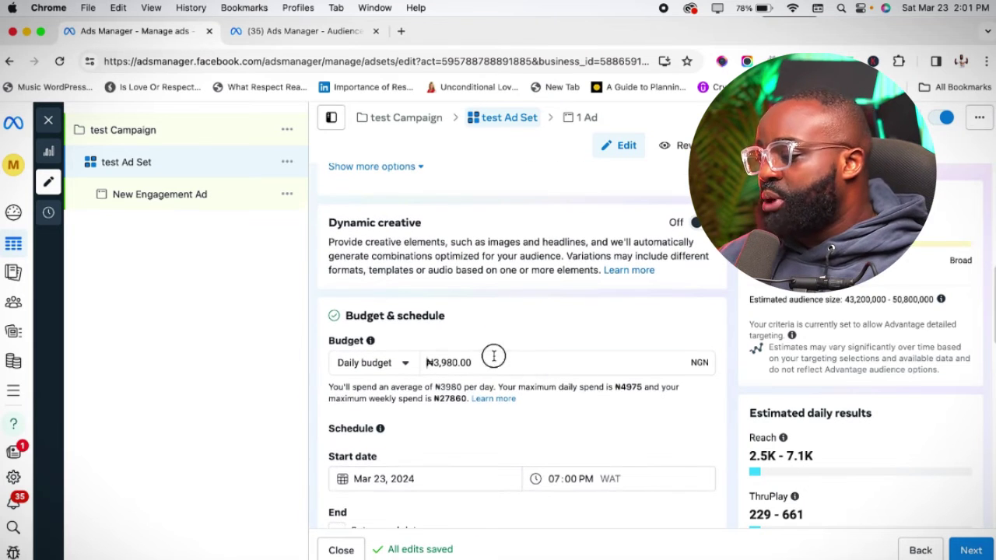
{"action": "left_click", "coordinate": [505, 366]}
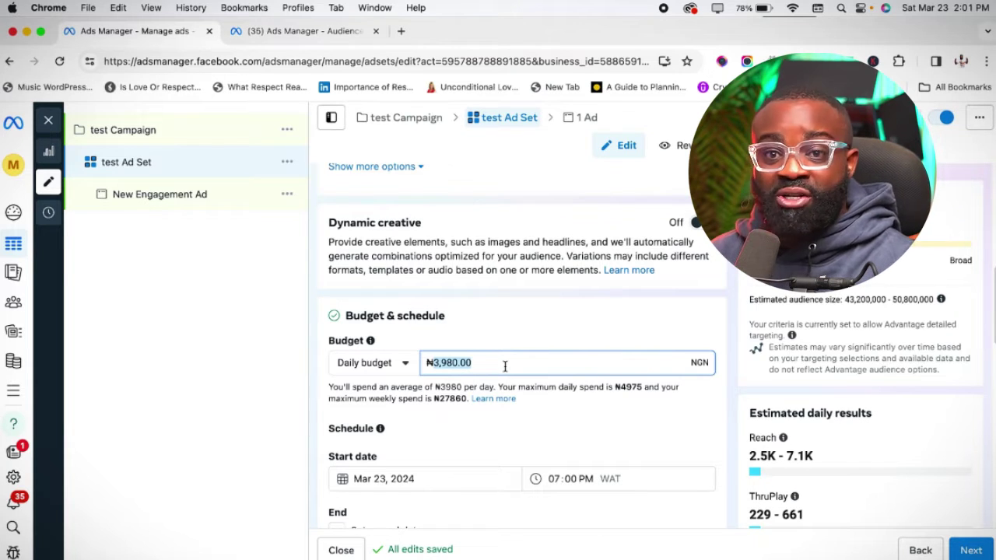
{"action": "type", "text": "3000"}
{"action": "left_click", "coordinate": [600, 441]}
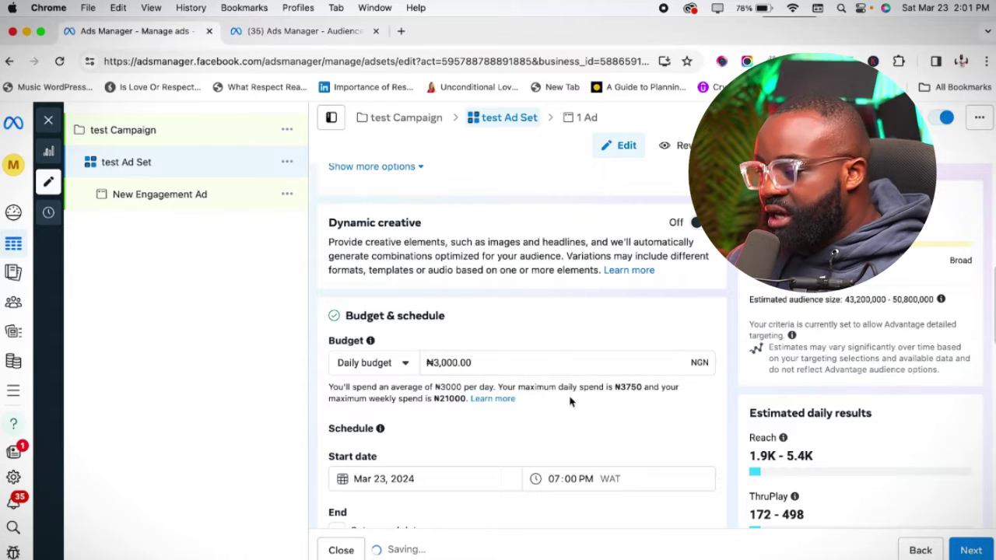
{"action": "scroll", "coordinate": [565, 400], "scroll_direction": "down", "scroll_amount": 5}
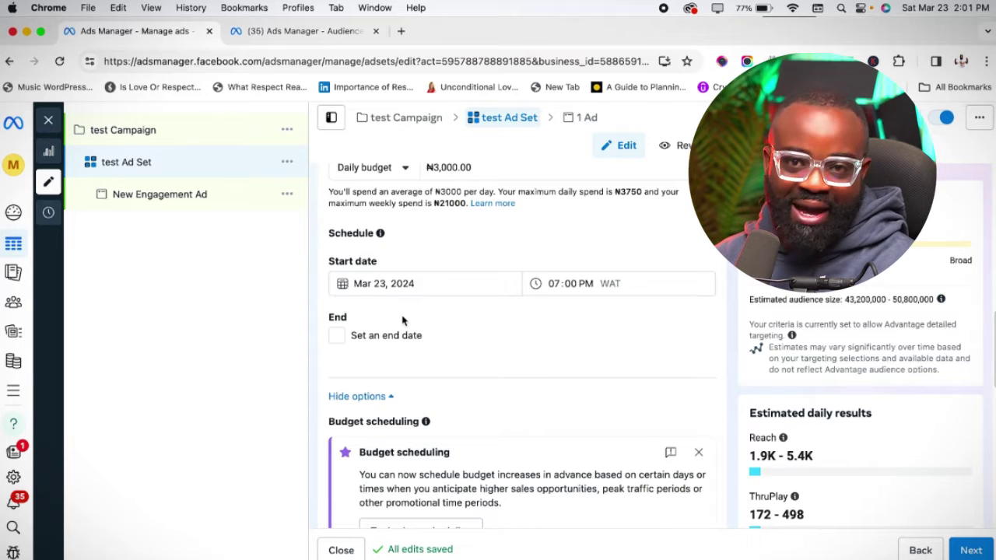
- Set the audience locations to Lagos, Lagos State and Abuja, Federal Capital Territory
{"action": "scroll", "coordinate": [476, 340], "scroll_direction": "down", "scroll_amount": 5}
{"action": "scroll", "coordinate": [491, 350], "scroll_direction": "down", "scroll_amount": 3}
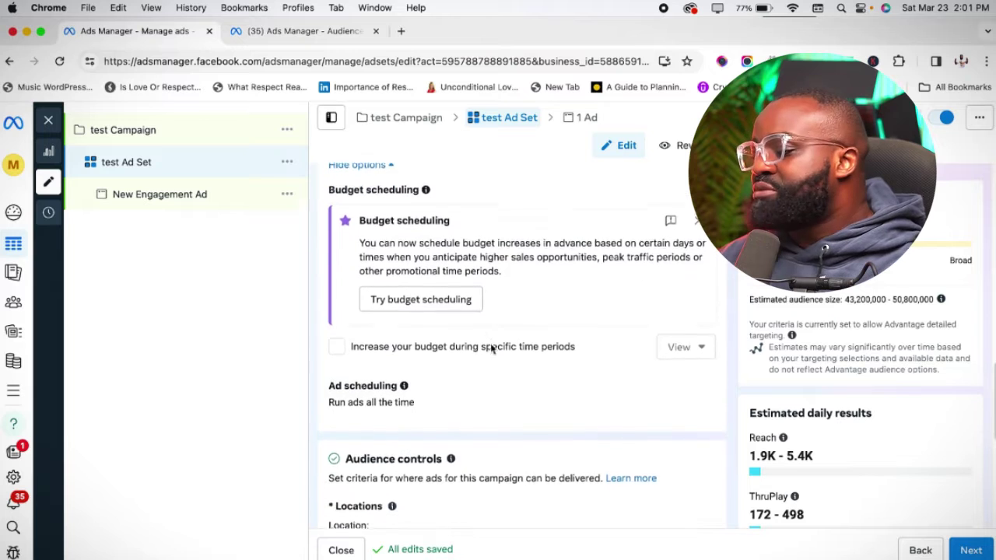
{"action": "scroll", "coordinate": [507, 282], "scroll_direction": "down", "scroll_amount": 3}
{"action": "left_click", "coordinate": [686, 313]}
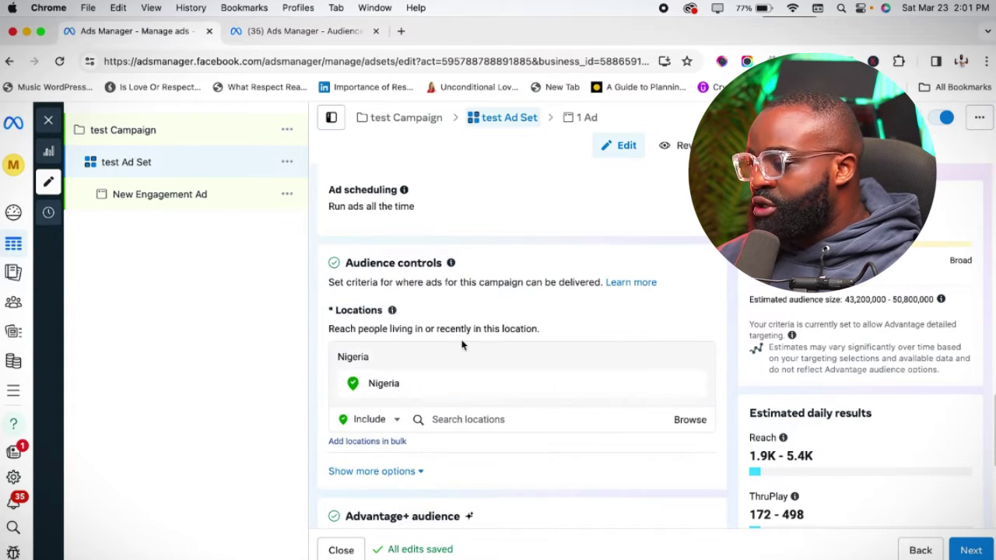
{"action": "scroll", "coordinate": [467, 345], "scroll_direction": "down", "scroll_amount": 4}
{"action": "scroll", "coordinate": [464, 292], "scroll_direction": "up", "scroll_amount": 1}
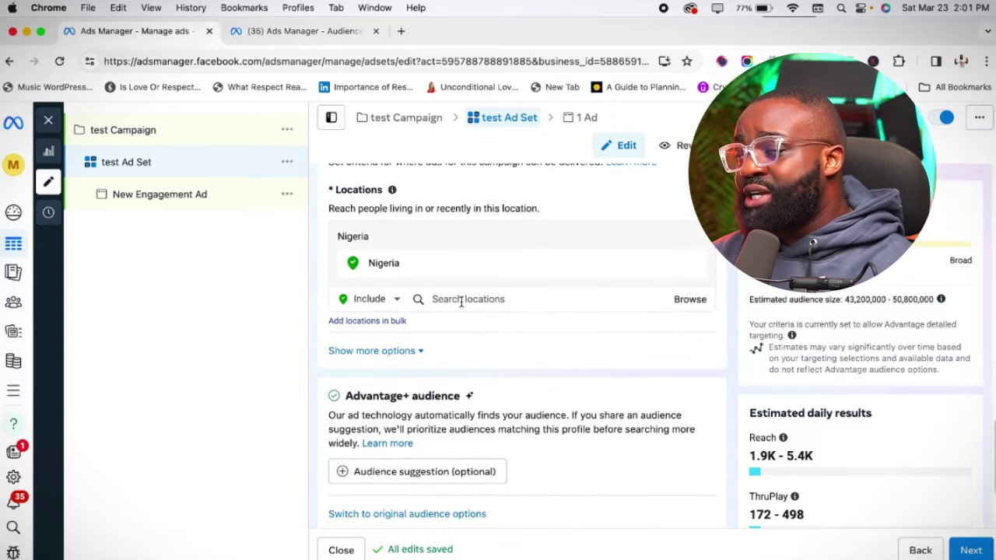
{"action": "left_click", "coordinate": [460, 299]}
{"action": "scroll", "coordinate": [467, 326], "scroll_direction": "up", "scroll_amount": 1}
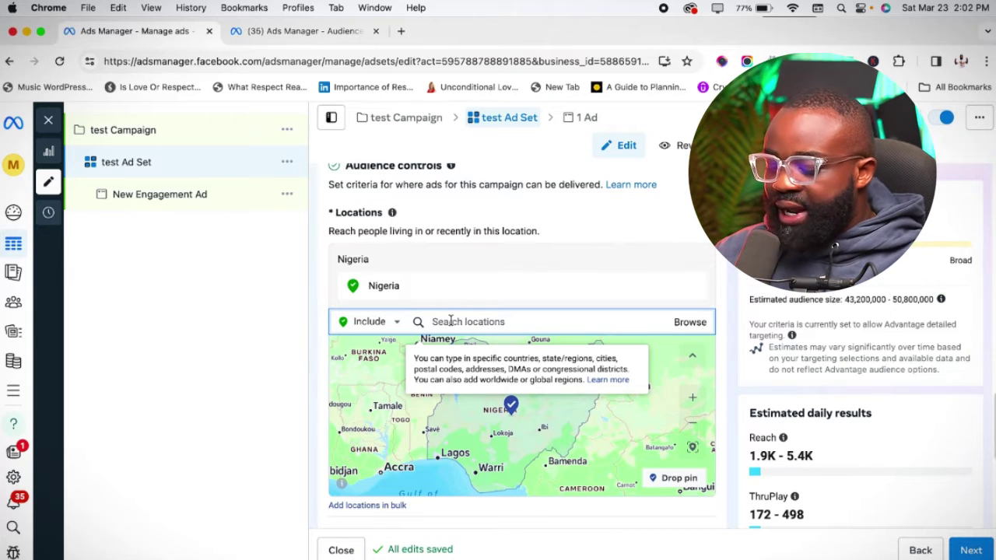
{"action": "type", "text": "lagos"}
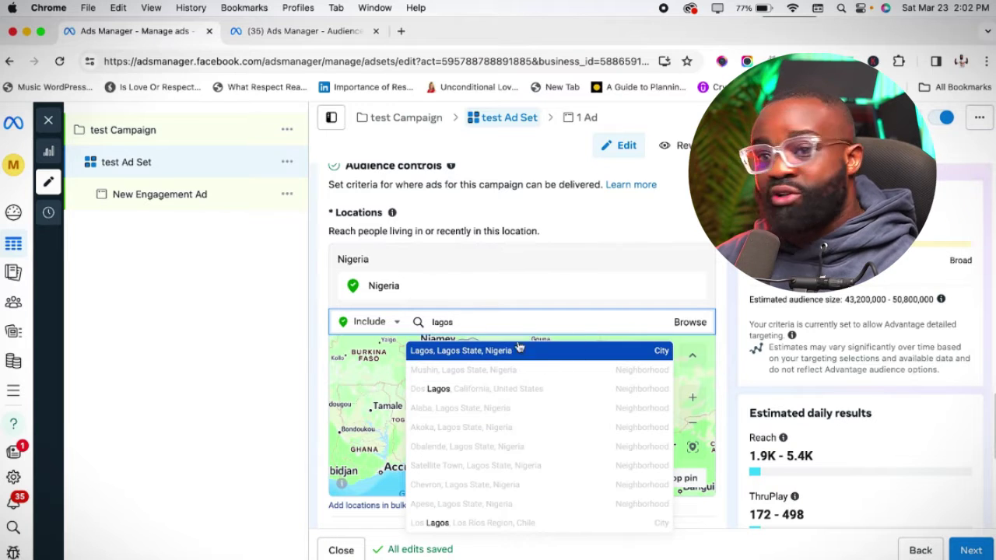
{"action": "left_click", "coordinate": [557, 350]}
{"action": "type", "text": "abuja"}
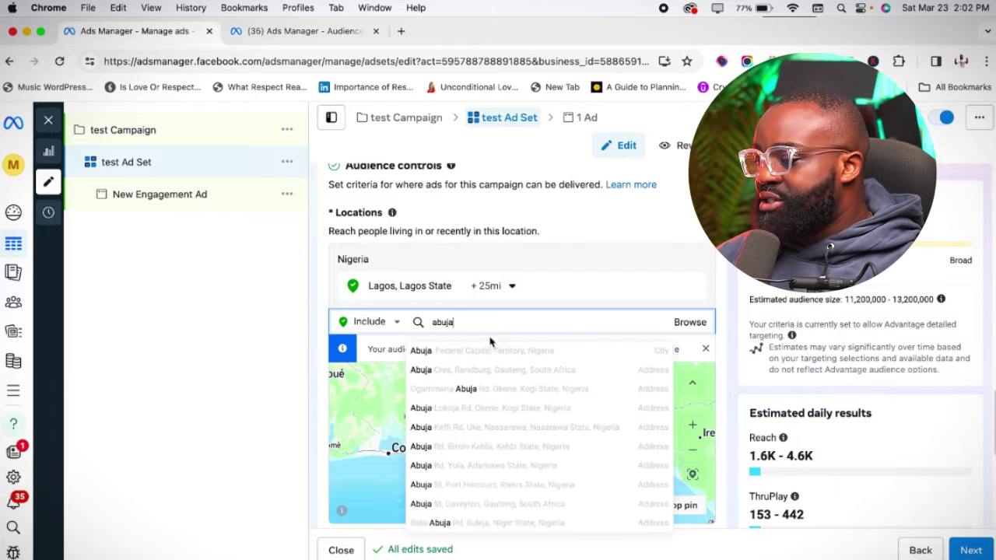
{"action": "left_click", "coordinate": [493, 351]}
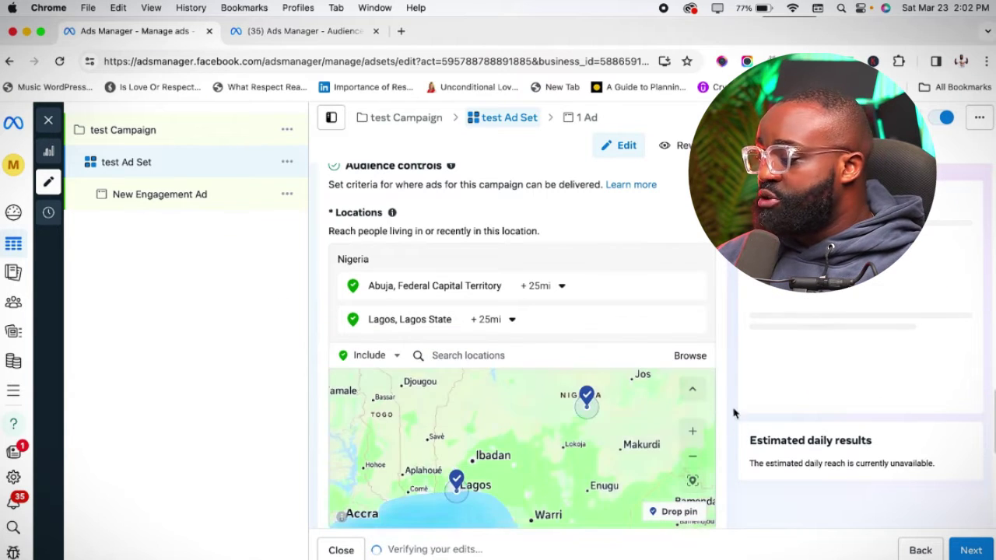
- Set the Advantage+ audience suggestion to ages 23 to 45 and the gender to Women
{"action": "scroll", "coordinate": [511, 369], "scroll_direction": "down", "scroll_amount": 3}
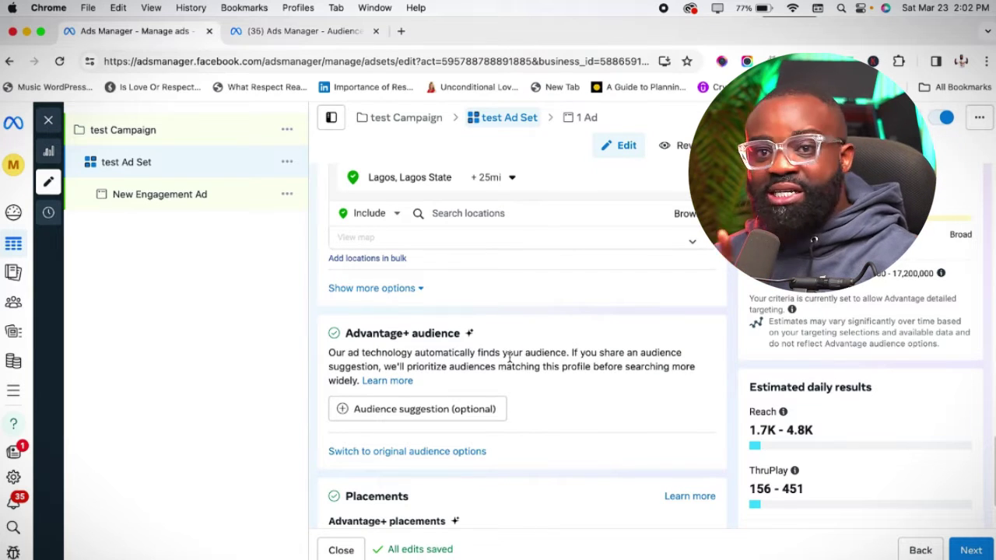
{"action": "scroll", "coordinate": [507, 358], "scroll_direction": "up", "scroll_amount": 1}
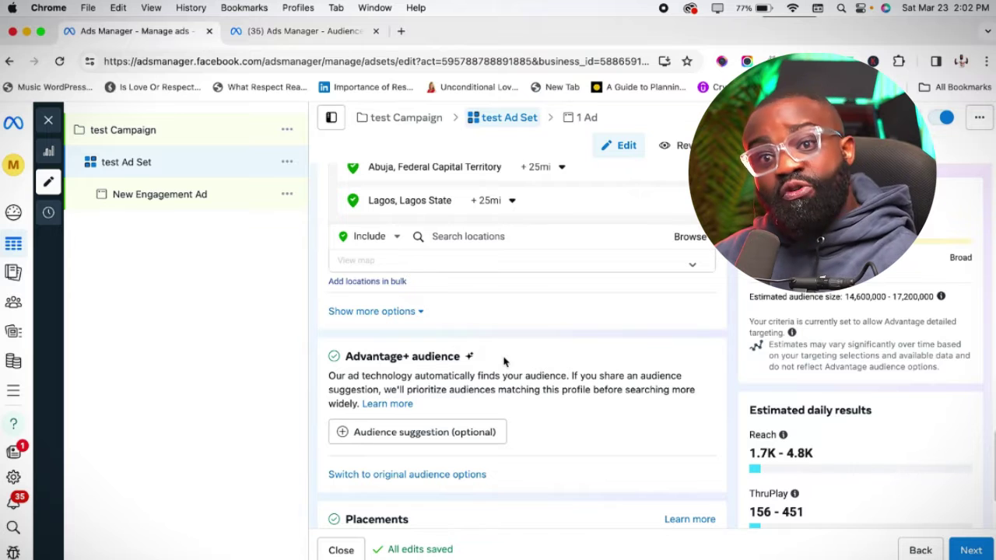
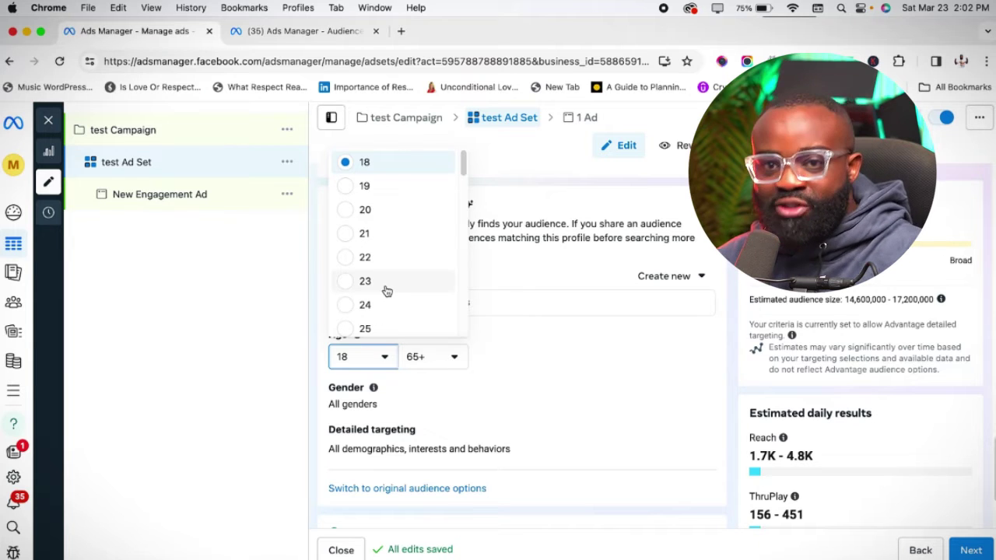
{"action": "scroll", "coordinate": [387, 290], "scroll_direction": "down", "scroll_amount": 3}
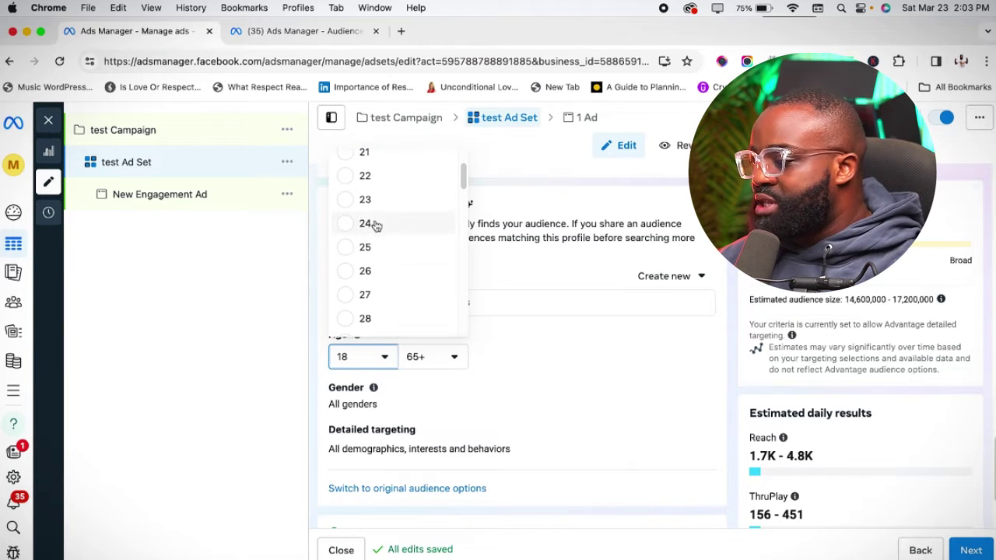
{"action": "left_click", "coordinate": [395, 215]}
{"action": "left_click", "coordinate": [433, 356]}
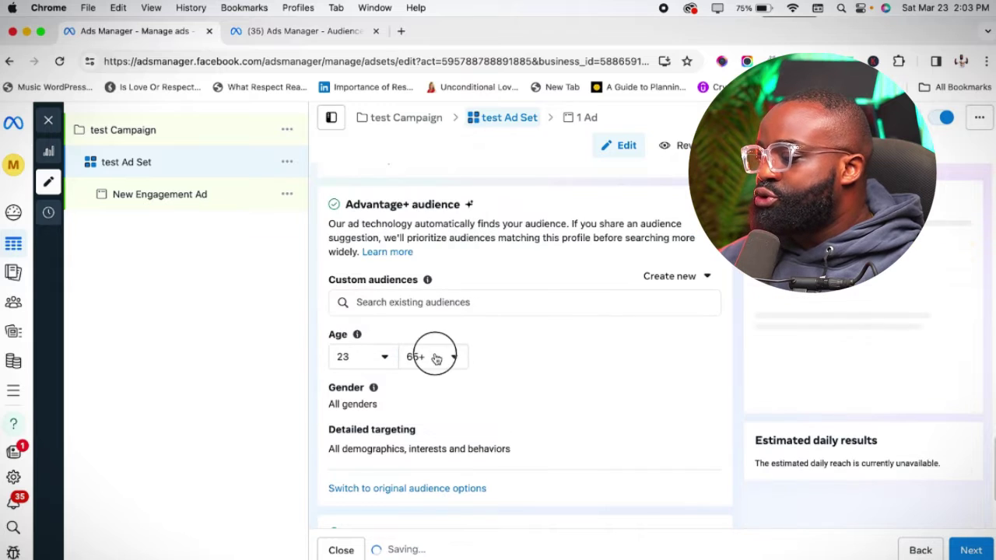
{"action": "scroll", "coordinate": [467, 236], "scroll_direction": "up", "scroll_amount": 6}
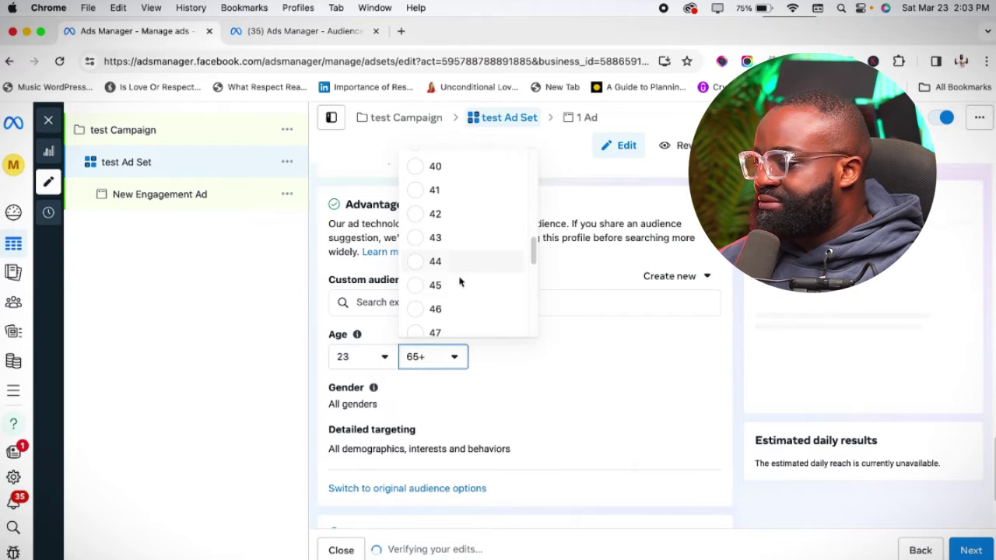
{"action": "key", "text": "Return"}
{"action": "left_click", "coordinate": [700, 389]}
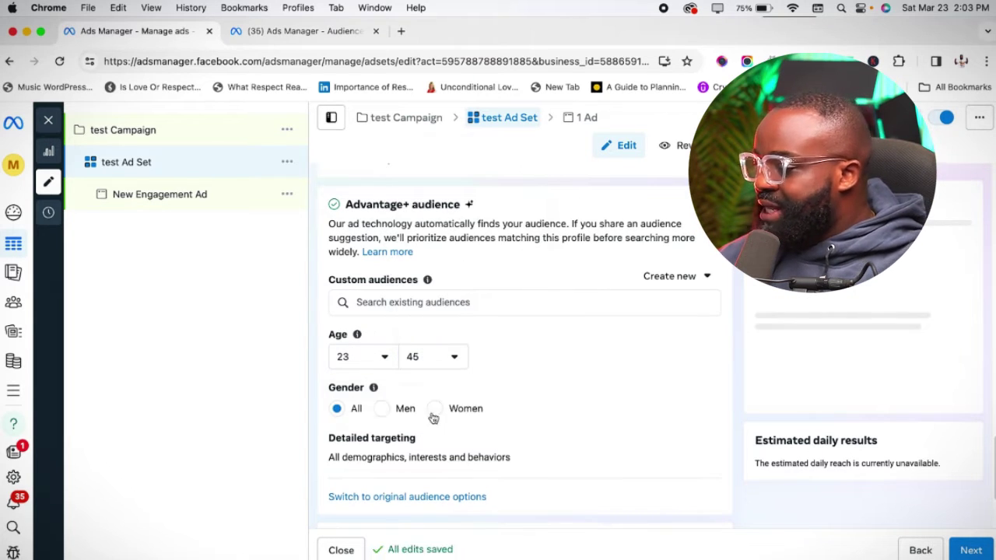
{"action": "left_click", "coordinate": [502, 417]}
- Search detailed targeting for "business owners" and add the behavior New Active Business (< 12 months)
{"action": "scroll", "coordinate": [565, 396], "scroll_direction": "down", "scroll_amount": 3}
{"action": "left_click", "coordinate": [706, 346]}
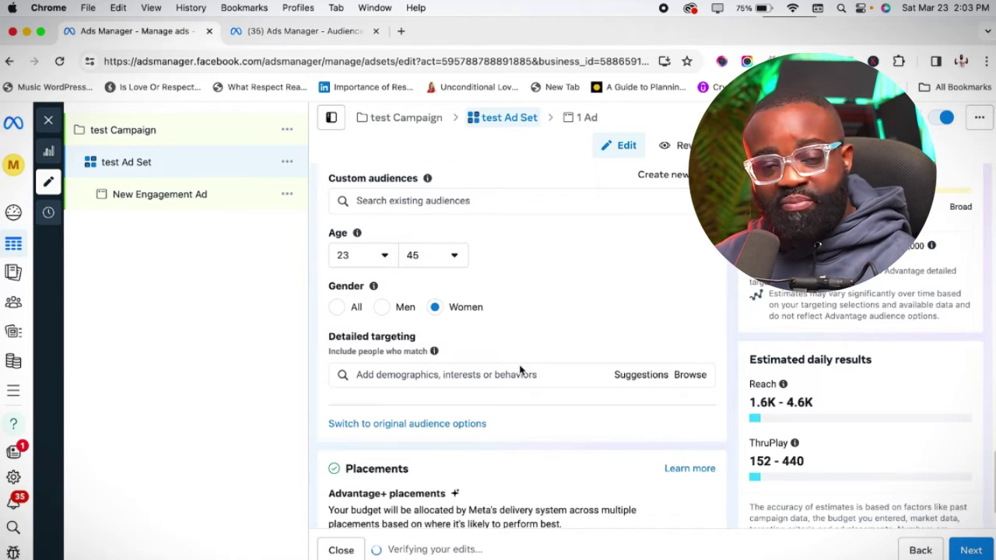
{"action": "left_click", "coordinate": [490, 374]}
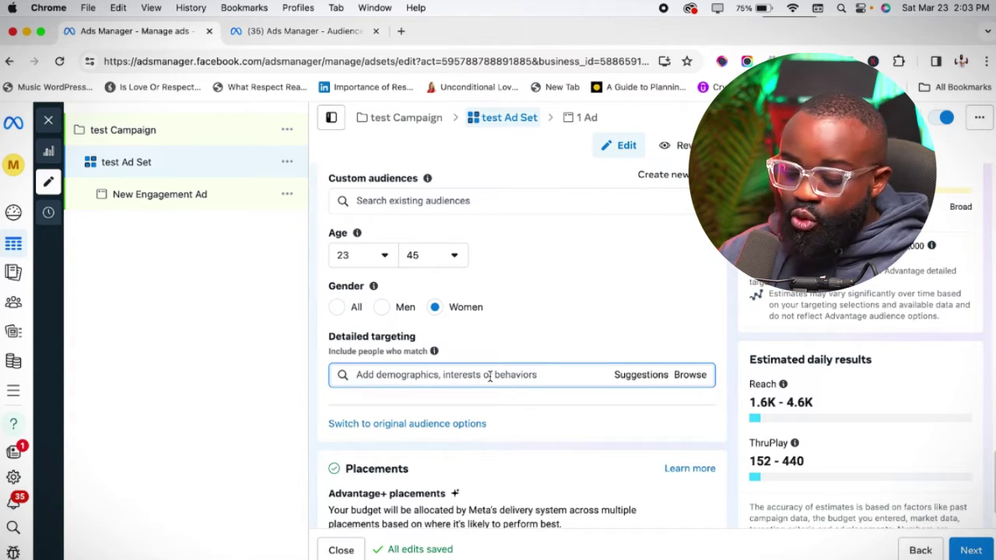
{"action": "type", "text": "business c"}
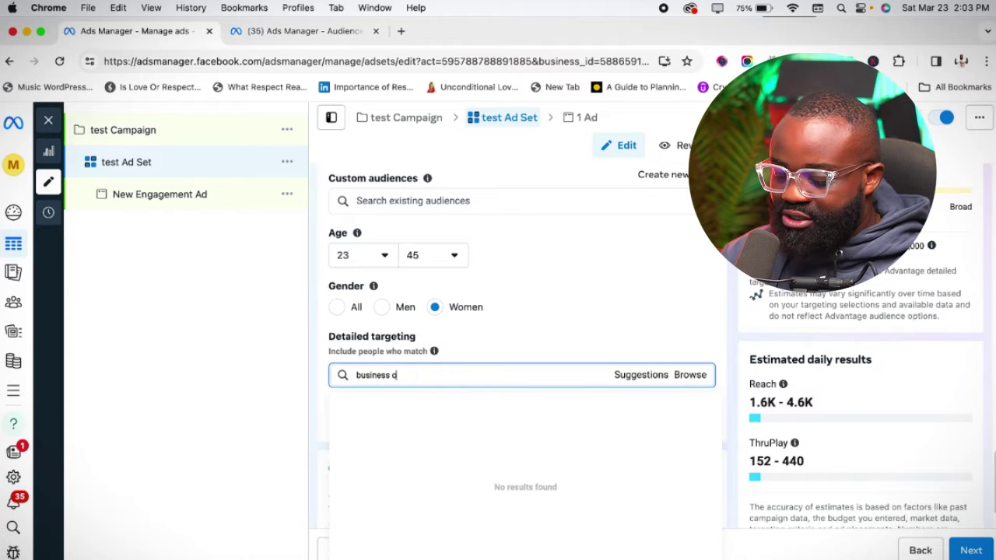
{"action": "type", "text": "wners"}
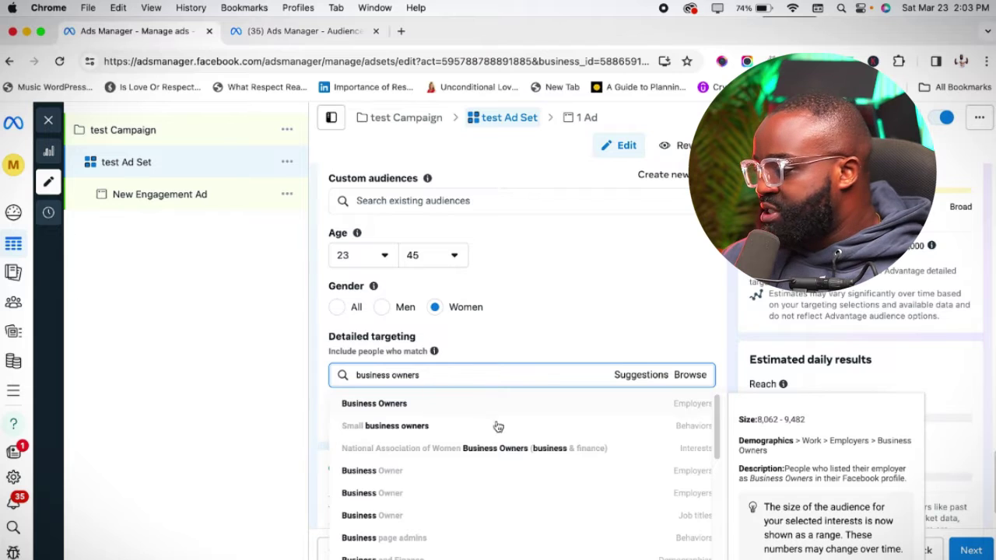
{"action": "scroll", "coordinate": [467, 465], "scroll_direction": "down", "scroll_amount": 4}
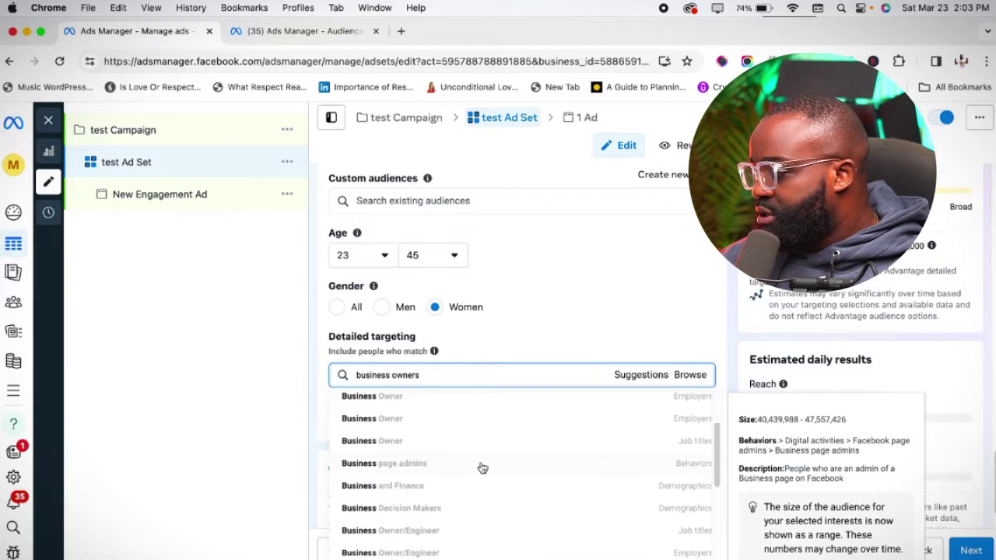
{"action": "scroll", "coordinate": [482, 467], "scroll_direction": "down", "scroll_amount": 5}
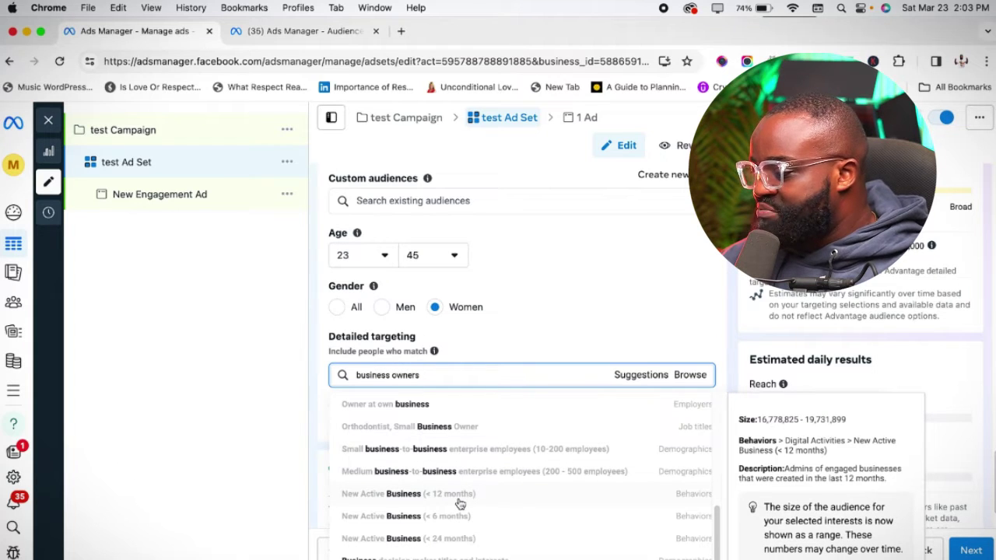
{"action": "left_click", "coordinate": [393, 452]}
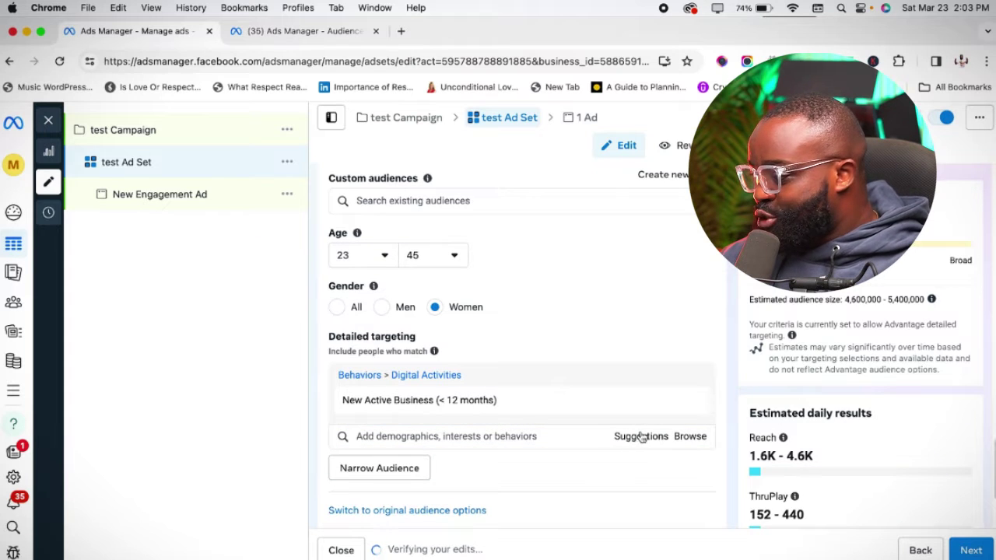
- Browse the detailed targeting suggestions and add Small business owners and Entrepreneurship (business & finance)
{"action": "left_click", "coordinate": [643, 438]}
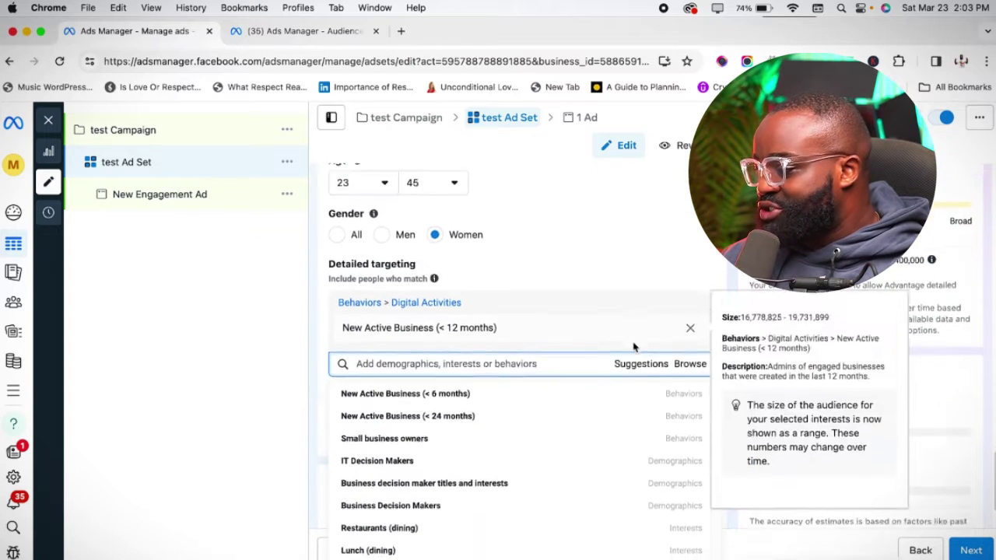
{"action": "scroll", "coordinate": [470, 386], "scroll_direction": "down", "scroll_amount": 1}
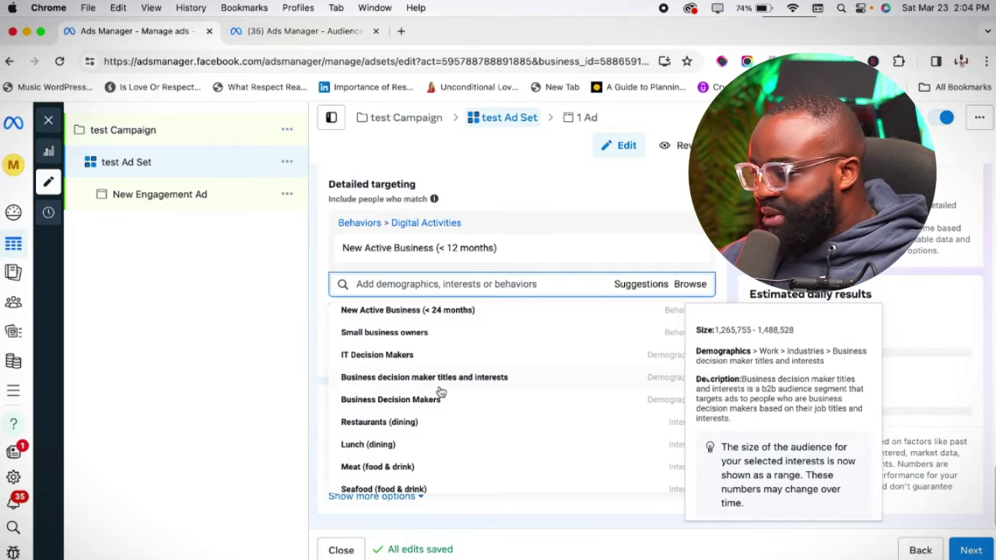
{"action": "scroll", "coordinate": [483, 436], "scroll_direction": "down", "scroll_amount": 4}
{"action": "scroll", "coordinate": [484, 435], "scroll_direction": "down", "scroll_amount": 4}
{"action": "scroll", "coordinate": [459, 435], "scroll_direction": "down", "scroll_amount": 4}
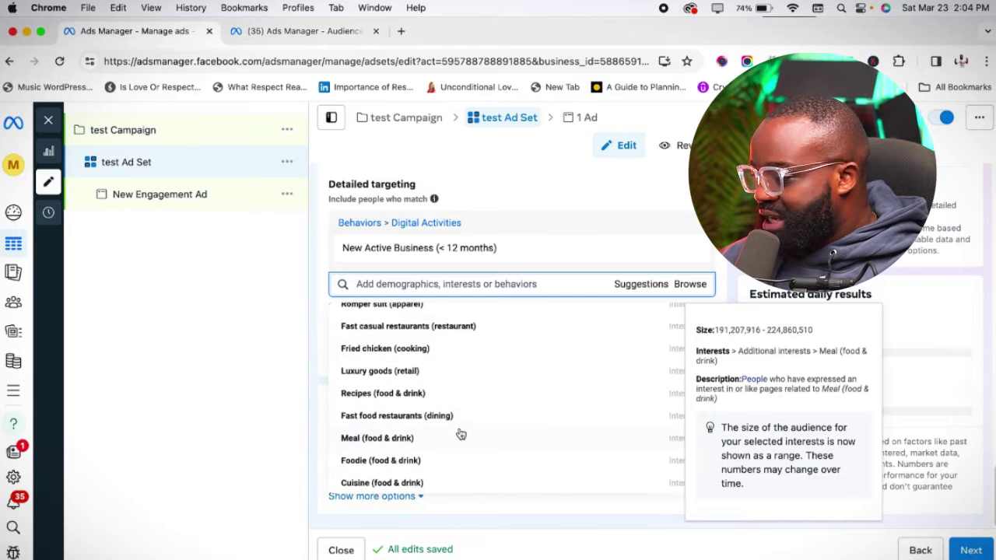
{"action": "scroll", "coordinate": [460, 434], "scroll_direction": "down", "scroll_amount": 3}
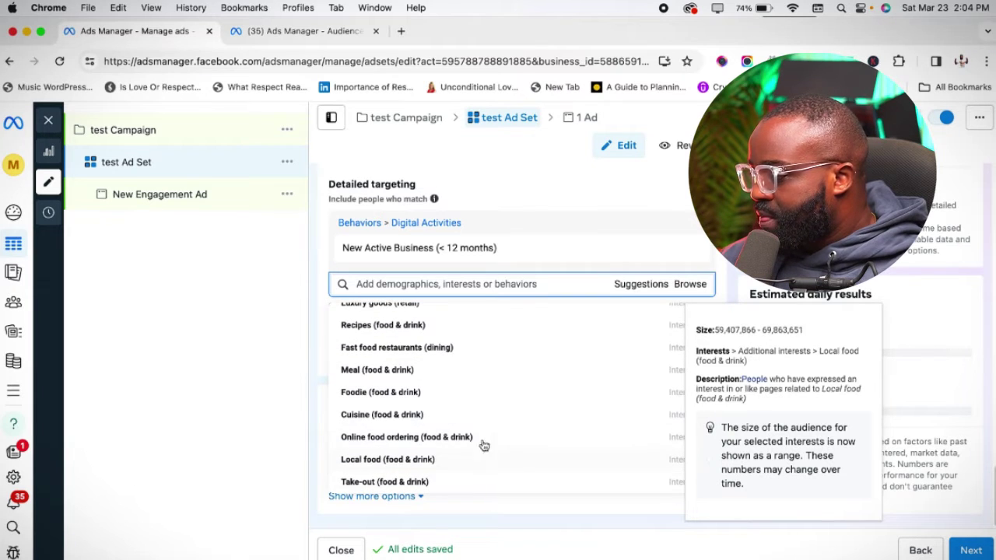
{"action": "scroll", "coordinate": [487, 436], "scroll_direction": "up", "scroll_amount": 5}
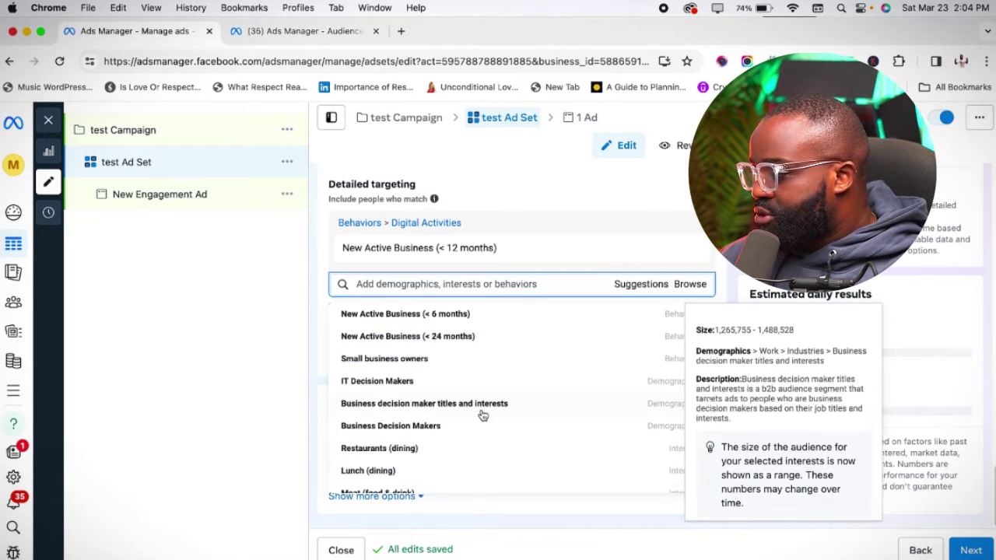
{"action": "left_click", "coordinate": [384, 360]}
{"action": "left_click", "coordinate": [638, 334]}
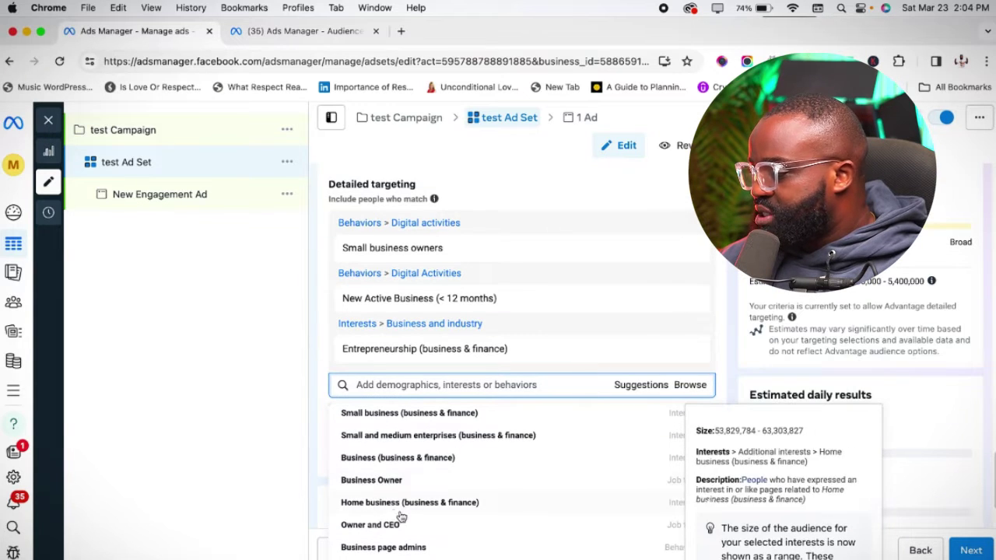
- Add Business page admins, Facebook Page admins and Small business (business & finance) to the detailed targeting
{"action": "left_click", "coordinate": [395, 546]}
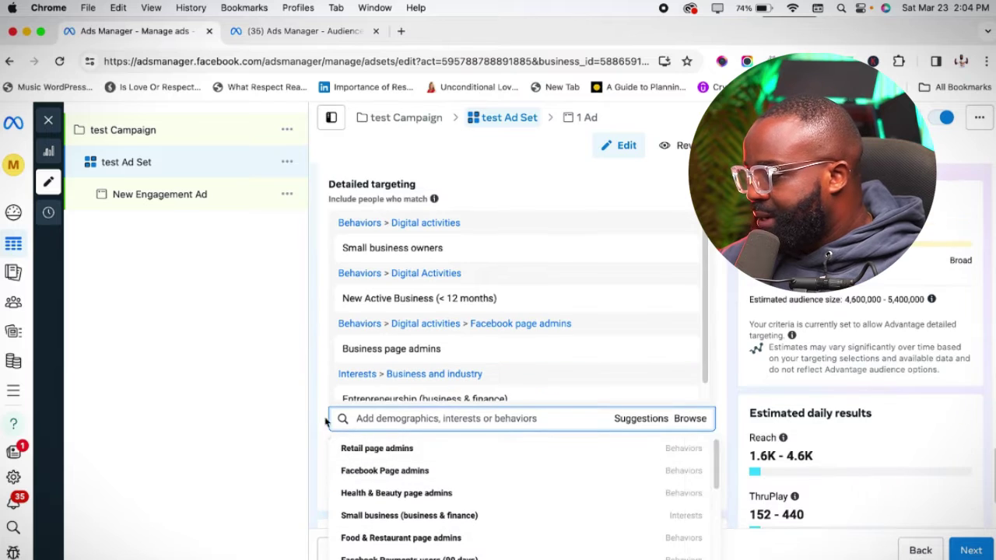
{"action": "left_click", "coordinate": [381, 476]}
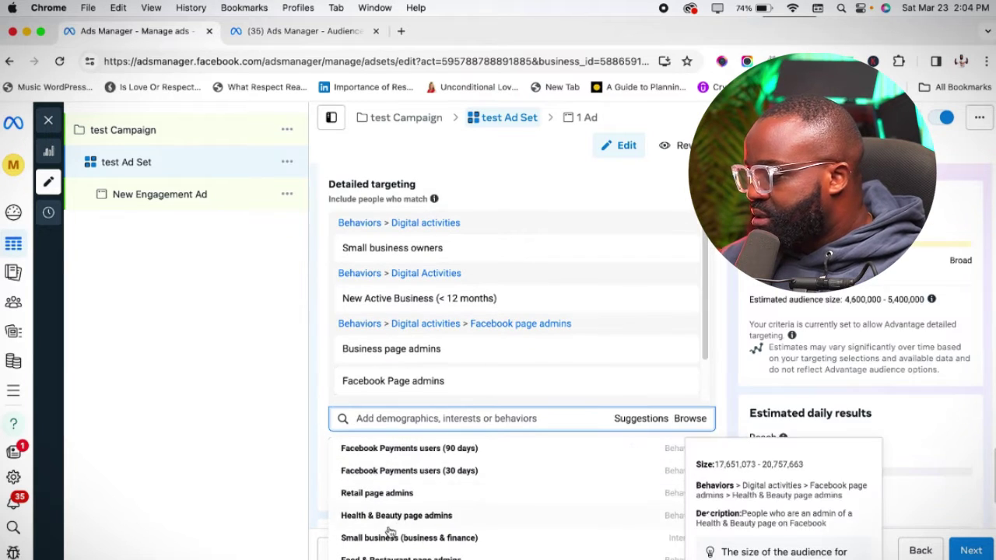
{"action": "left_click", "coordinate": [389, 537]}
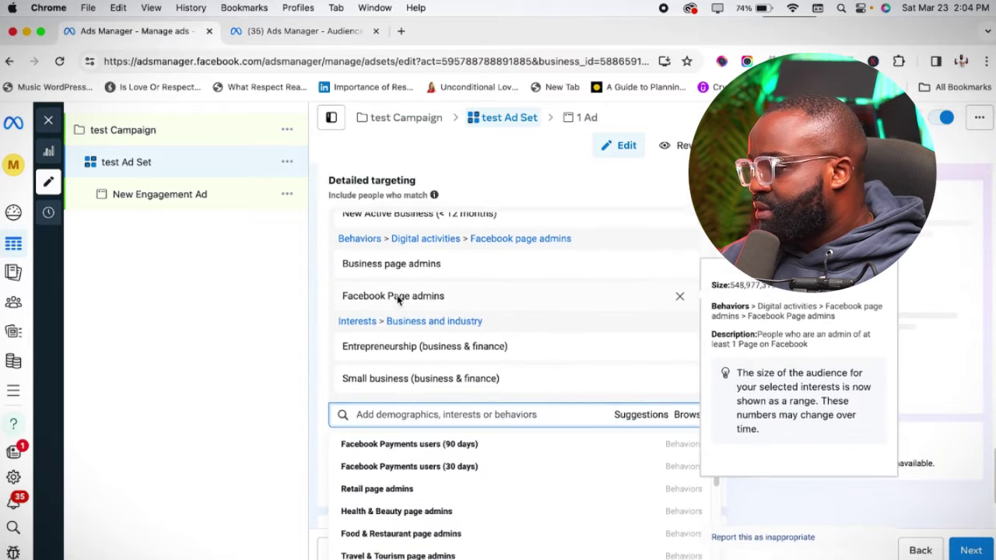
{"action": "scroll", "coordinate": [322, 295], "scroll_direction": "down", "scroll_amount": 2}
{"action": "left_click", "coordinate": [323, 299]}
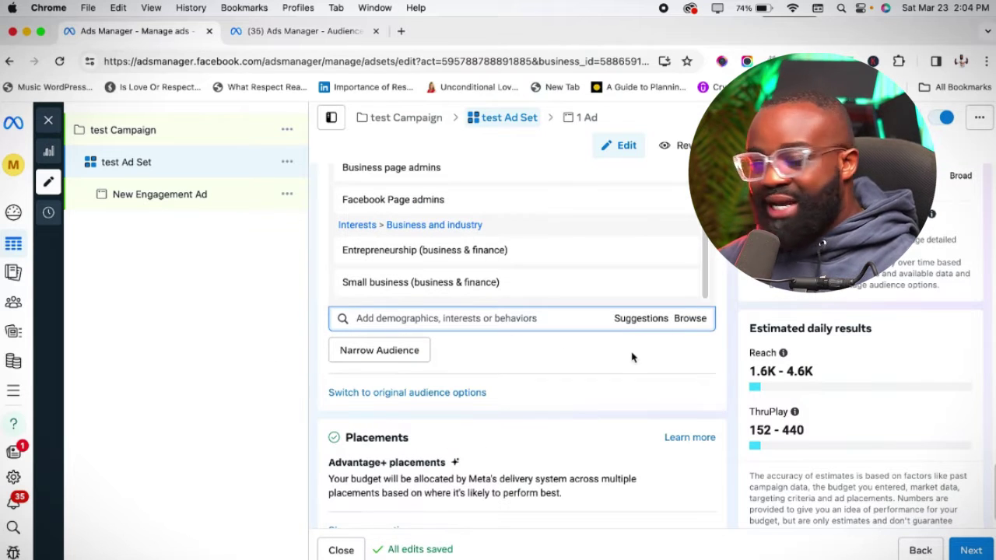
- Switch the ad set's placements from Advantage+ to Manual placements and view the device and platform options
{"action": "scroll", "coordinate": [619, 401], "scroll_direction": "down", "scroll_amount": 1}
{"action": "scroll", "coordinate": [619, 400], "scroll_direction": "down", "scroll_amount": 1}
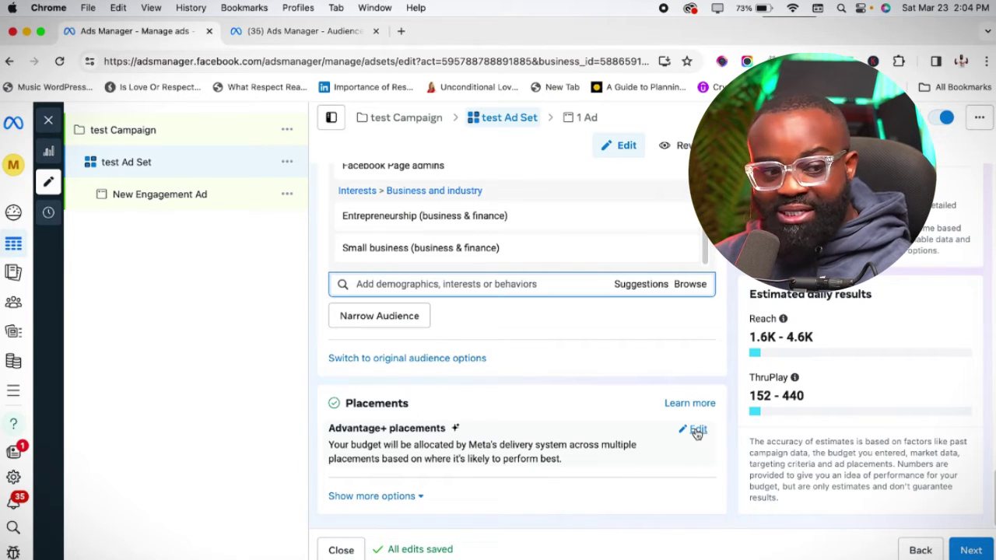
{"action": "left_click", "coordinate": [697, 430]}
{"action": "scroll", "coordinate": [435, 433], "scroll_direction": "down", "scroll_amount": 2}
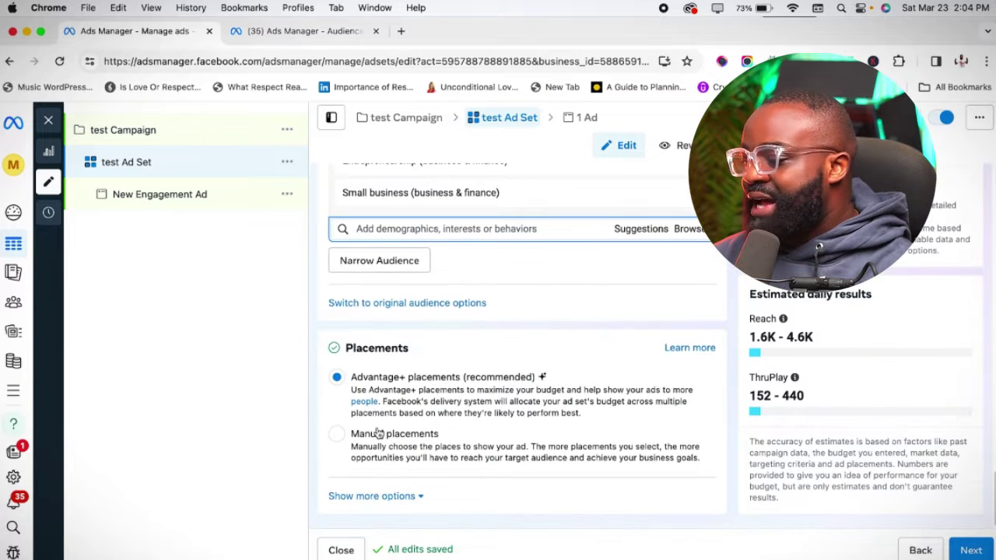
{"action": "left_click", "coordinate": [336, 435]}
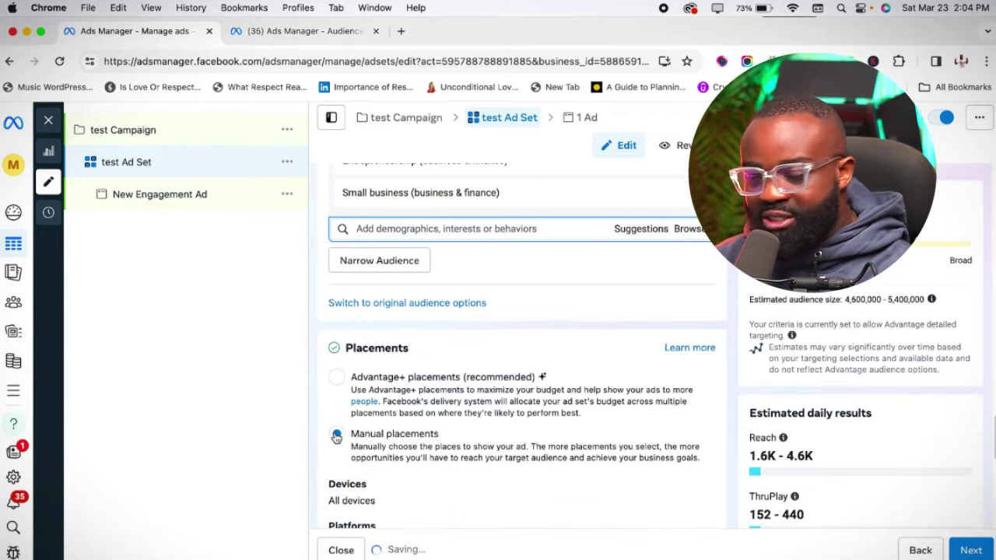
{"action": "scroll", "coordinate": [424, 442], "scroll_direction": "down", "scroll_amount": 3}
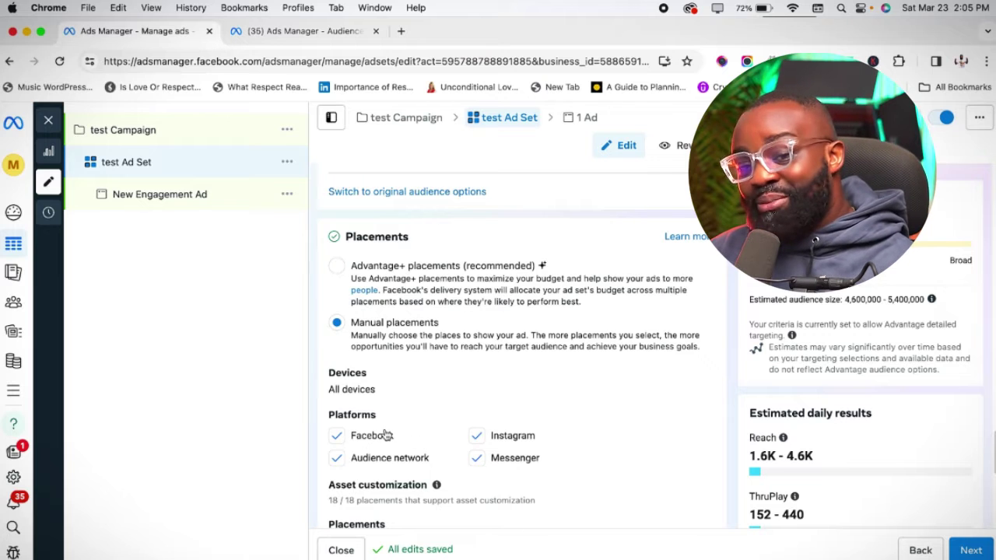
- Limit the ad set's platforms to Instagram by excluding Facebook, Audience network and Messenger, and look over the remaining placements
{"action": "left_click", "coordinate": [370, 440]}
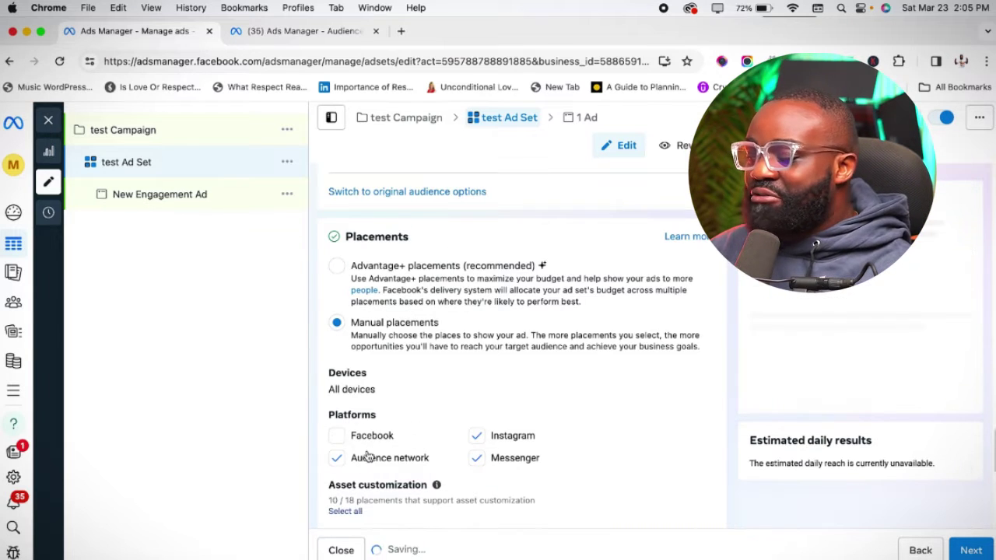
{"action": "left_click", "coordinate": [370, 459]}
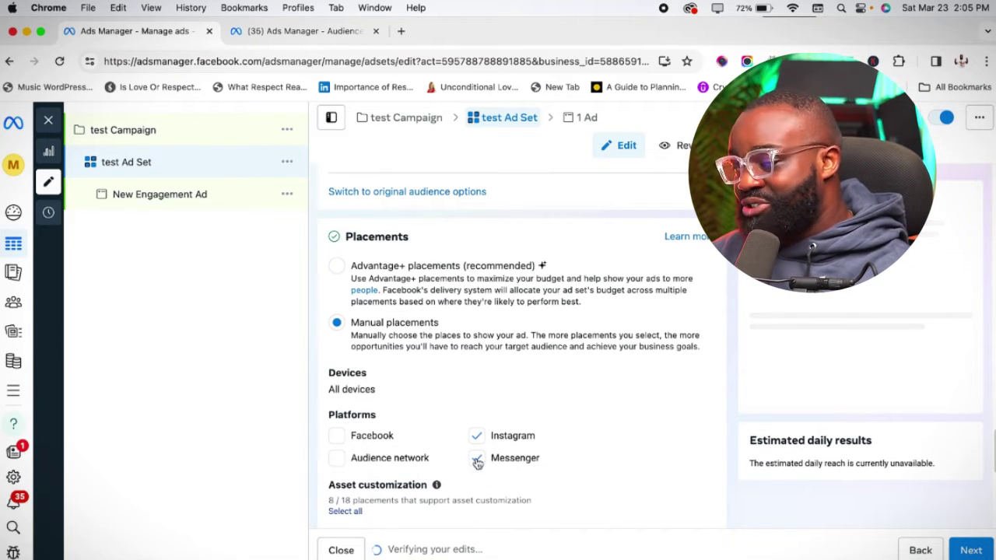
{"action": "left_click", "coordinate": [476, 459]}
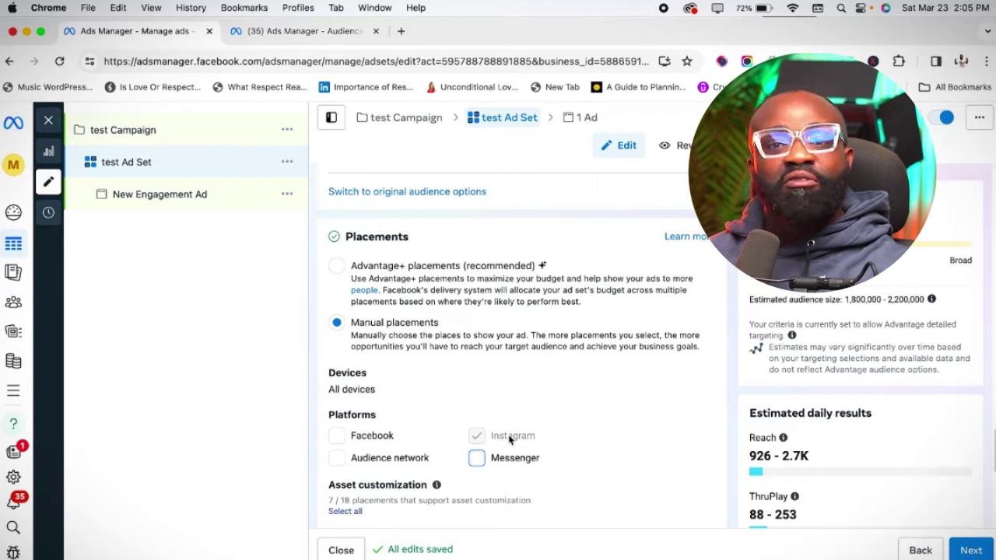
{"action": "scroll", "coordinate": [529, 432], "scroll_direction": "down", "scroll_amount": 4}
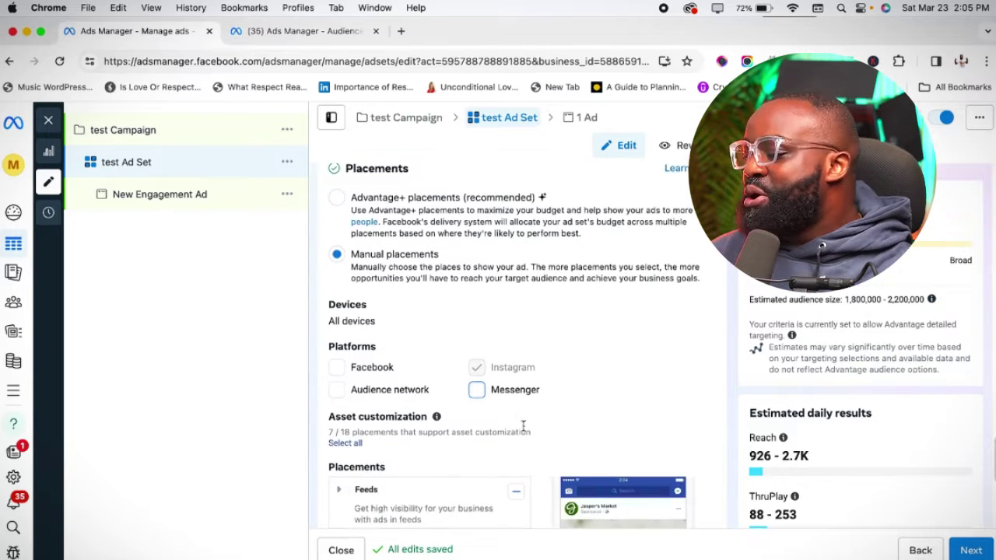
{"action": "scroll", "coordinate": [523, 423], "scroll_direction": "down", "scroll_amount": 6}
- Proceed from the ad set to the ad level and rename the ad as "test Ad"
{"action": "left_click", "coordinate": [971, 550]}
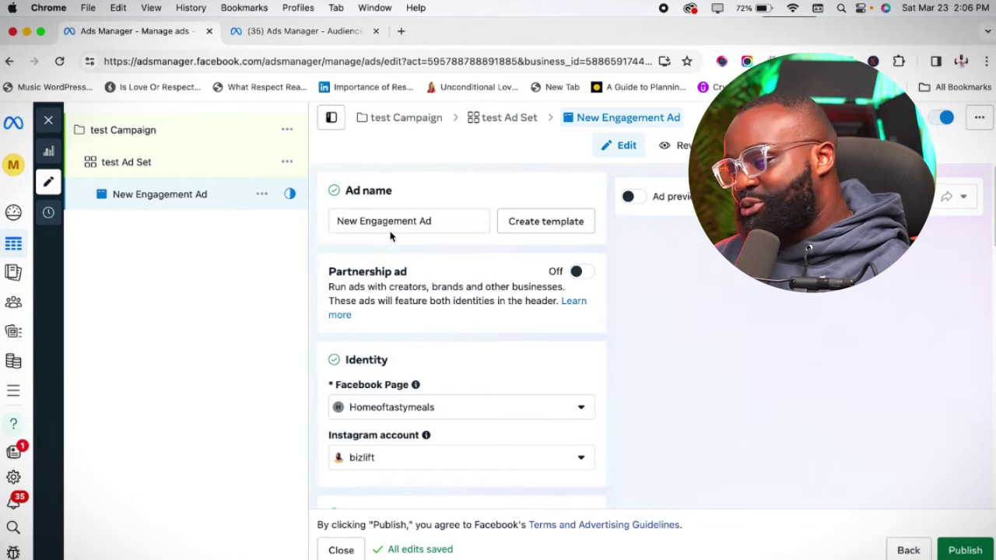
{"action": "left_click", "coordinate": [416, 221]}
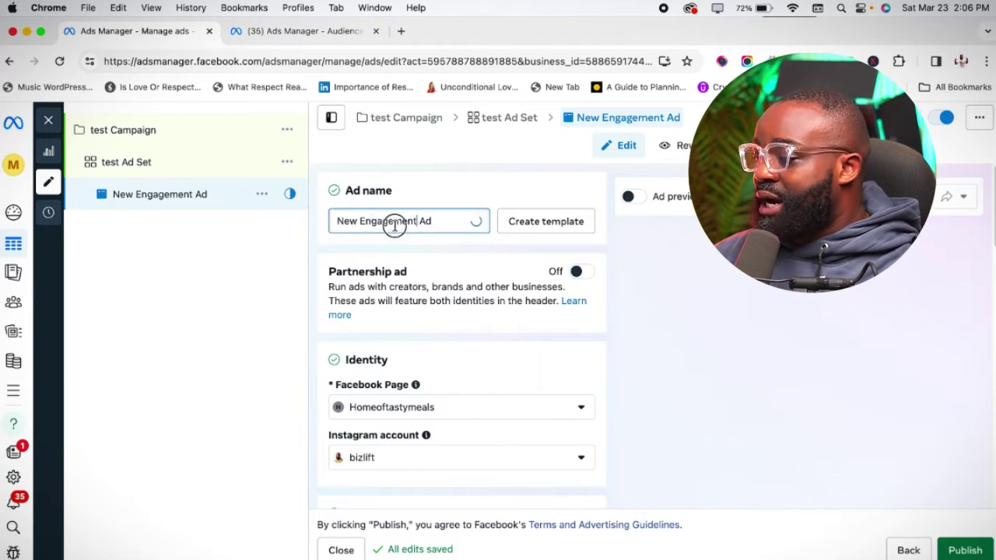
{"action": "left_click", "coordinate": [336, 224], "text": "shift"}
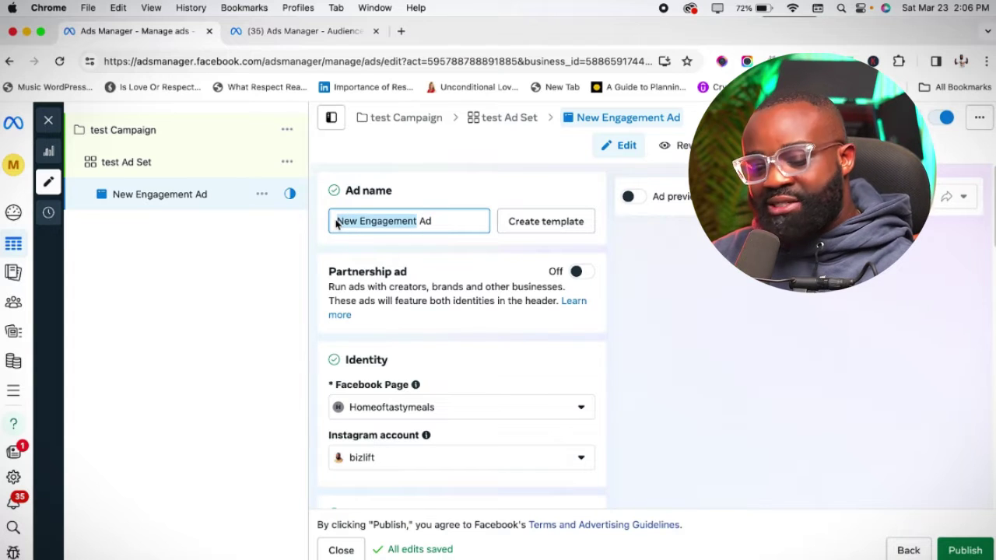
{"action": "type", "text": "test"}
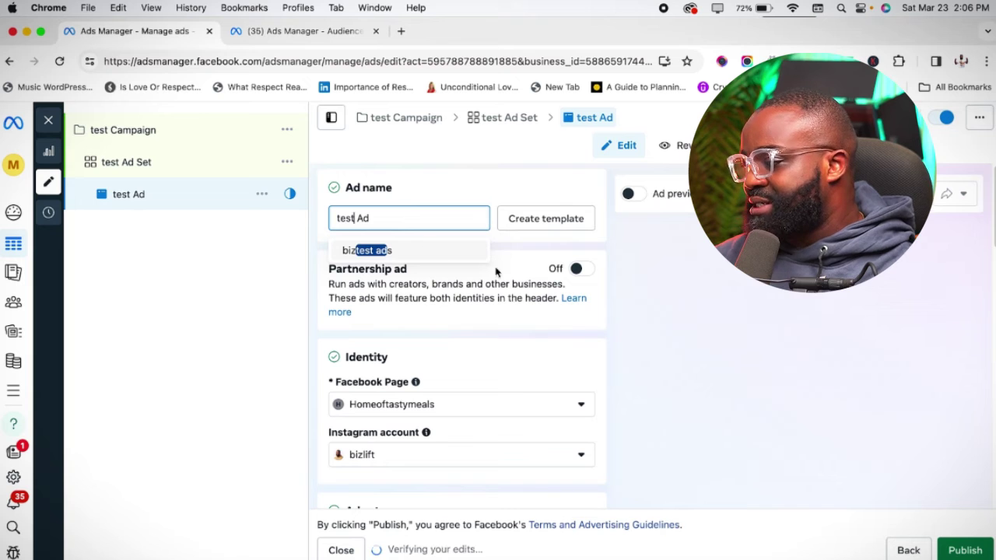
{"action": "left_click", "coordinate": [484, 304]}
{"action": "scroll", "coordinate": [485, 303], "scroll_direction": "down", "scroll_amount": 2}
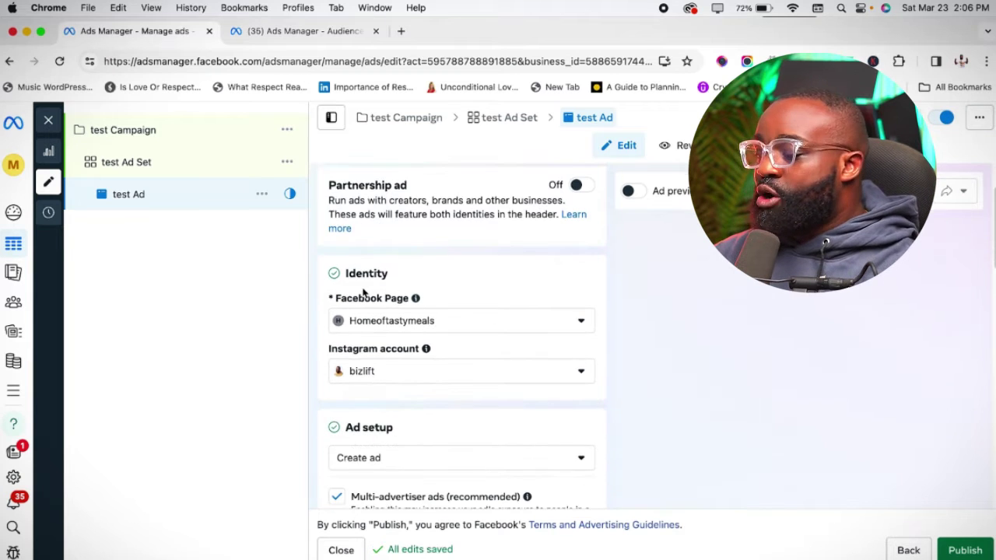
- Search the available Facebook Pages and set the ad's identity to the Page bearing the advertiser's personal name
{"action": "left_click", "coordinate": [391, 324]}
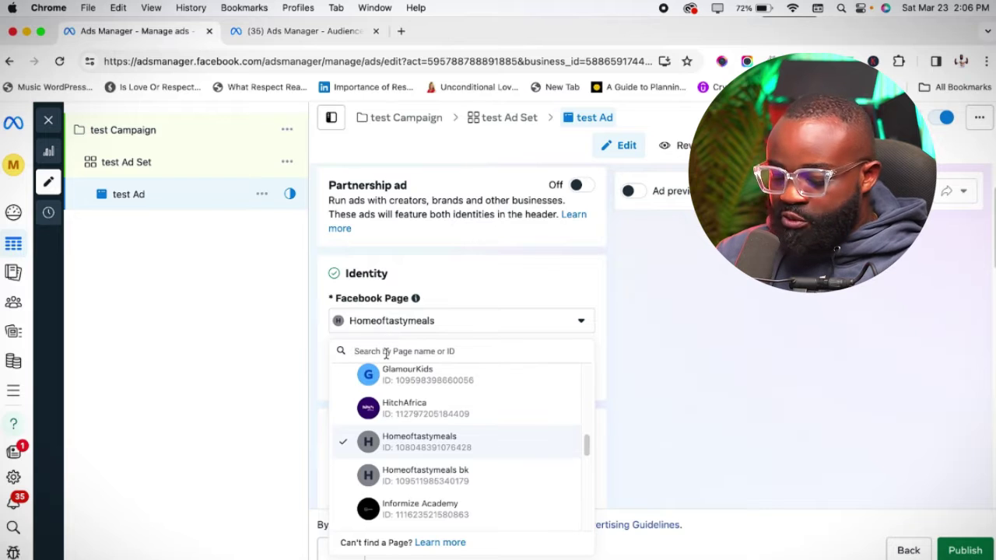
{"action": "type", "text": "biz"}
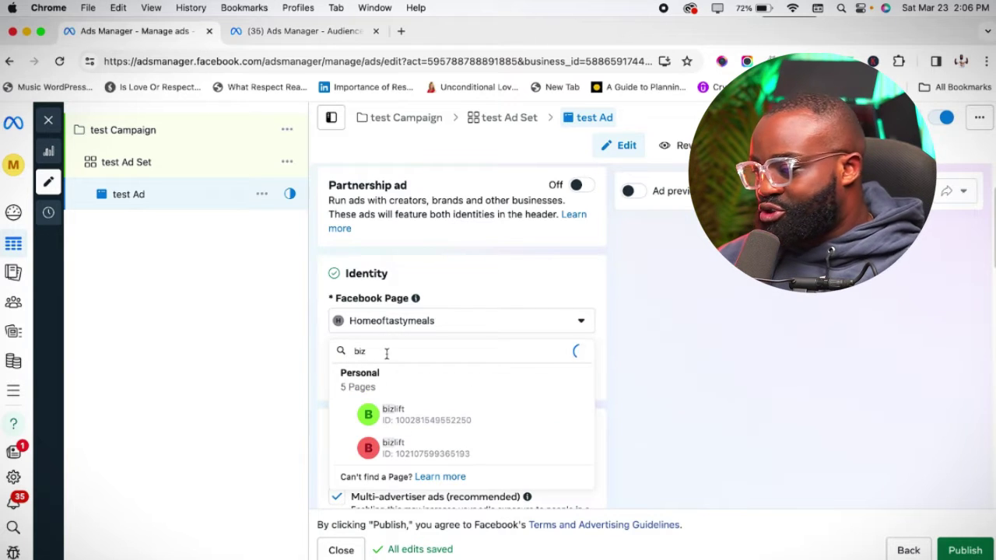
{"action": "key", "text": "BackSpace"}
{"action": "key", "text": "BackSpace"}
{"action": "key", "text": "BackSpace"}
{"action": "type", "text": "ad"}
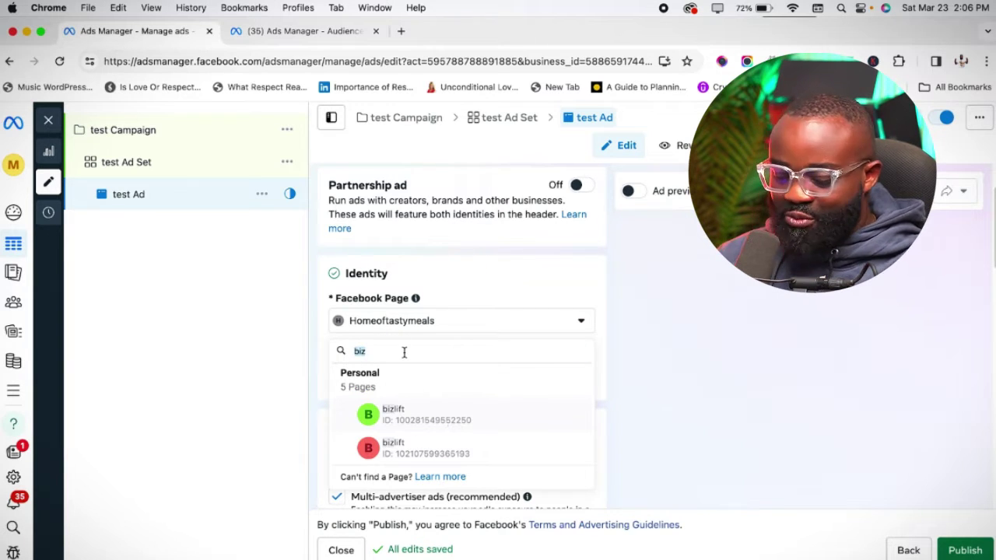
{"action": "left_click", "coordinate": [469, 407]}
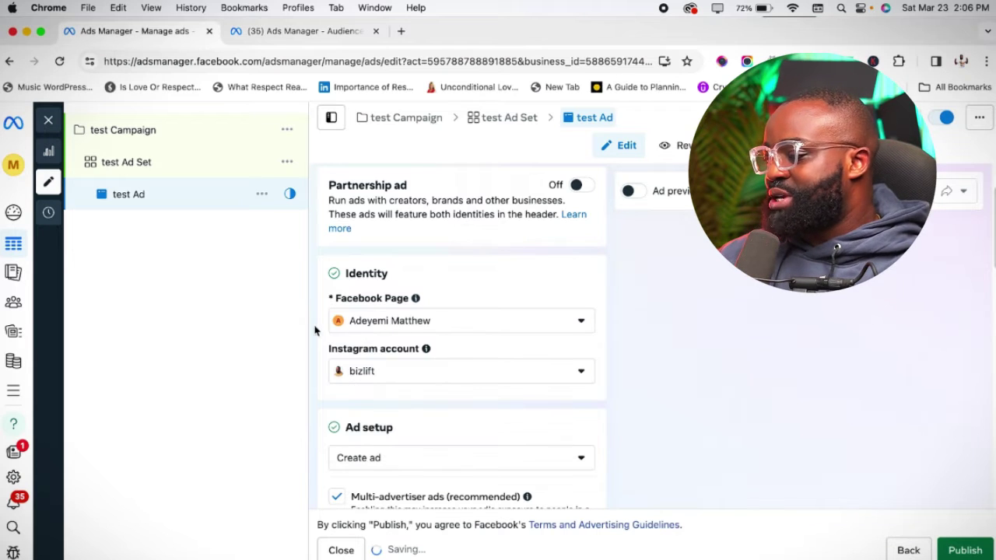
- Review the ad setup choices and change the setup from Create ad to Use existing post
{"action": "scroll", "coordinate": [392, 331], "scroll_direction": "down", "scroll_amount": 2}
{"action": "scroll", "coordinate": [387, 311], "scroll_direction": "down", "scroll_amount": 1}
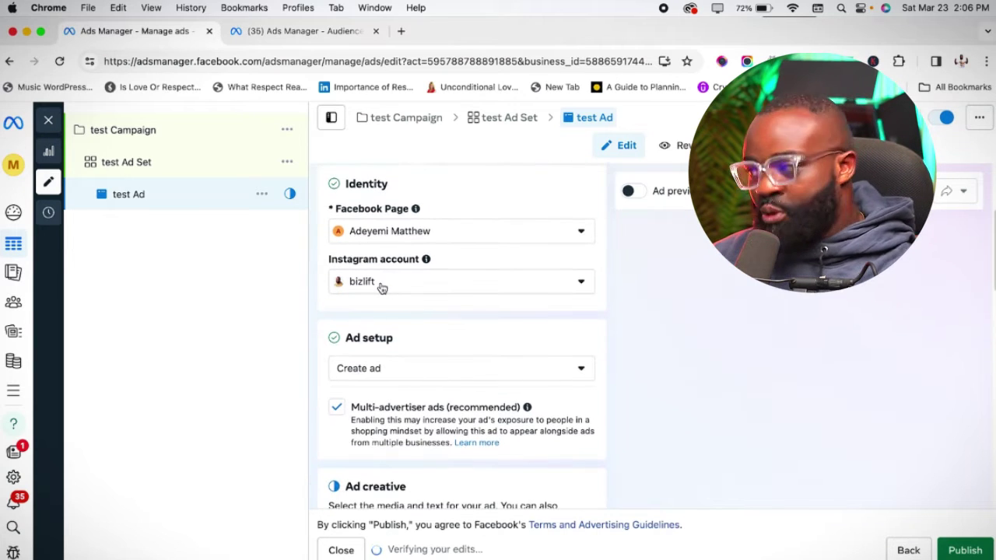
{"action": "scroll", "coordinate": [505, 313], "scroll_direction": "down", "scroll_amount": 3}
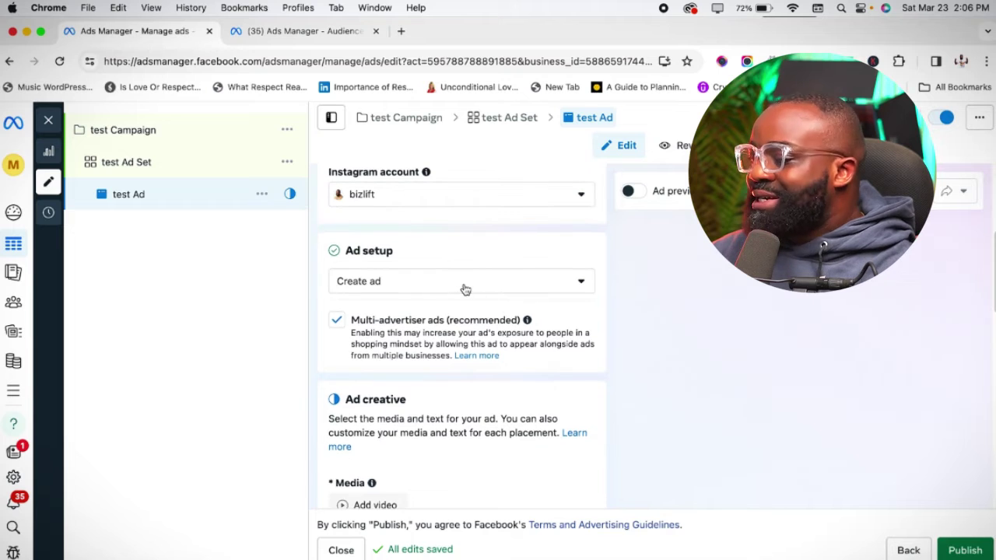
{"action": "left_click", "coordinate": [377, 284]}
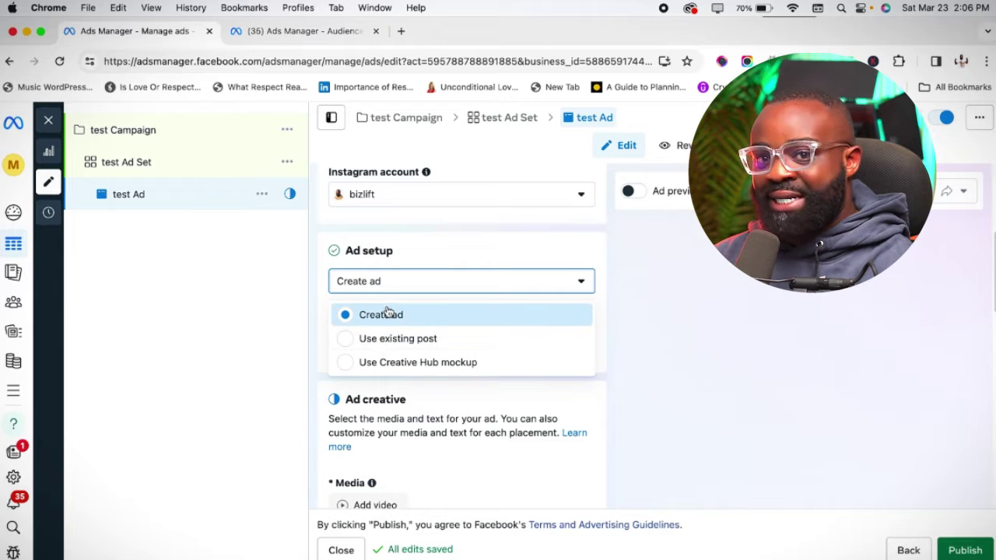
{"action": "left_click", "coordinate": [359, 253]}
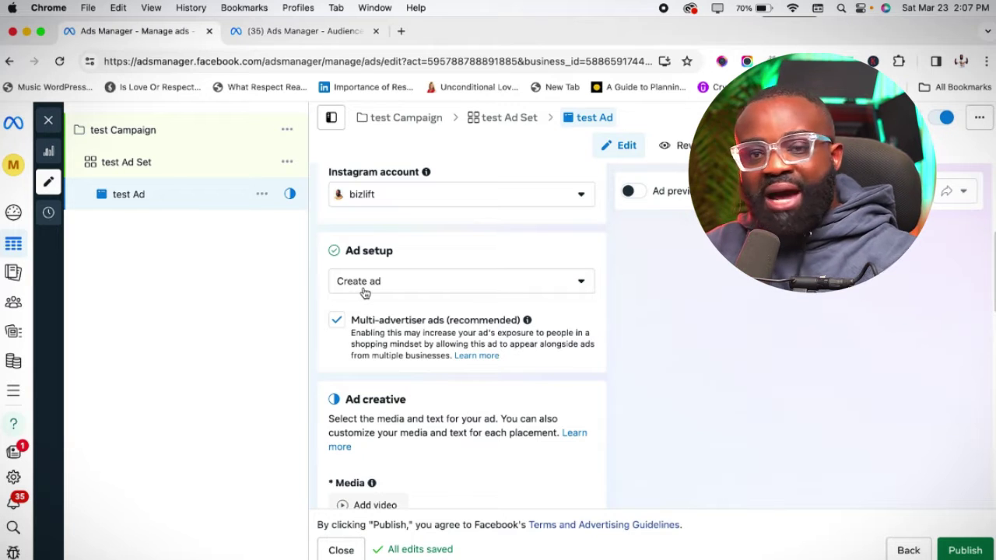
{"action": "left_click", "coordinate": [426, 289]}
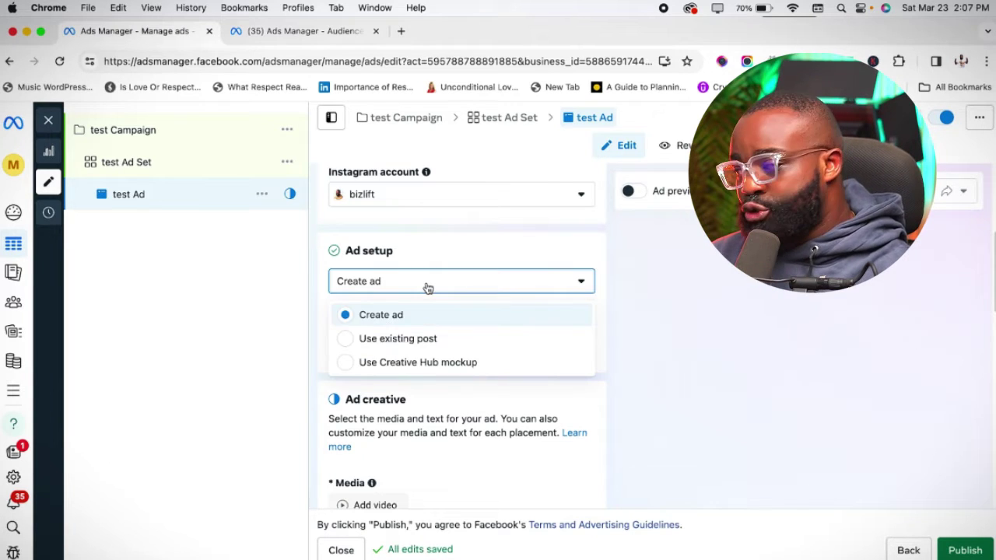
{"action": "left_click", "coordinate": [406, 348]}
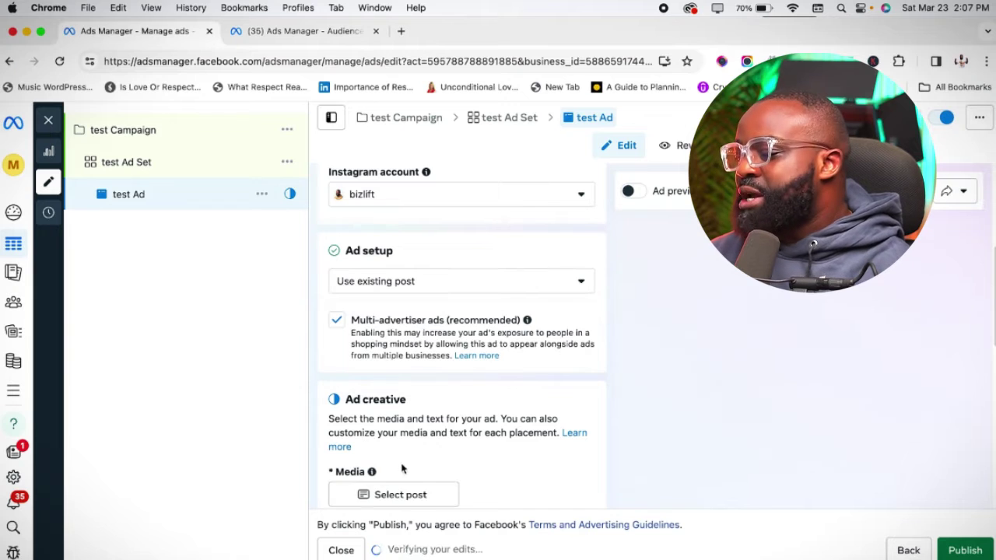
- Choose the Instagram video post "Do you have the new ad goal?" dated Mar 23, 2024 as the ad creative
{"action": "scroll", "coordinate": [435, 467], "scroll_direction": "down", "scroll_amount": 2}
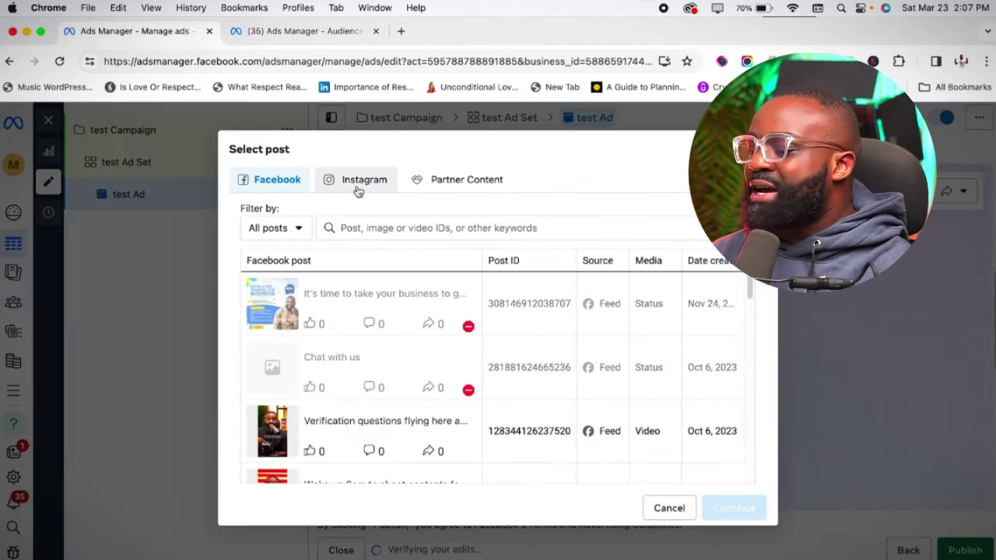
{"action": "left_click", "coordinate": [356, 180]}
{"action": "left_click", "coordinate": [389, 322]}
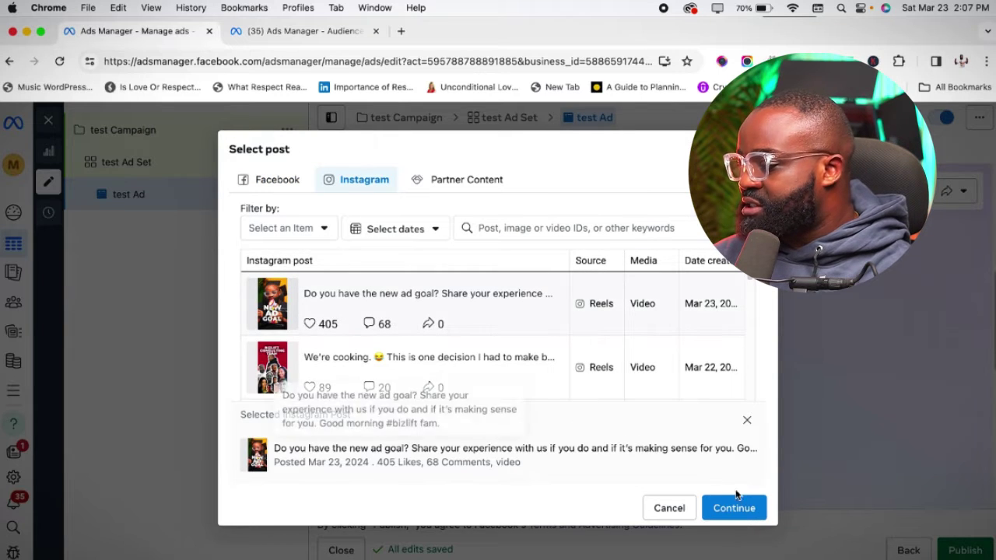
{"action": "key", "text": "Return"}
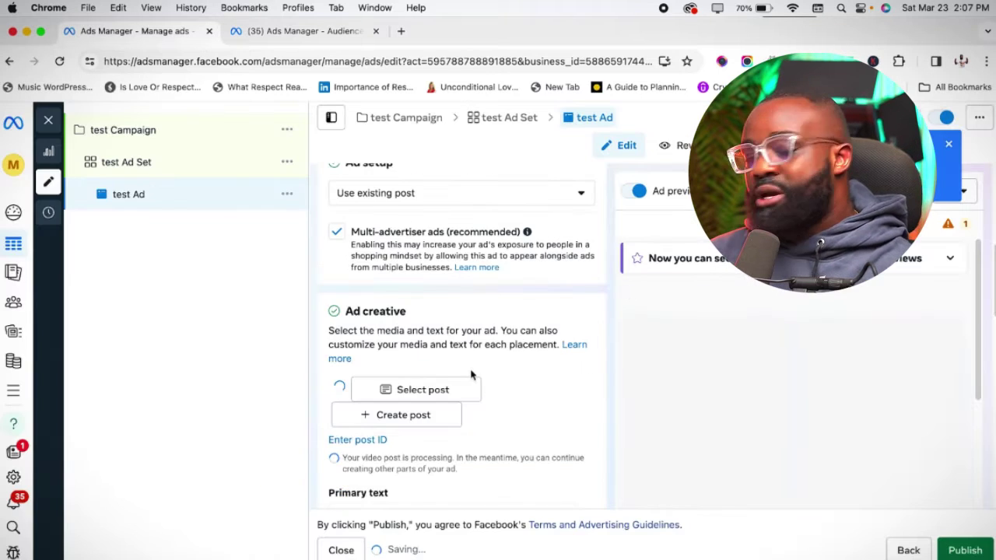
- Examine the ad's primary text, suggested variations, call to action and the Instagram previews of the selected post
{"action": "scroll", "coordinate": [496, 377], "scroll_direction": "down", "scroll_amount": 1}
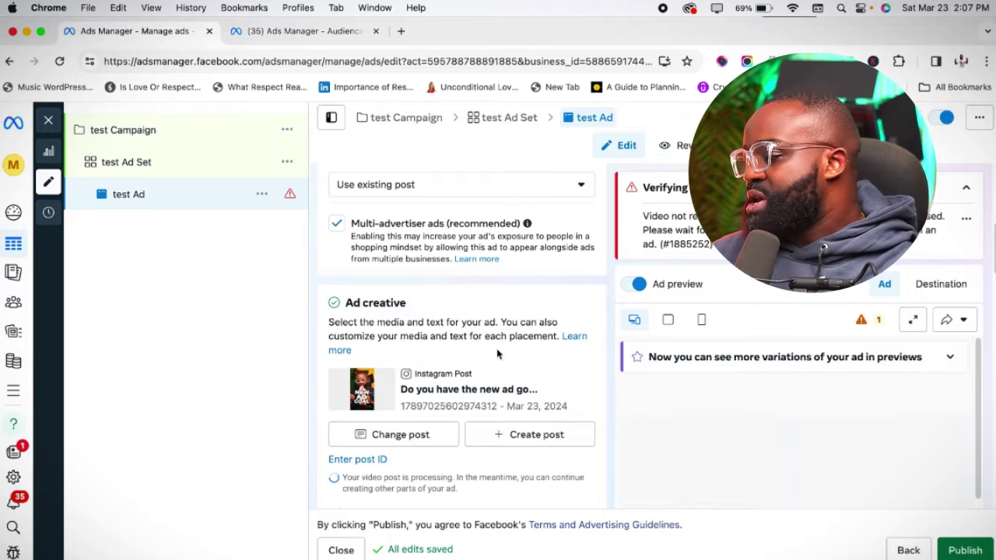
{"action": "scroll", "coordinate": [497, 350], "scroll_direction": "down", "scroll_amount": 1}
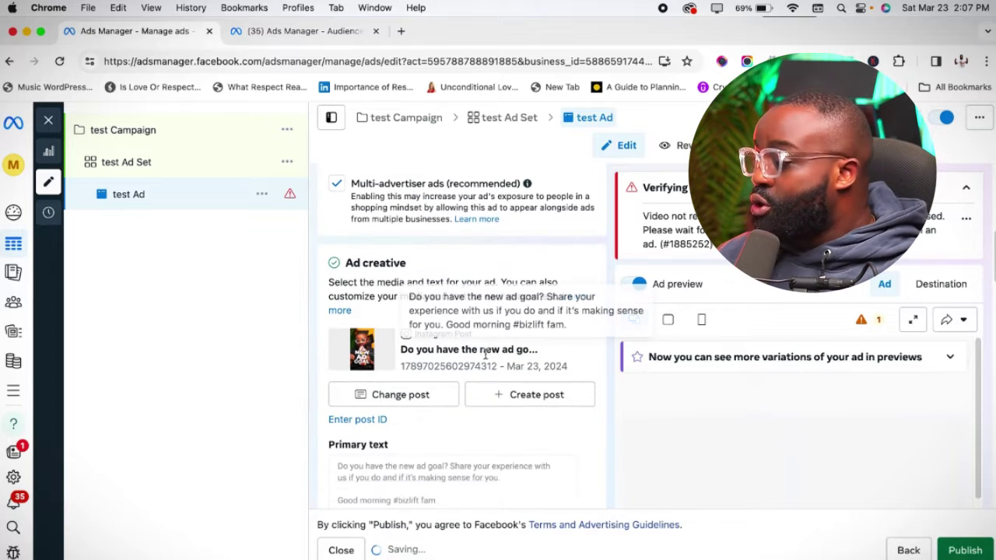
{"action": "scroll", "coordinate": [462, 427], "scroll_direction": "down", "scroll_amount": 3}
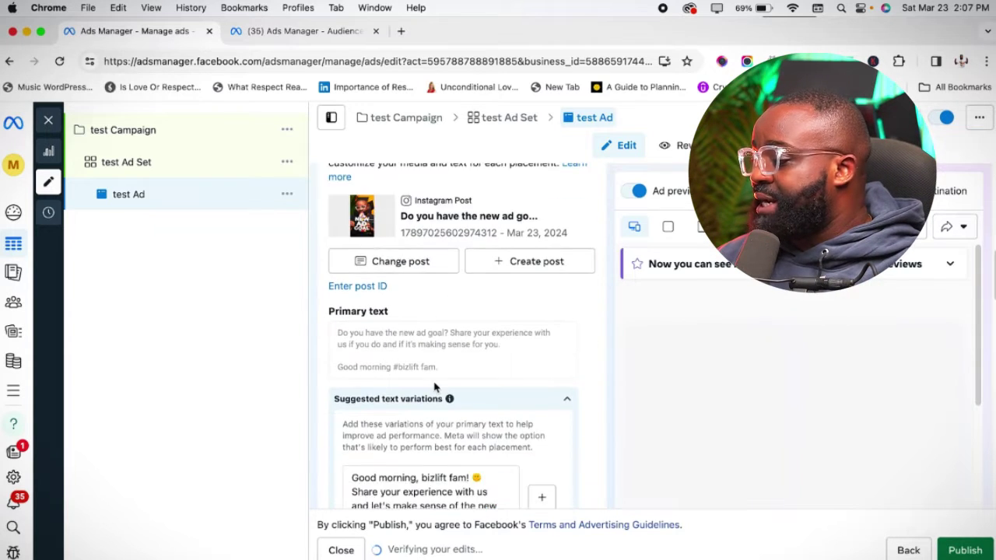
{"action": "scroll", "coordinate": [434, 387], "scroll_direction": "down", "scroll_amount": 7}
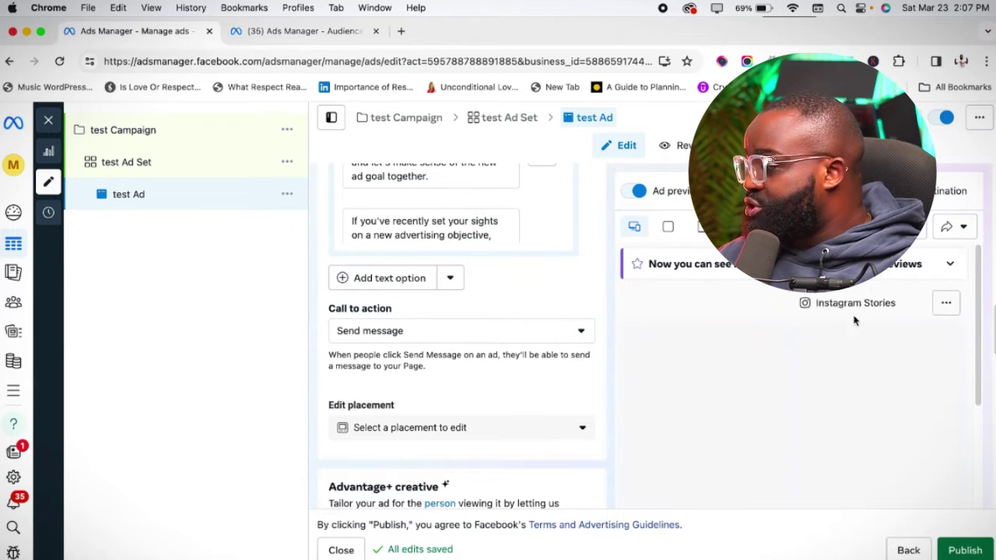
{"action": "left_click", "coordinate": [634, 196]}
{"action": "left_click", "coordinate": [634, 195]}
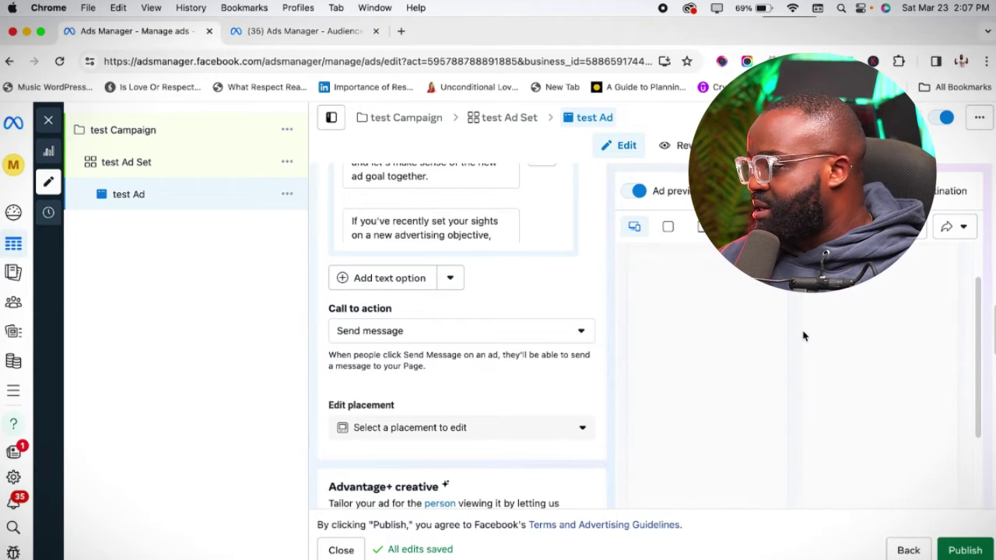
{"action": "scroll", "coordinate": [802, 336], "scroll_direction": "down", "scroll_amount": 3}
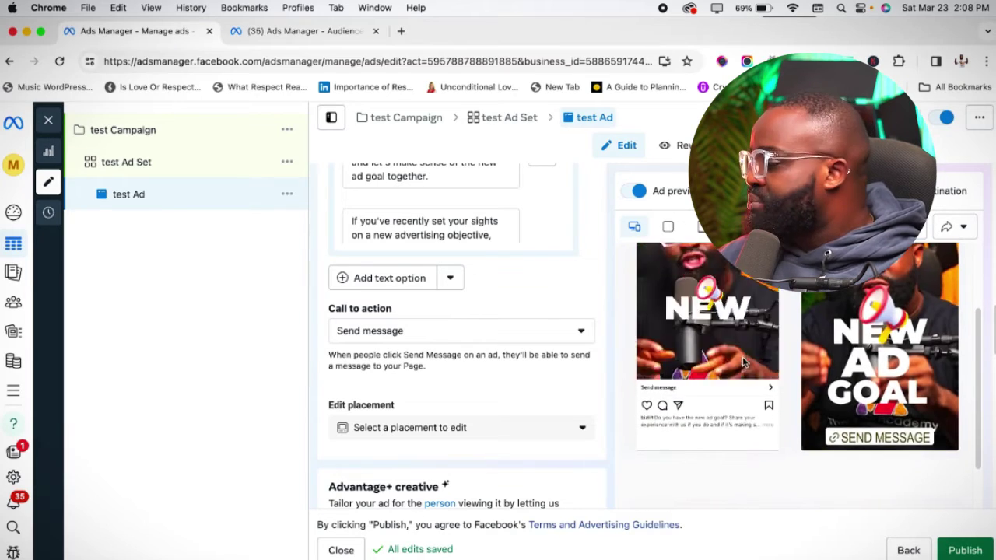
{"action": "scroll", "coordinate": [855, 420], "scroll_direction": "up", "scroll_amount": 2}
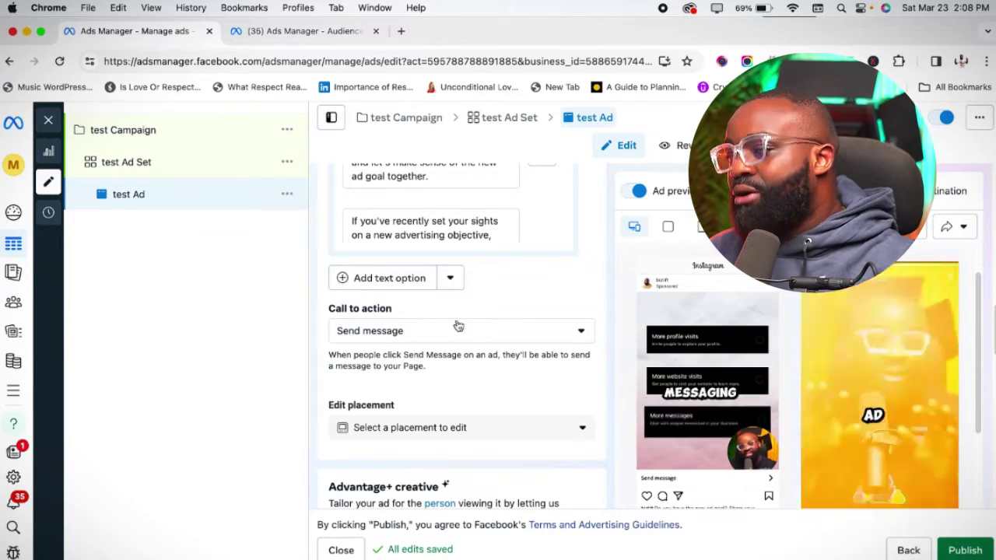
- Close the ad editor, clear the ad set and campaign selections, and return to the full campaigns list
{"action": "left_click", "coordinate": [46, 128]}
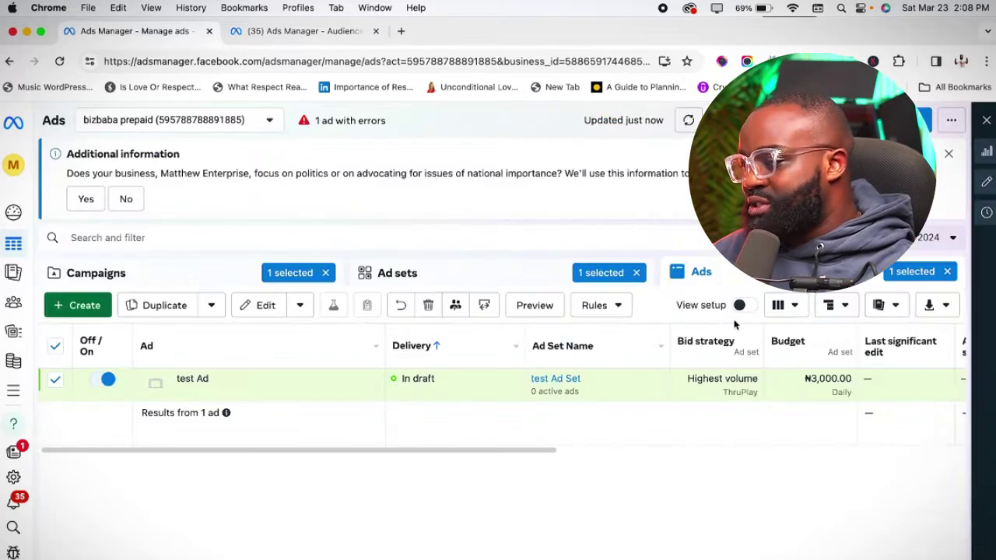
{"action": "left_click", "coordinate": [637, 272]}
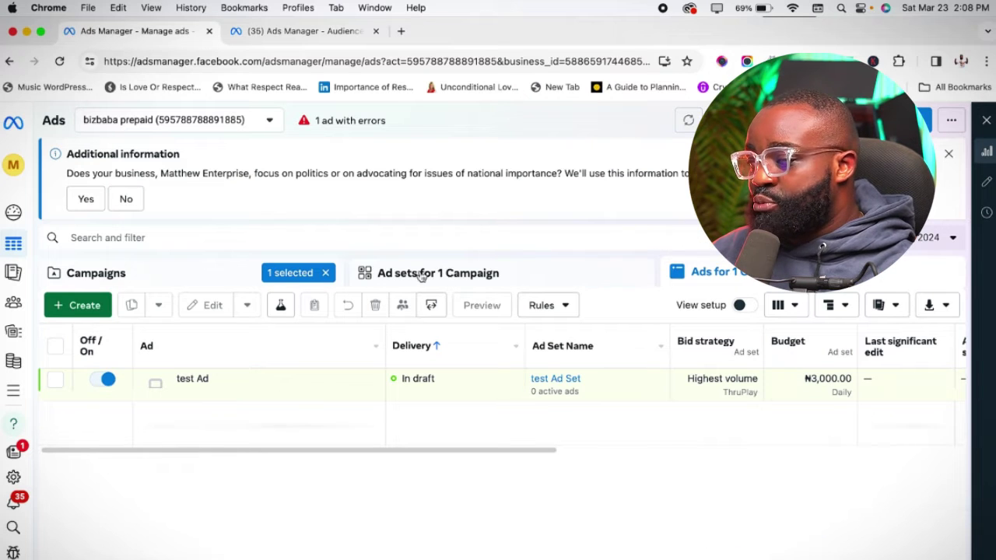
{"action": "left_click", "coordinate": [325, 273]}
{"action": "left_click", "coordinate": [249, 280]}
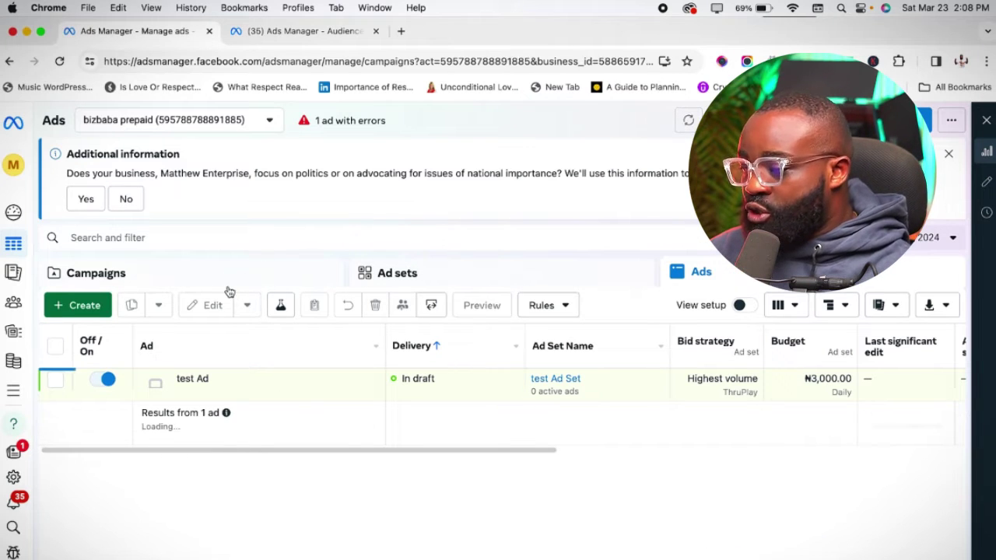
- Create a new auction campaign with the Sales objective and the Manual sales campaign setup
{"action": "left_click", "coordinate": [84, 305]}
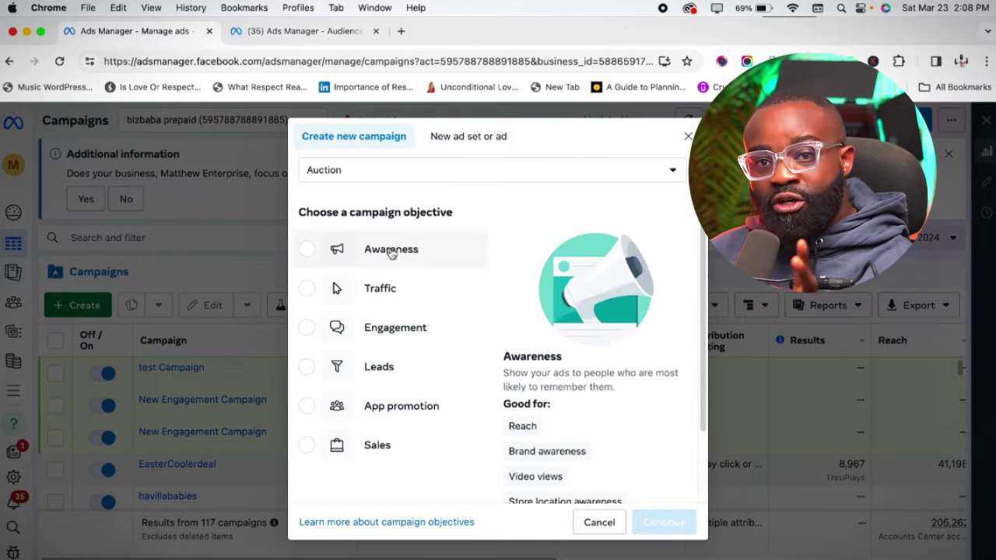
{"action": "left_click", "coordinate": [412, 335]}
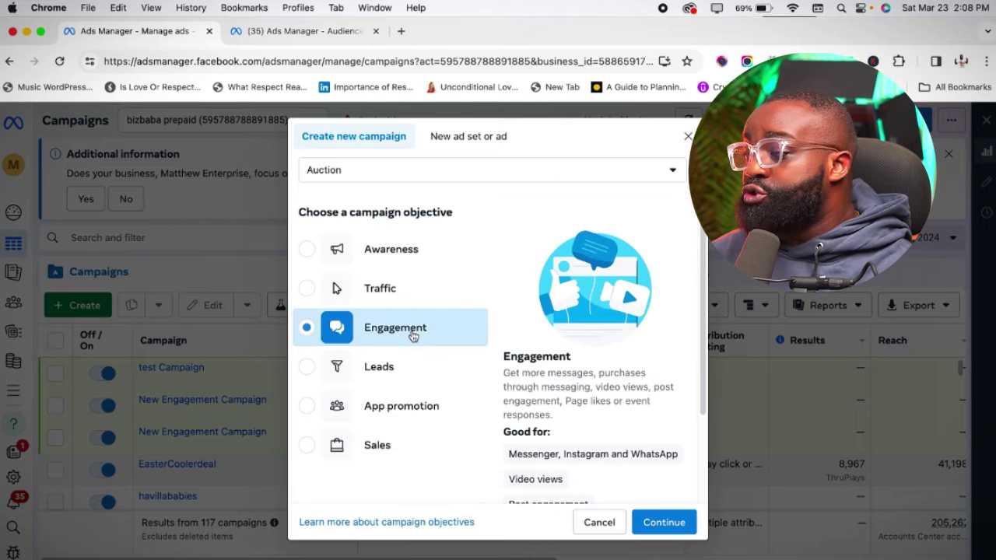
{"action": "left_click", "coordinate": [416, 448]}
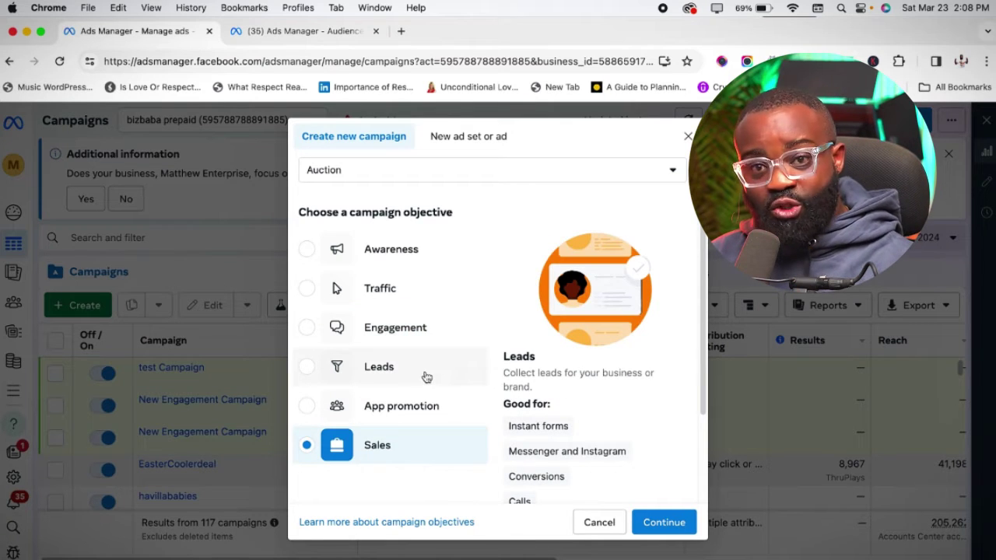
{"action": "scroll", "coordinate": [434, 372], "scroll_direction": "down", "scroll_amount": 1}
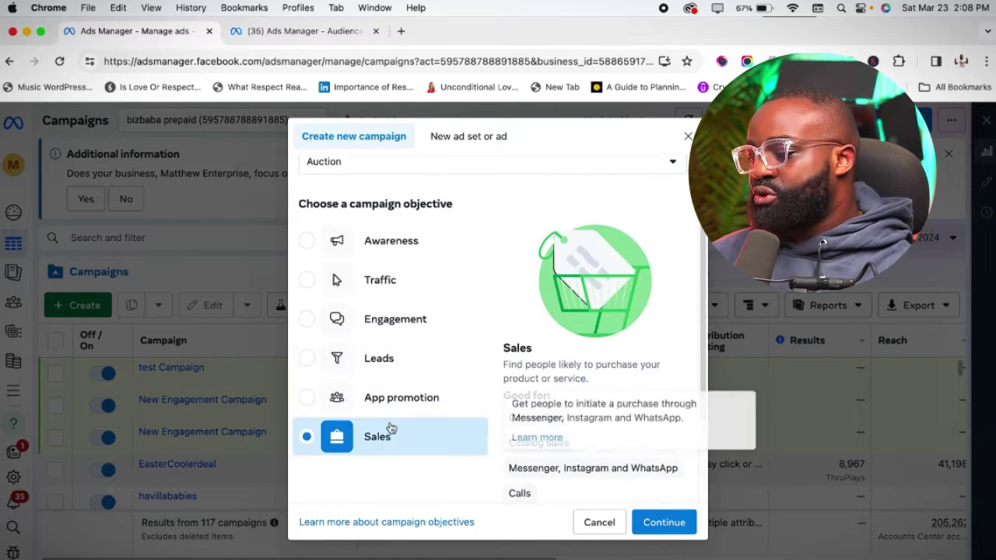
{"action": "left_click", "coordinate": [641, 522]}
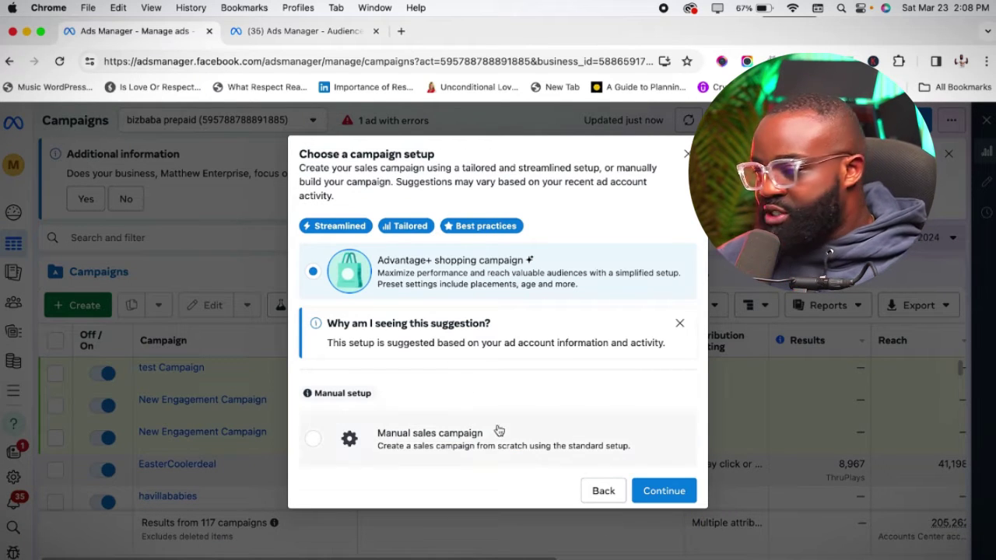
{"action": "left_click", "coordinate": [505, 454]}
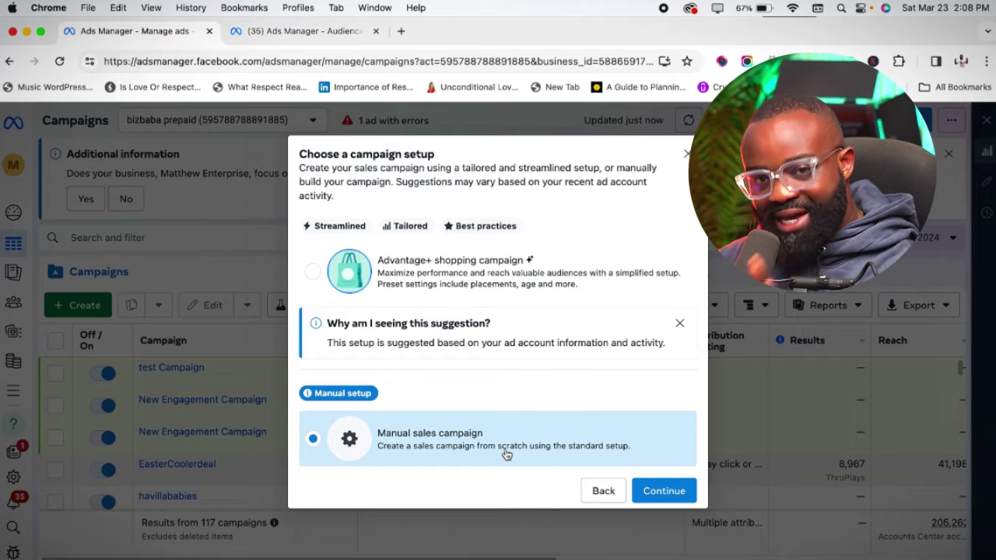
{"action": "left_click", "coordinate": [665, 491]}
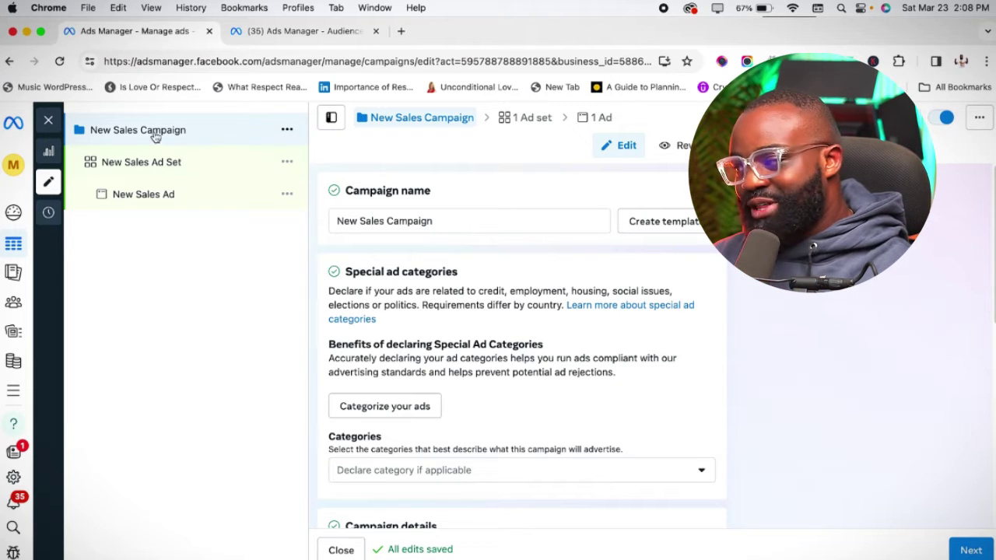
- Go through the campaign settings to the New Sales Ad Set and set its conversion location to Messaging apps
{"action": "scroll", "coordinate": [507, 351], "scroll_direction": "down", "scroll_amount": 5}
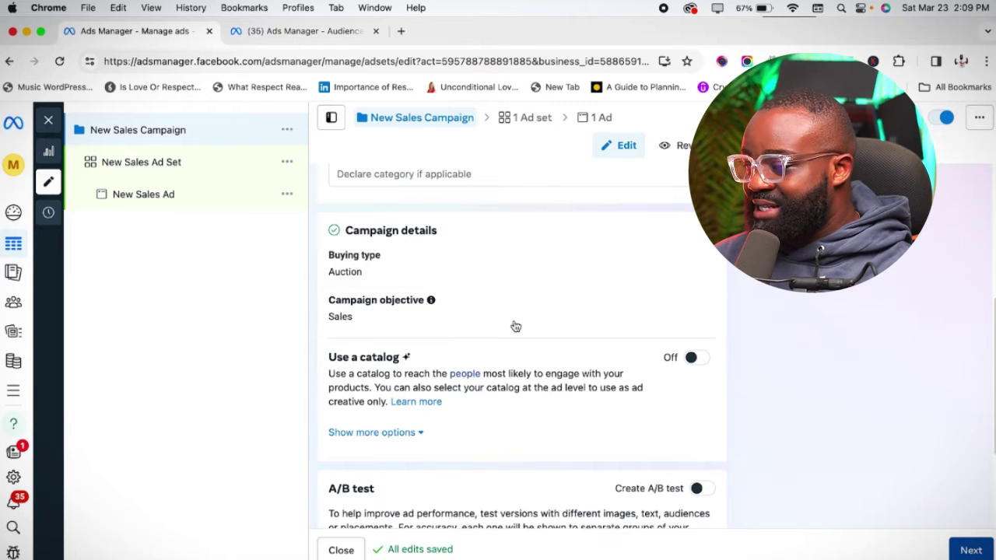
{"action": "scroll", "coordinate": [512, 323], "scroll_direction": "down", "scroll_amount": 5}
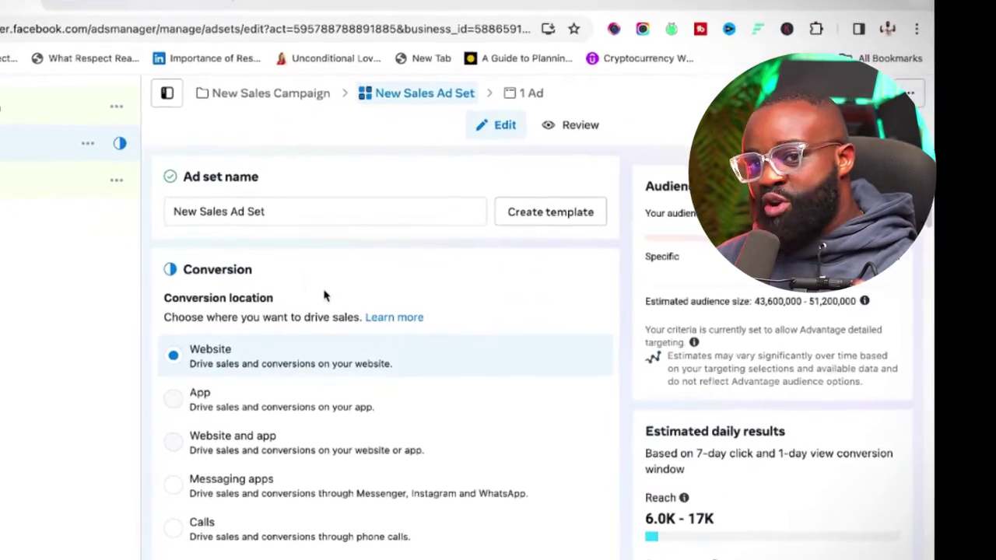
{"action": "left_click", "coordinate": [249, 358]}
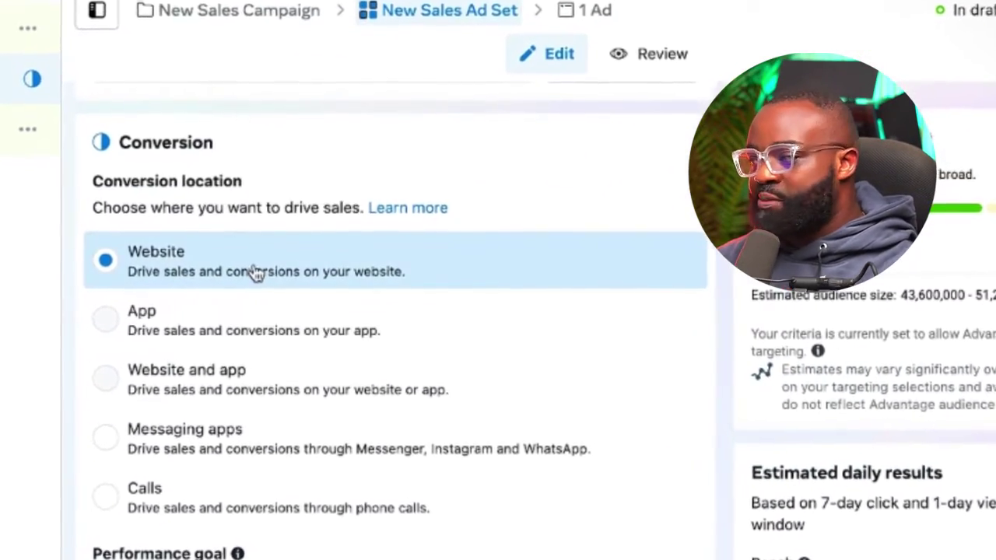
{"action": "left_click", "coordinate": [259, 272]}
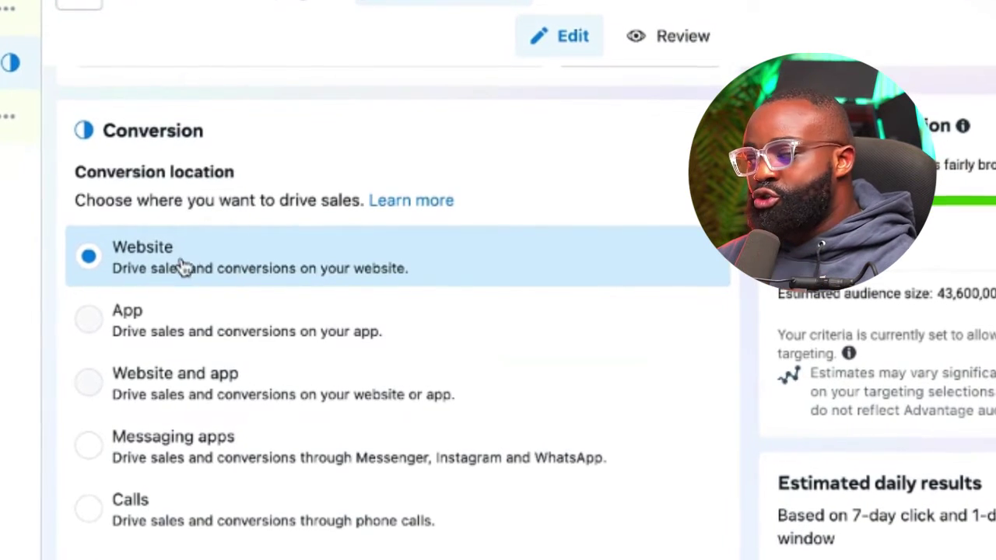
{"action": "left_click", "coordinate": [259, 453]}
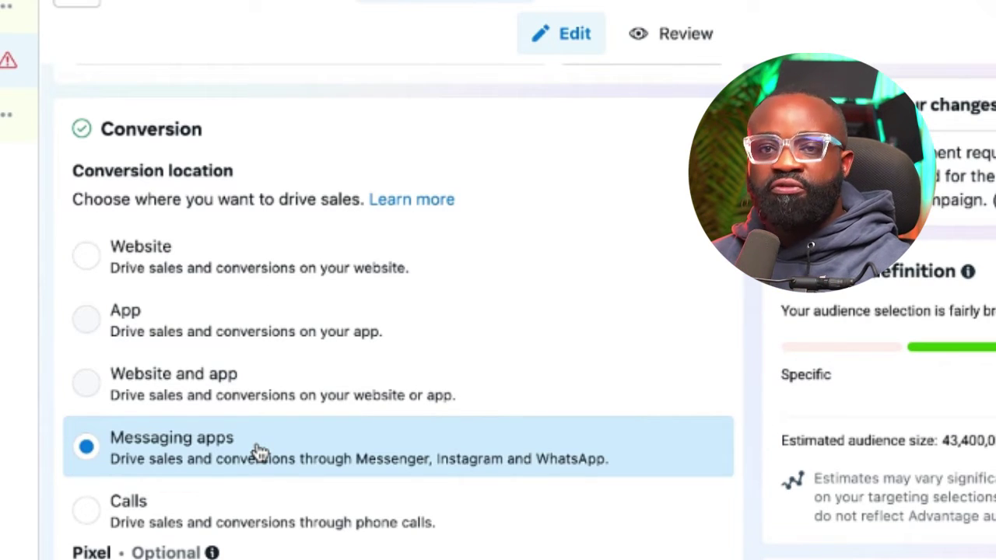
- Replace the Homeoftastymeals Facebook Page with the advertiser's own Page and deselect Messenger, keeping Instagram as the only messaging destination
{"action": "scroll", "coordinate": [382, 473], "scroll_direction": "down", "scroll_amount": 3}
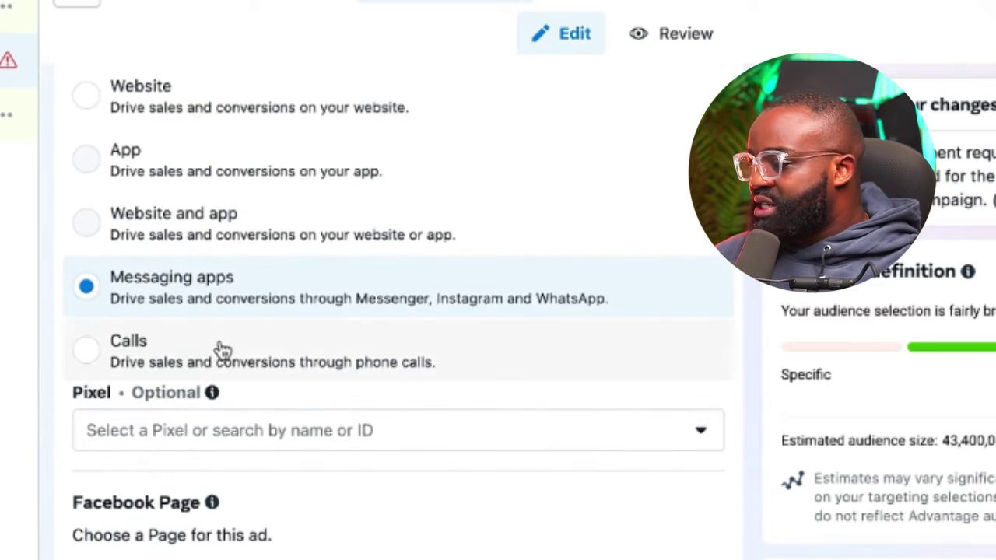
{"action": "scroll", "coordinate": [406, 459], "scroll_direction": "down", "scroll_amount": 2}
{"action": "scroll", "coordinate": [426, 476], "scroll_direction": "down", "scroll_amount": 4}
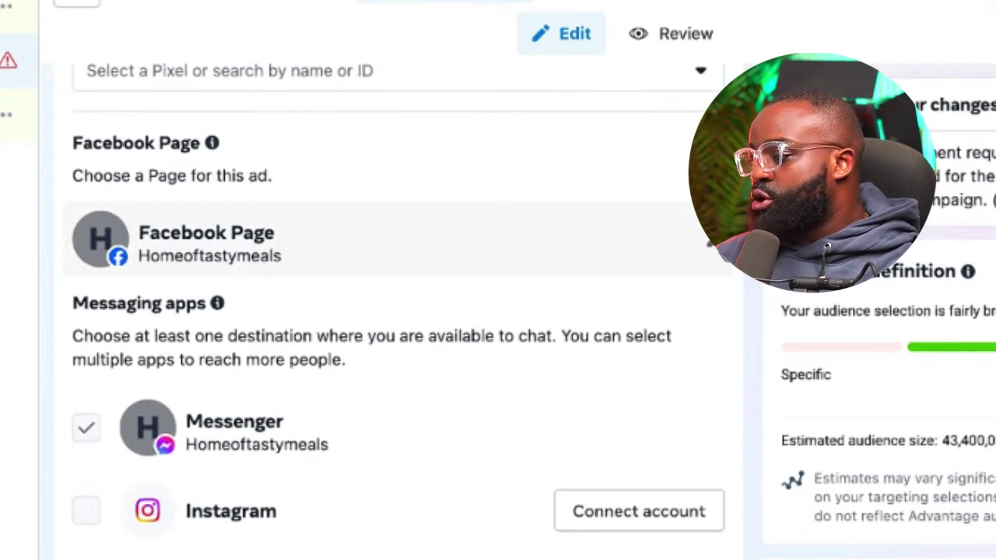
{"action": "left_click", "coordinate": [511, 256]}
{"action": "left_click", "coordinate": [223, 465]}
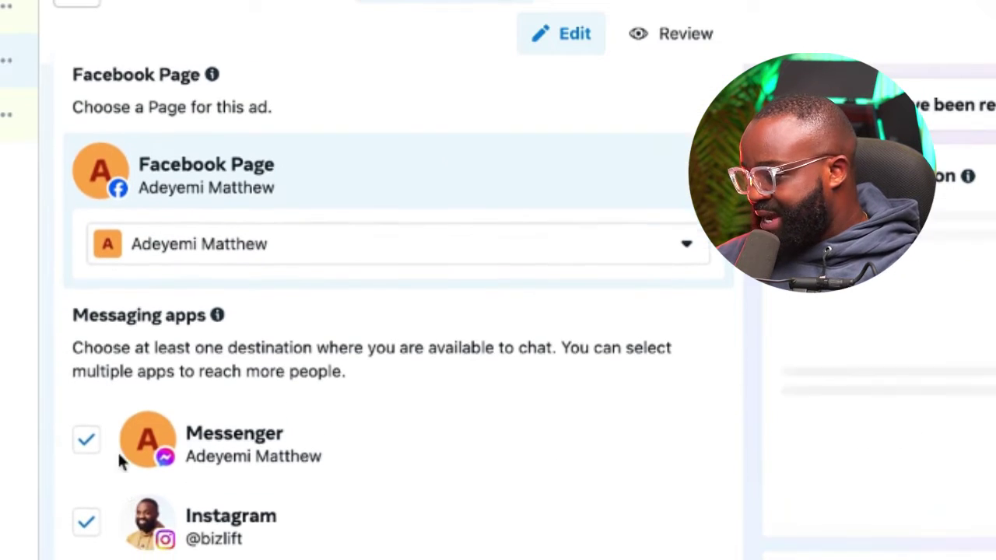
{"action": "left_click", "coordinate": [92, 431]}
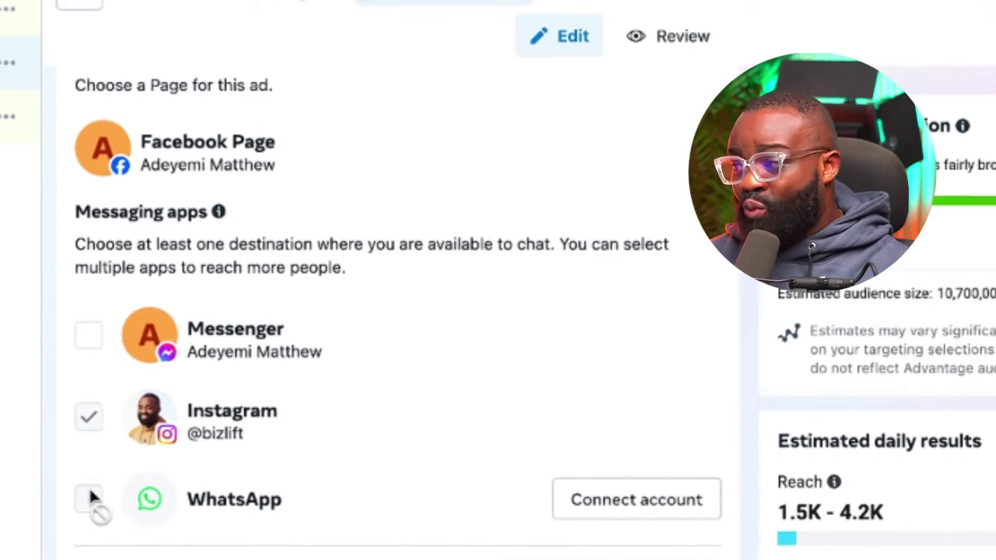
{"action": "mouse_move", "coordinate": [86, 492]}
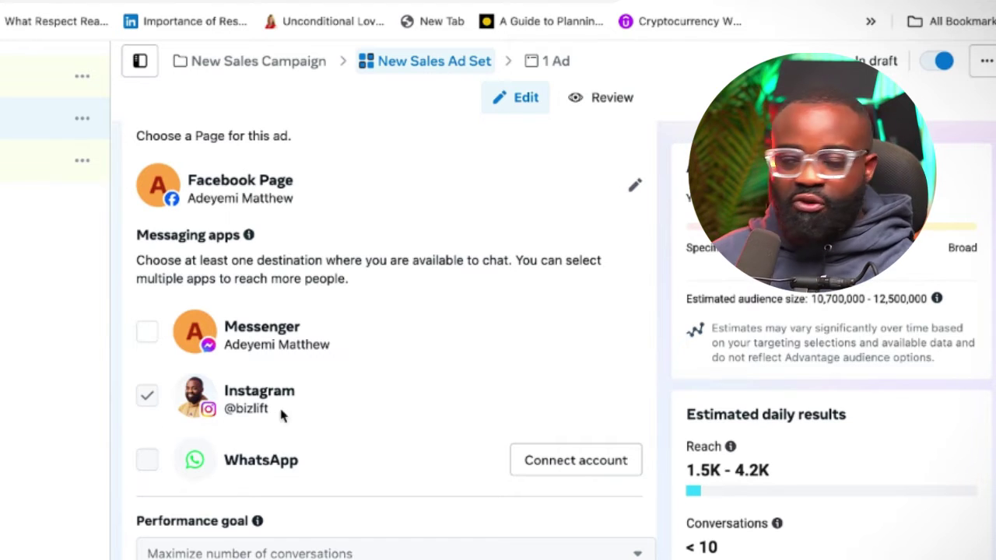
- Set the ad set's daily budget to ₦7000
{"action": "scroll", "coordinate": [345, 436], "scroll_direction": "down", "scroll_amount": 5}
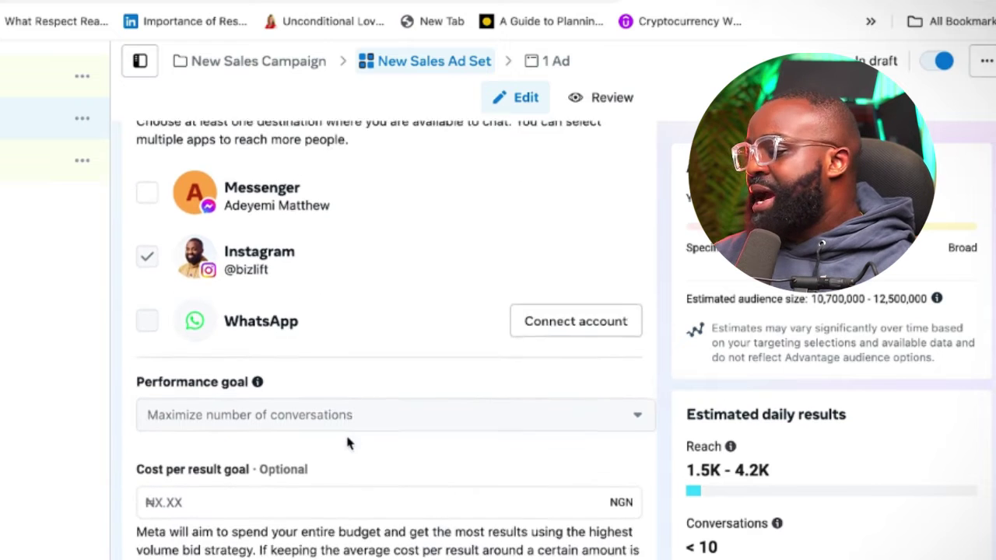
{"action": "scroll", "coordinate": [347, 441], "scroll_direction": "down", "scroll_amount": 1}
{"action": "left_click", "coordinate": [362, 437]}
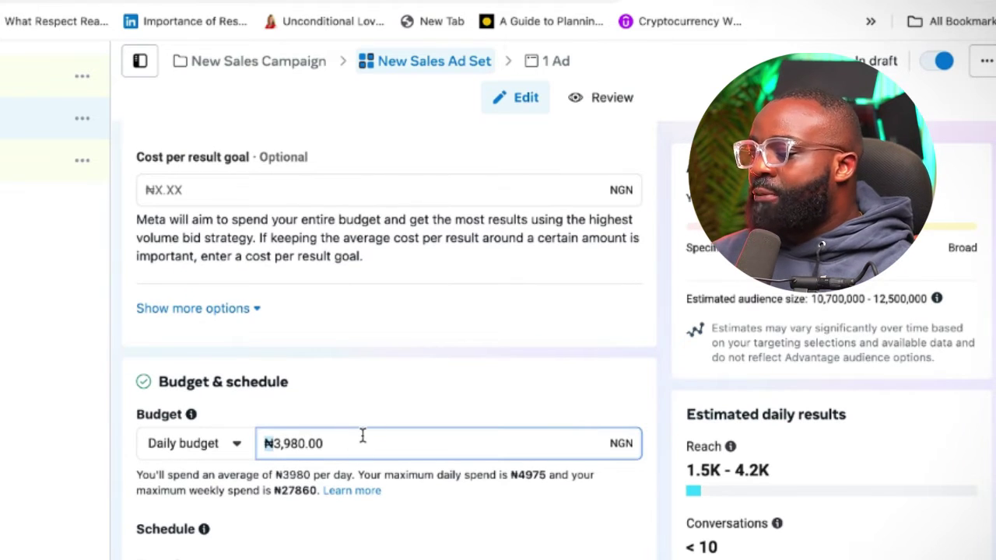
{"action": "triple_click", "coordinate": [365, 443]}
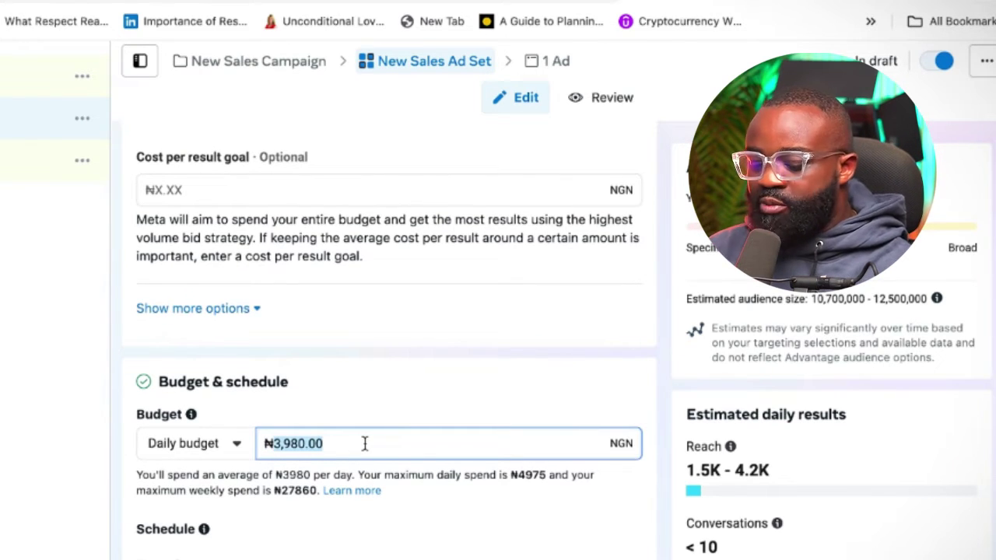
{"action": "type", "text": "70"}
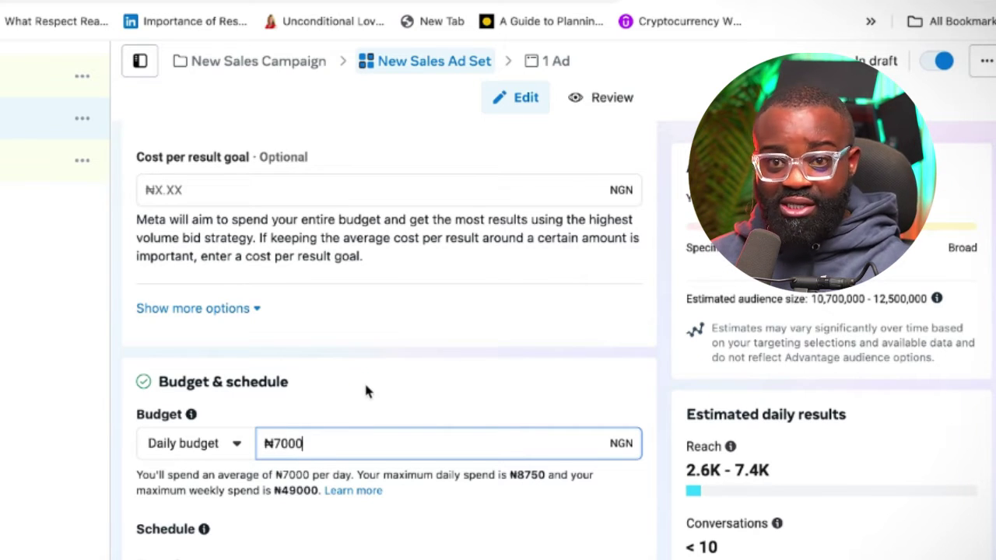
- Expand the additional schedule options and review the start date, end date, budget scheduling and ad scheduling settings
{"action": "scroll", "coordinate": [348, 389], "scroll_direction": "down", "scroll_amount": 3}
{"action": "left_click", "coordinate": [389, 366]}
{"action": "scroll", "coordinate": [435, 389], "scroll_direction": "down", "scroll_amount": 4}
{"action": "scroll", "coordinate": [331, 313], "scroll_direction": "up", "scroll_amount": 1}
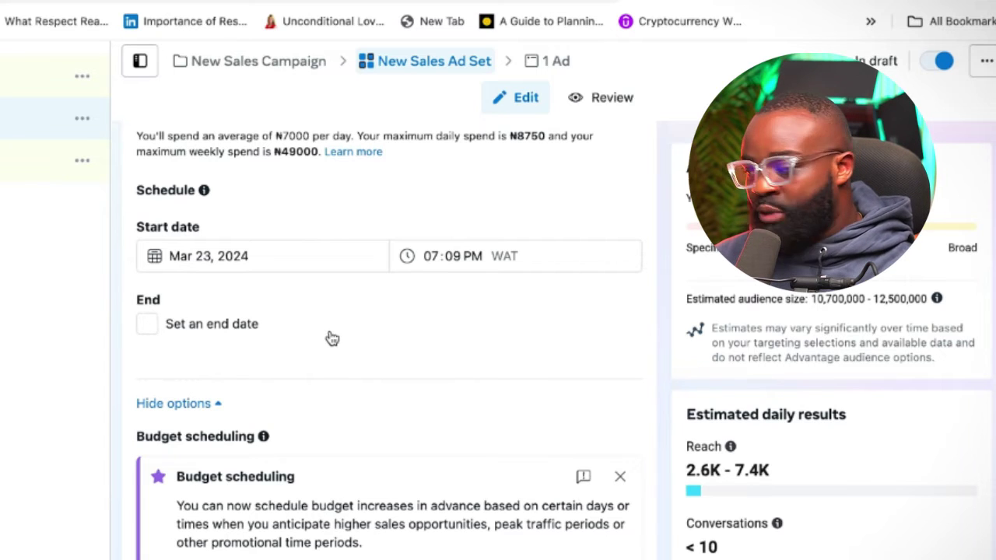
{"action": "scroll", "coordinate": [452, 358], "scroll_direction": "down", "scroll_amount": 4}
{"action": "scroll", "coordinate": [418, 358], "scroll_direction": "down", "scroll_amount": 2}
{"action": "scroll", "coordinate": [413, 353], "scroll_direction": "up", "scroll_amount": 3}
{"action": "scroll", "coordinate": [329, 400], "scroll_direction": "down", "scroll_amount": 2}
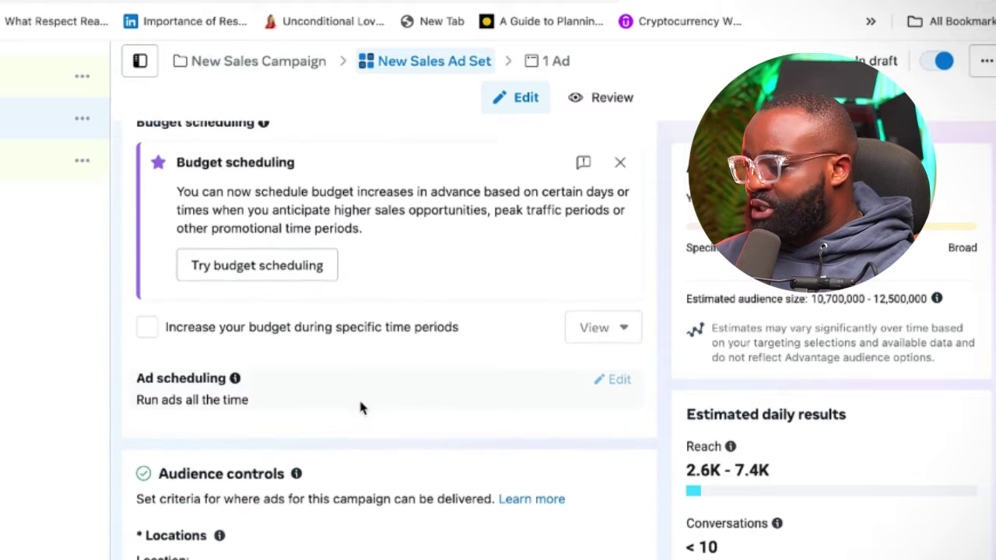
{"action": "scroll", "coordinate": [359, 404], "scroll_direction": "down", "scroll_amount": 4}
- Edit the audience locations and replace Nigeria with Lagos, Lagos State
{"action": "left_click", "coordinate": [614, 258]}
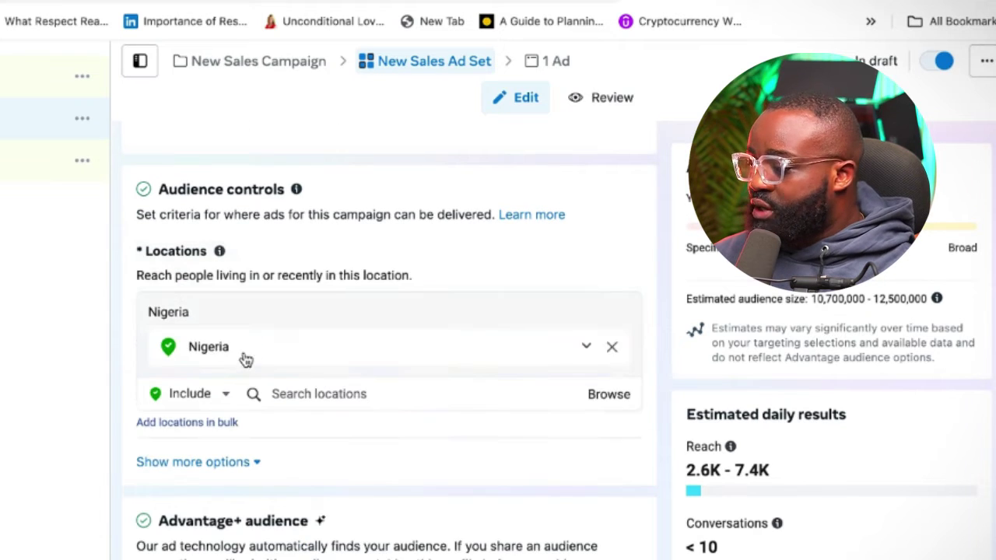
{"action": "left_click", "coordinate": [314, 396]}
{"action": "type", "text": "la"}
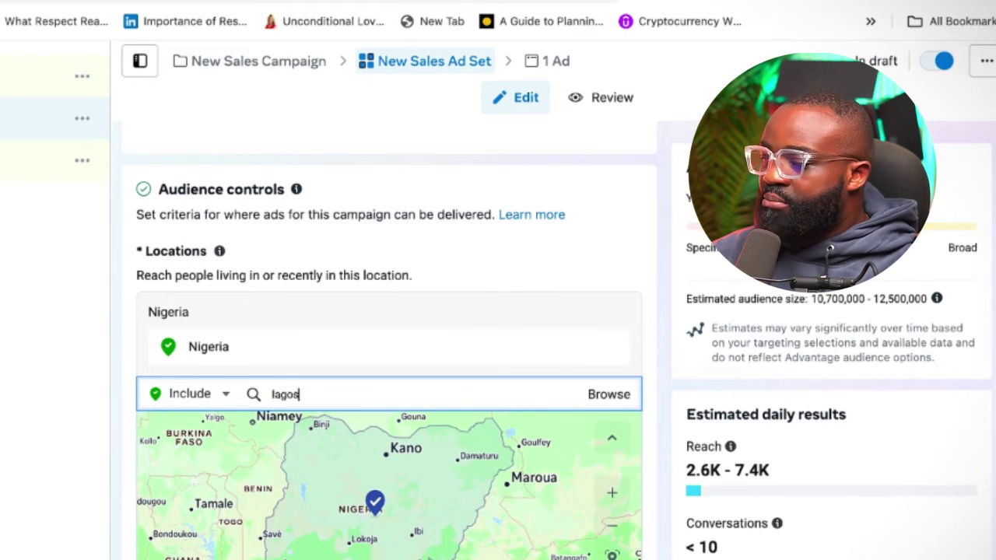
{"action": "type", "text": "gos"}
{"action": "left_click", "coordinate": [322, 430]}
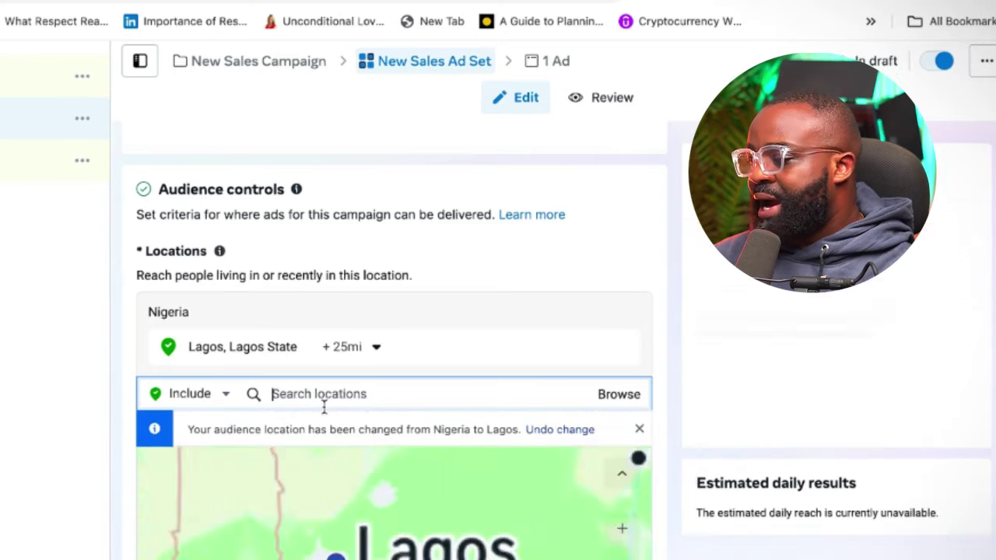
- Add Abuja, Federal Capital Territory as a second included location and collapse the location map
{"action": "type", "text": "a"}
{"action": "type", "text": "buja"}
{"action": "key", "text": "BackSpace"}
{"action": "type", "text": "ja"}
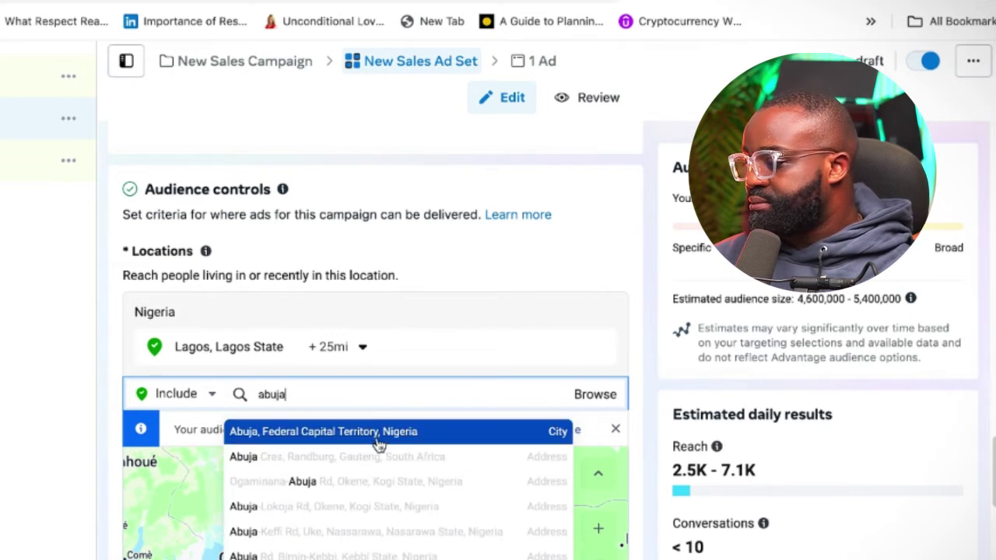
{"action": "left_click", "coordinate": [379, 440]}
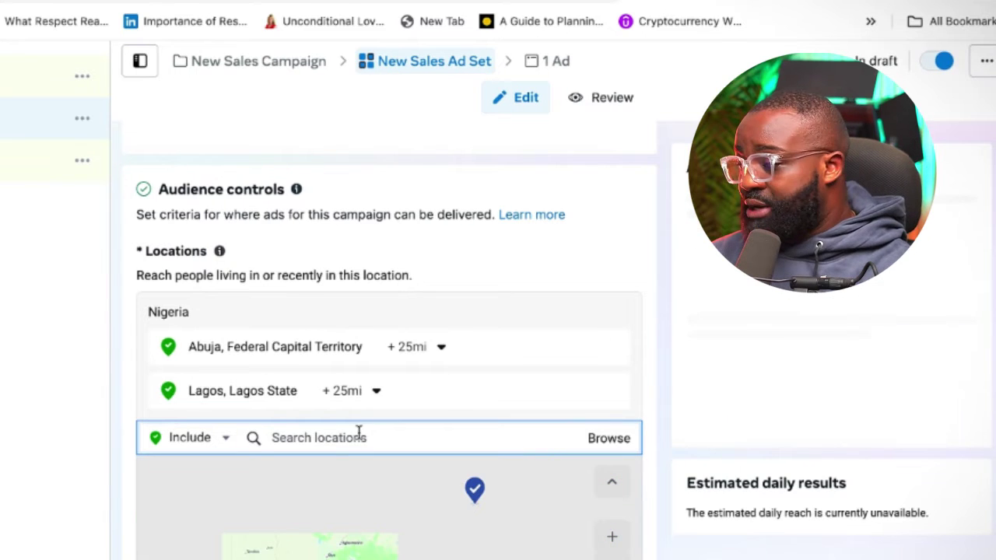
{"action": "left_click", "coordinate": [611, 482]}
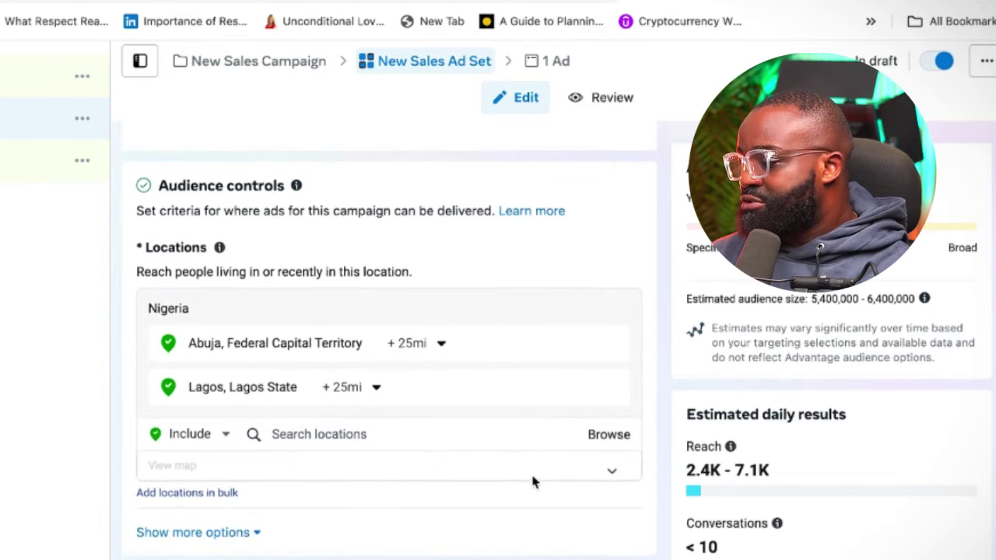
- Add an audience suggestion under Advantage+ audience and set its age range to 23–45
{"action": "scroll", "coordinate": [532, 481], "scroll_direction": "down", "scroll_amount": 4}
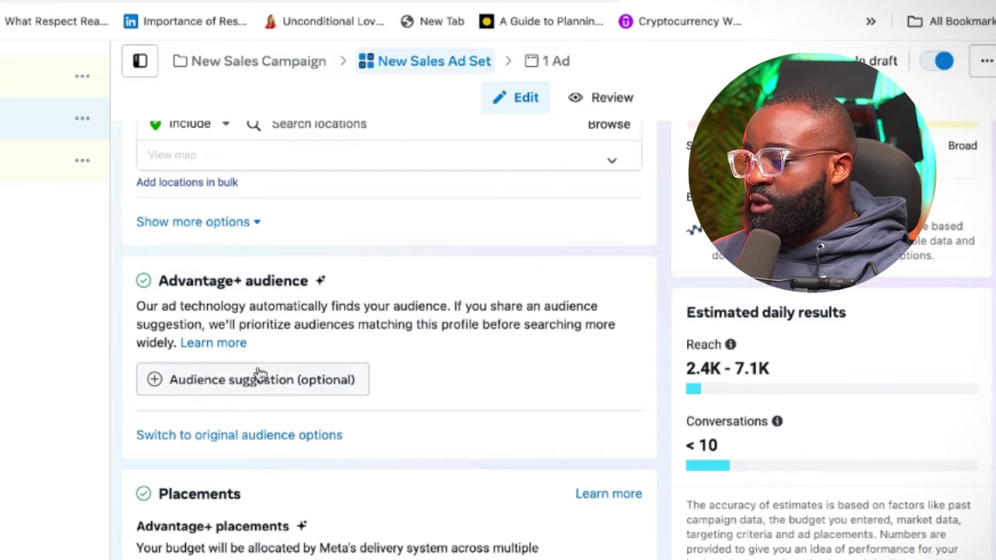
{"action": "left_click", "coordinate": [256, 380]}
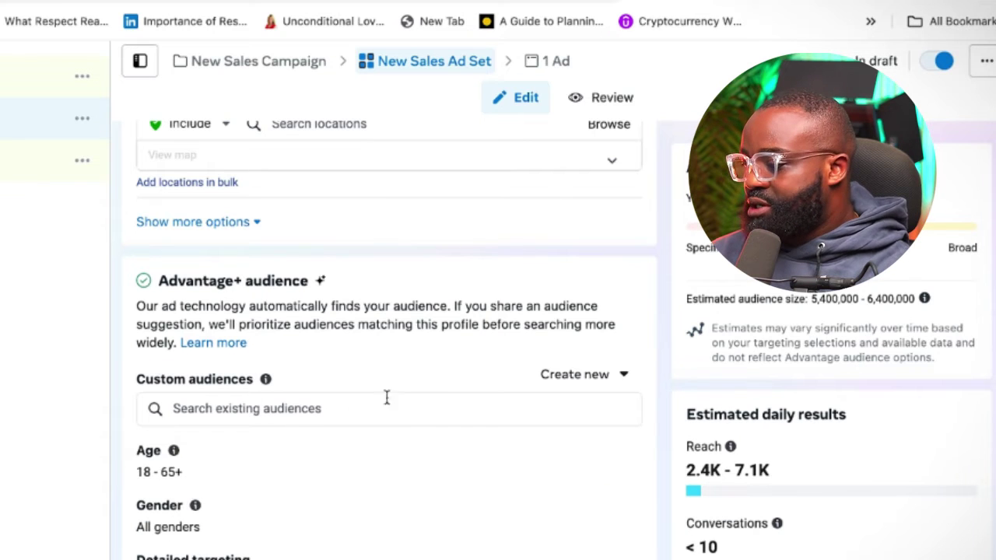
{"action": "scroll", "coordinate": [380, 401], "scroll_direction": "down", "scroll_amount": 1}
{"action": "left_click", "coordinate": [622, 427]}
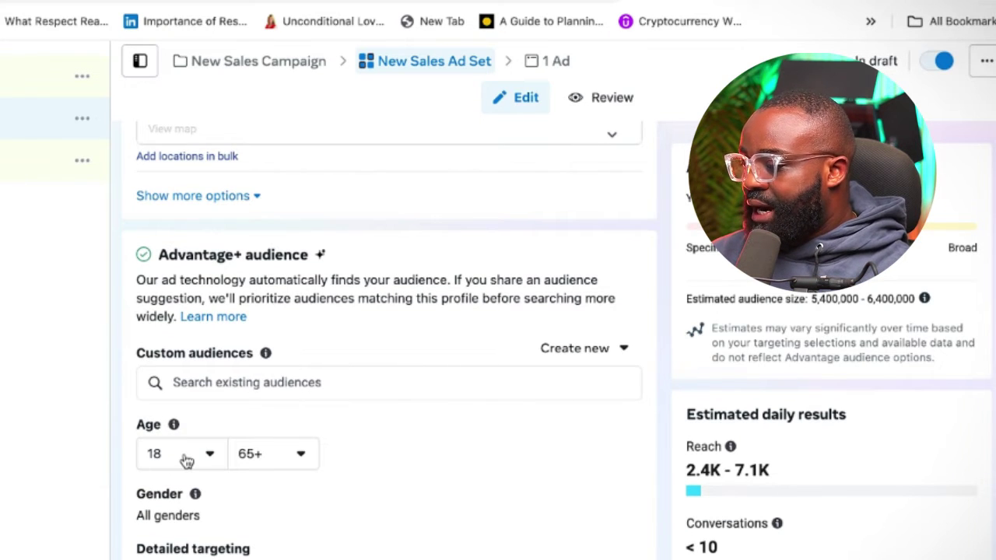
{"action": "left_click", "coordinate": [186, 461]}
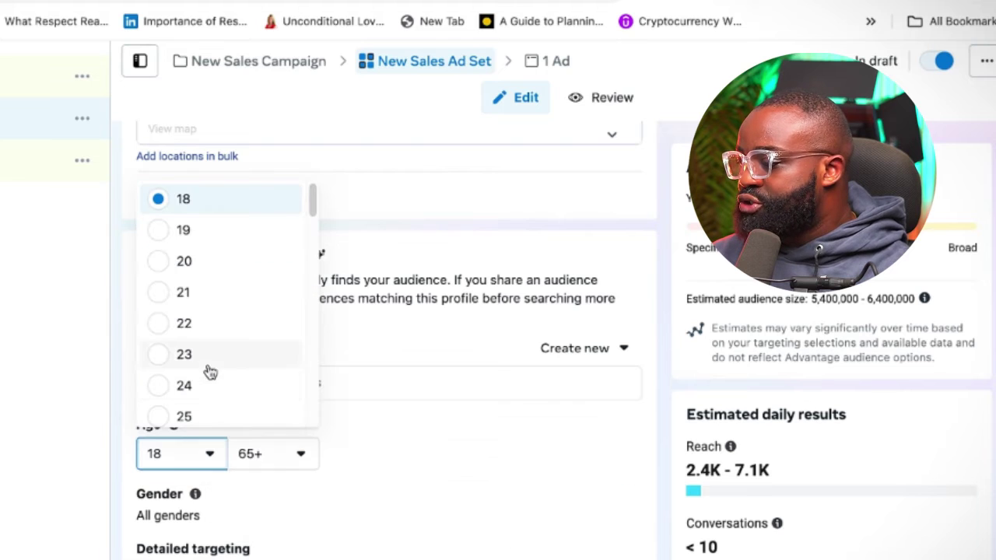
{"action": "left_click", "coordinate": [184, 354]}
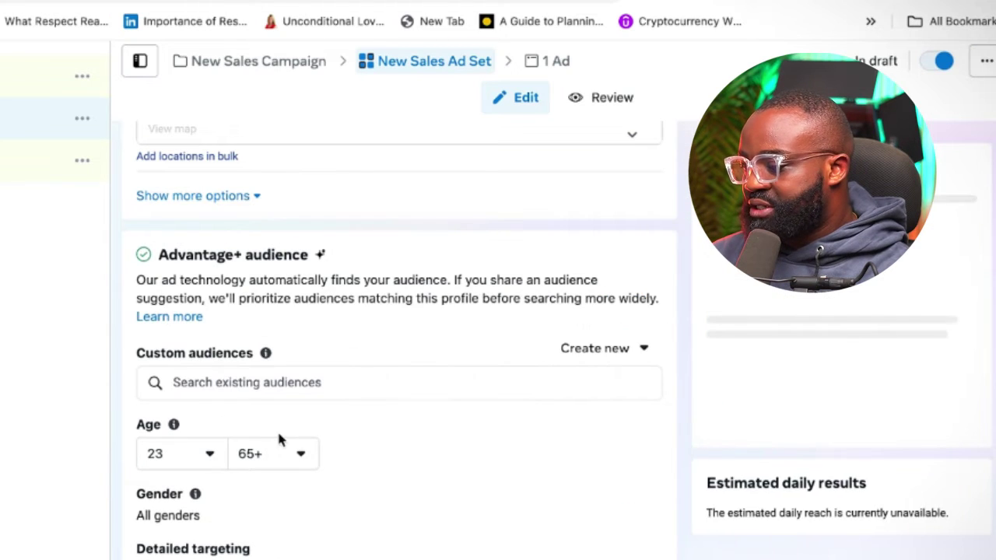
{"action": "left_click", "coordinate": [278, 459]}
{"action": "scroll", "coordinate": [313, 344], "scroll_direction": "up", "scroll_amount": 6}
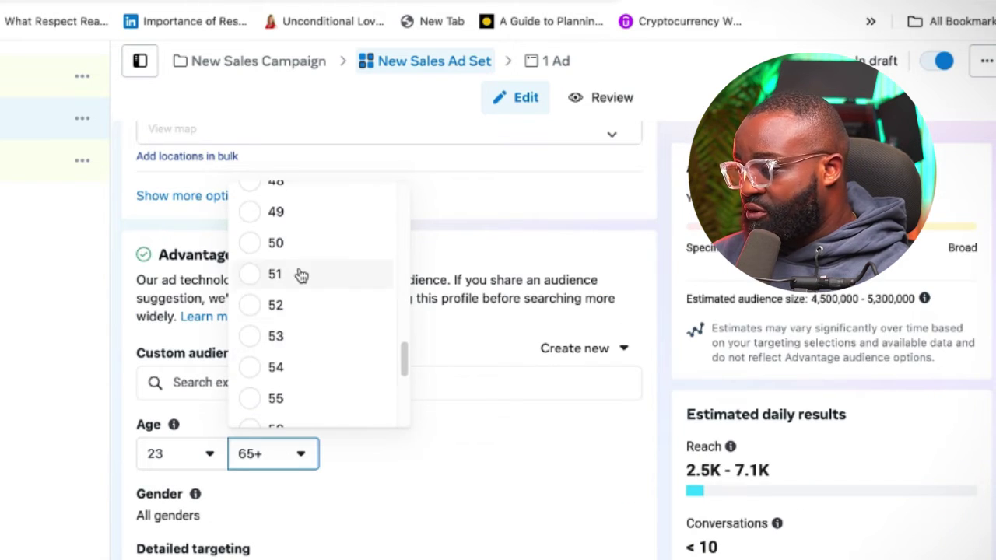
{"action": "left_click", "coordinate": [309, 307]}
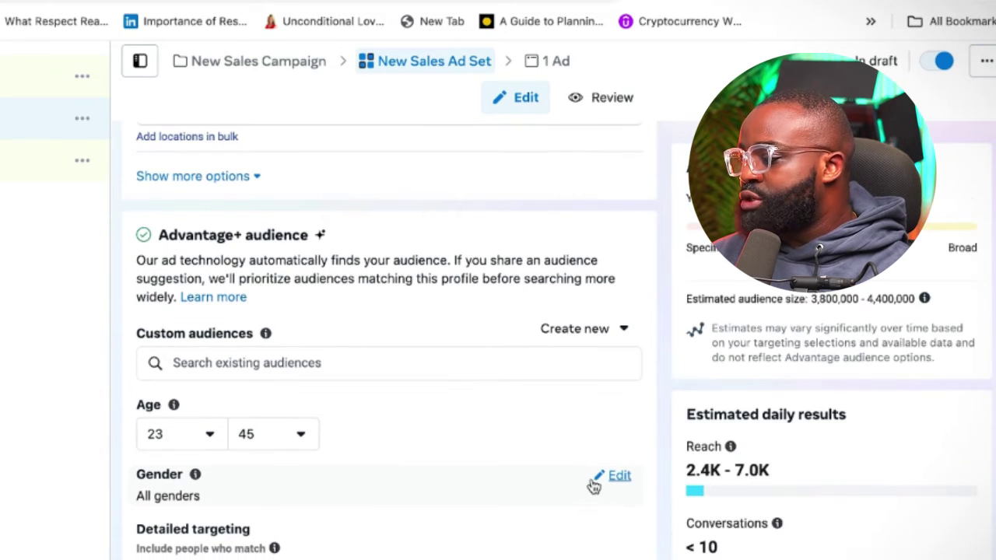
- Set the audience suggestion's gender to Women
{"action": "left_click", "coordinate": [598, 477]}
{"action": "left_click", "coordinate": [276, 502]}
{"action": "scroll", "coordinate": [420, 469], "scroll_direction": "down", "scroll_amount": 1}
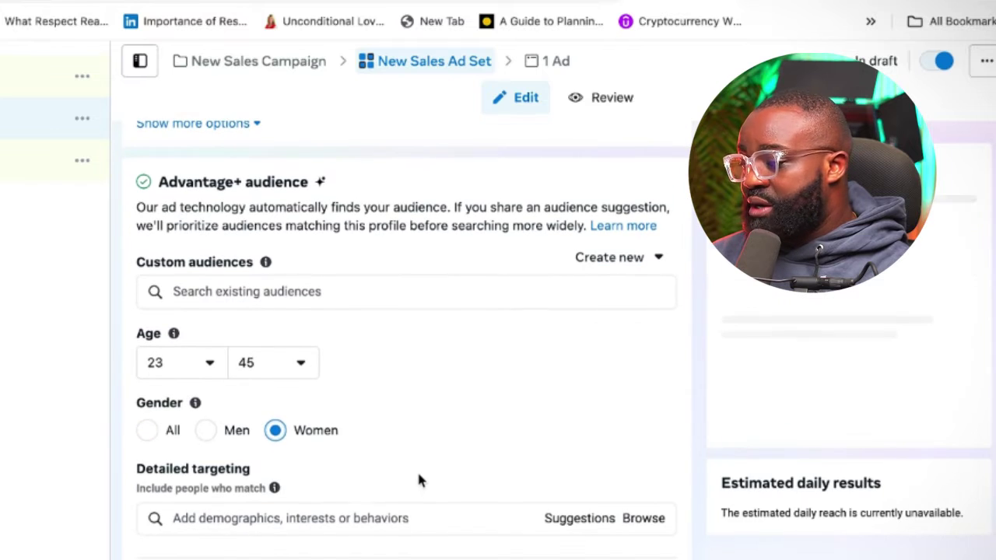
- Search detailed targeting for "small business" and add the interest Small business (business & finance)
{"action": "left_click", "coordinate": [382, 519]}
{"action": "scroll", "coordinate": [455, 455], "scroll_direction": "down", "scroll_amount": 1}
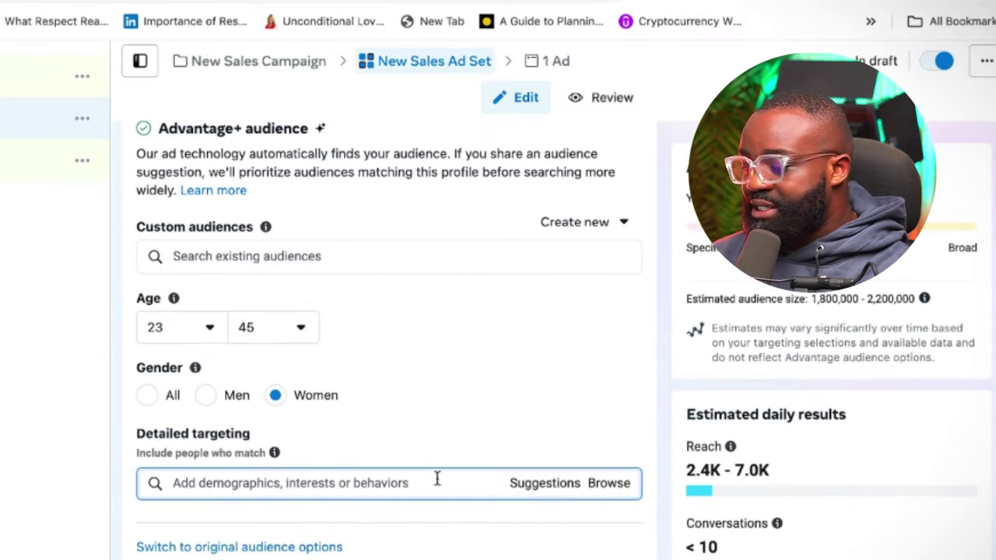
{"action": "type", "text": "small business"}
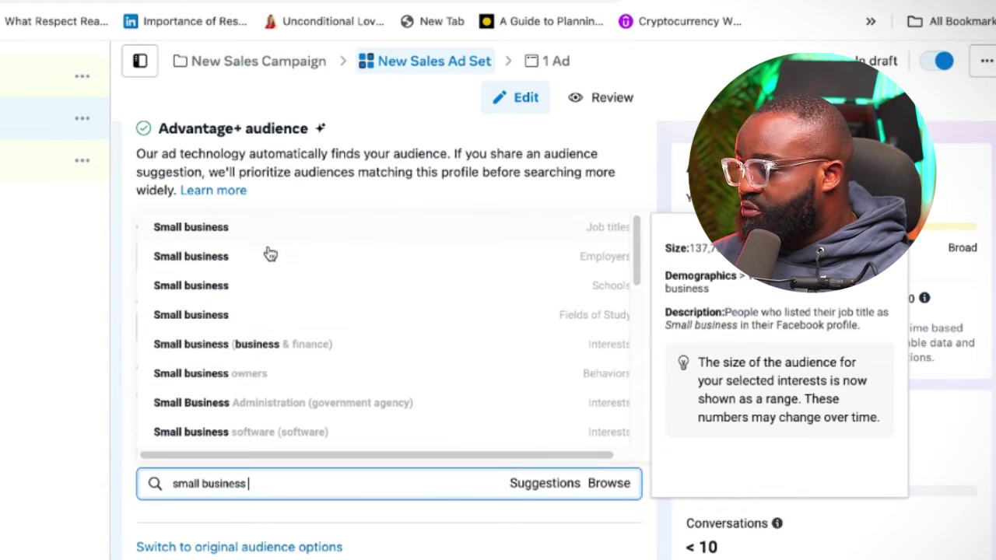
{"action": "left_click", "coordinate": [216, 344]}
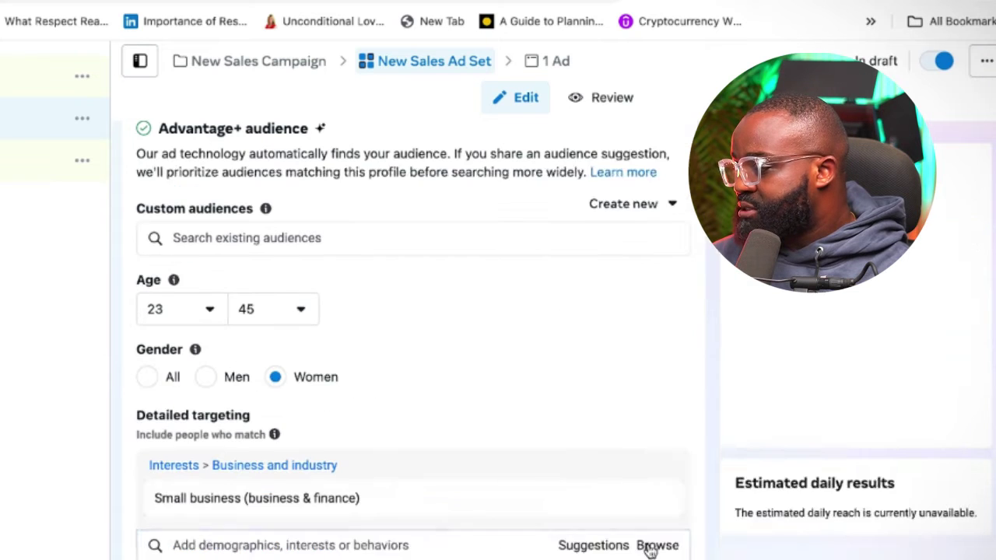
- Add the suggested interests Home business (business & finance) and Entrepreneurship (business & finance) to the detailed targeting
{"action": "scroll", "coordinate": [506, 376], "scroll_direction": "down", "scroll_amount": 3}
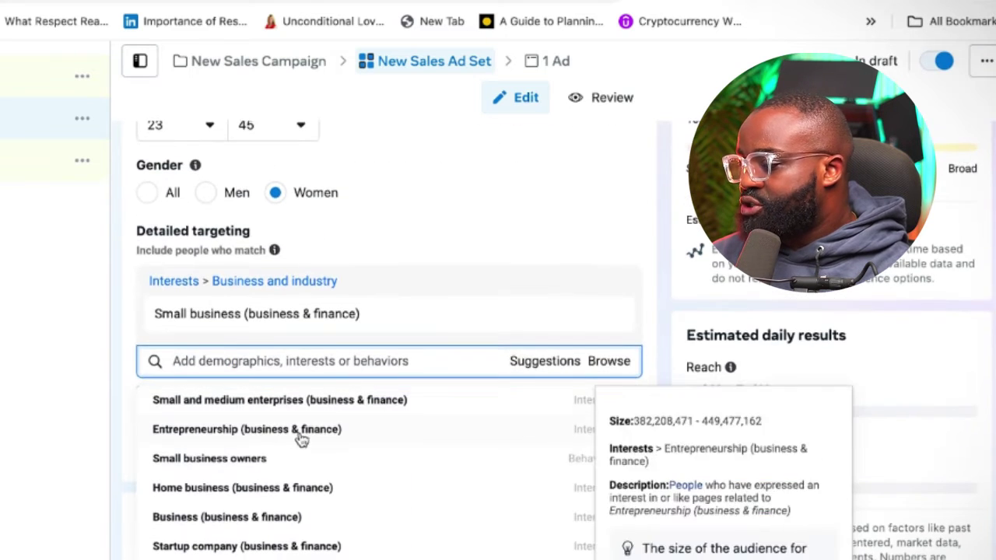
{"action": "left_click", "coordinate": [215, 489]}
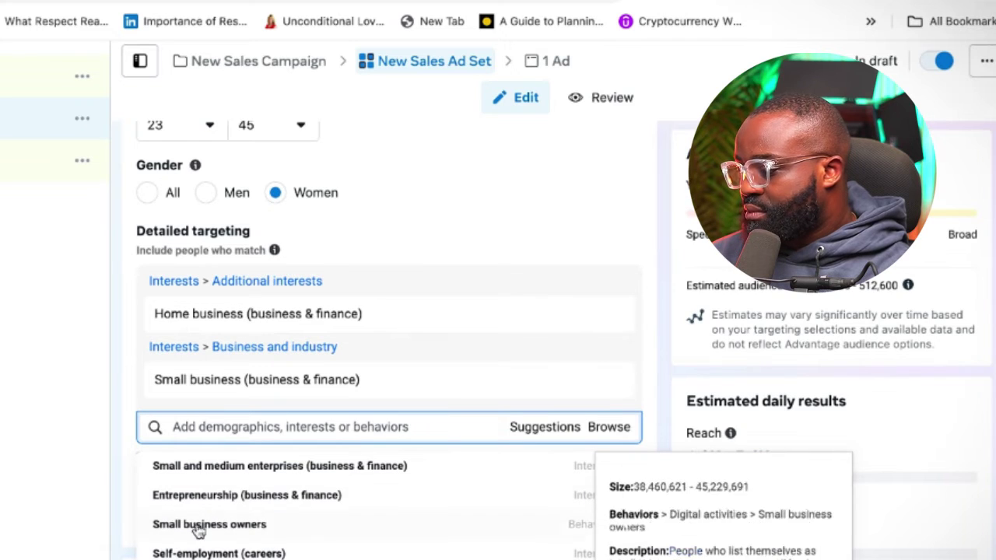
{"action": "scroll", "coordinate": [194, 524], "scroll_direction": "down", "scroll_amount": 3}
{"action": "scroll", "coordinate": [327, 544], "scroll_direction": "down", "scroll_amount": 3}
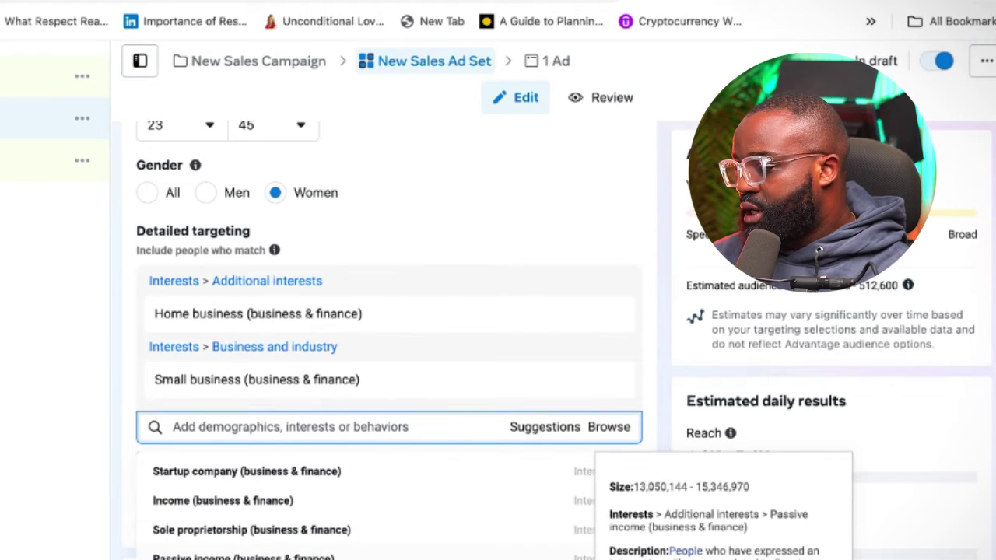
{"action": "scroll", "coordinate": [350, 505], "scroll_direction": "down", "scroll_amount": 1}
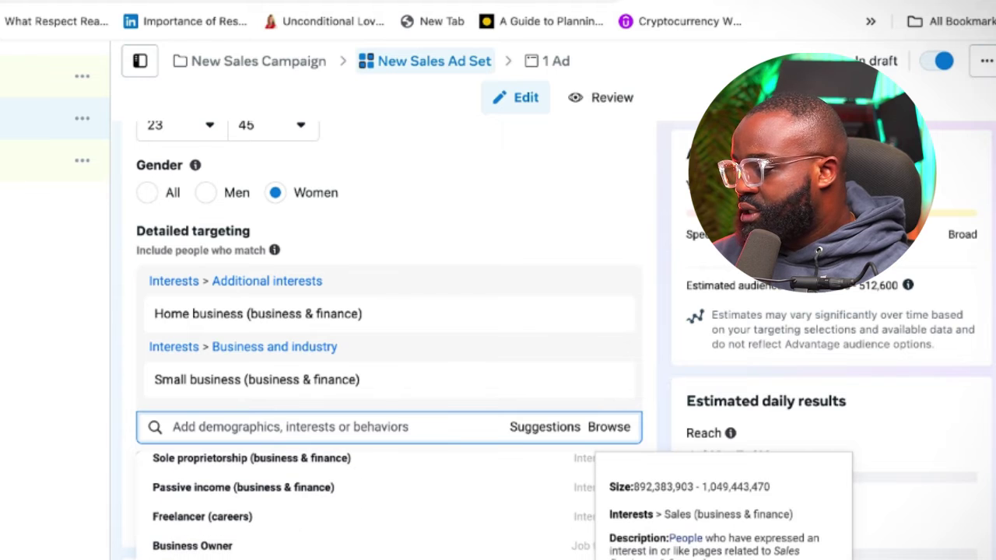
{"action": "scroll", "coordinate": [210, 537], "scroll_direction": "down", "scroll_amount": 3}
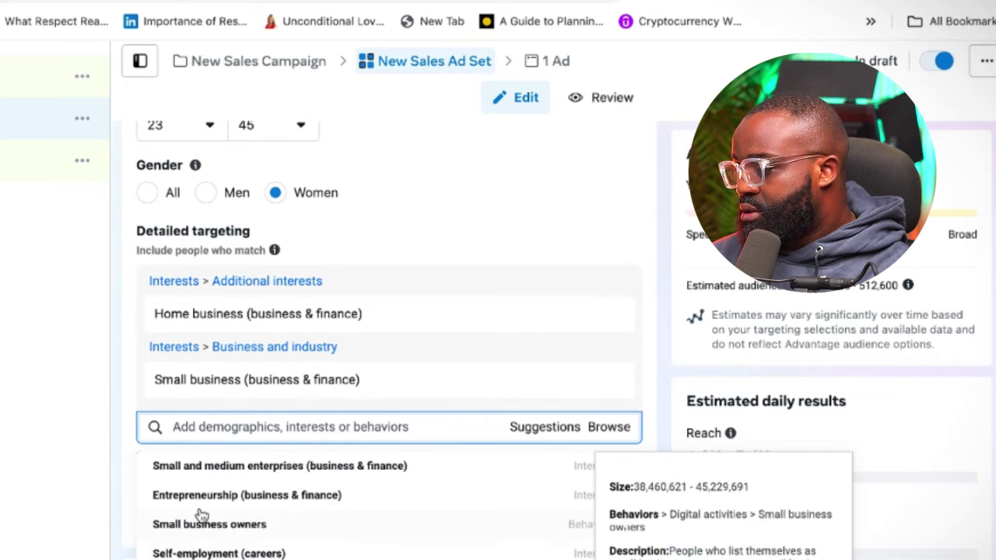
{"action": "left_click", "coordinate": [191, 496]}
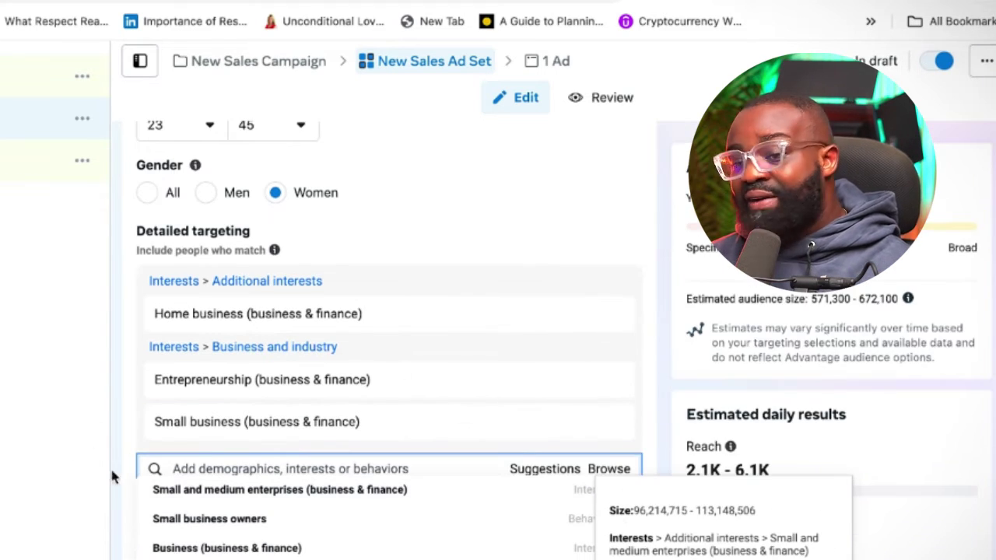
- Switch the ad set to manual placements and review the available platforms and placement list
{"action": "scroll", "coordinate": [129, 475], "scroll_direction": "down", "scroll_amount": 1}
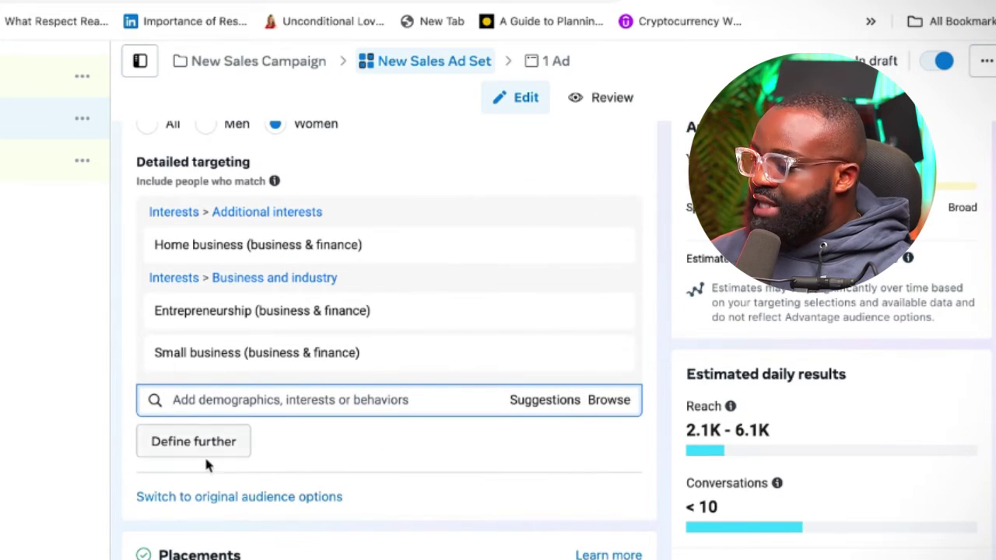
{"action": "scroll", "coordinate": [164, 465], "scroll_direction": "down", "scroll_amount": 1}
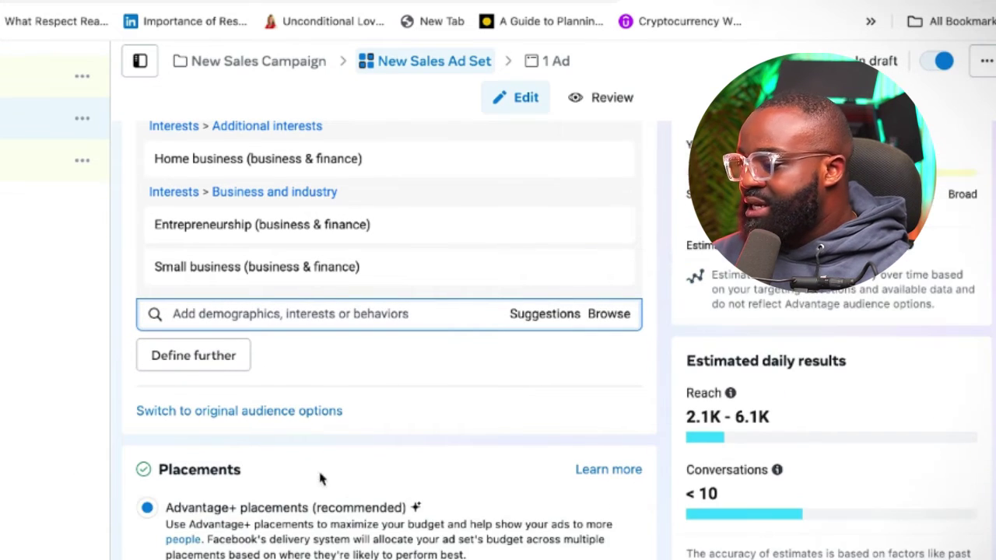
{"action": "scroll", "coordinate": [311, 479], "scroll_direction": "down", "scroll_amount": 1}
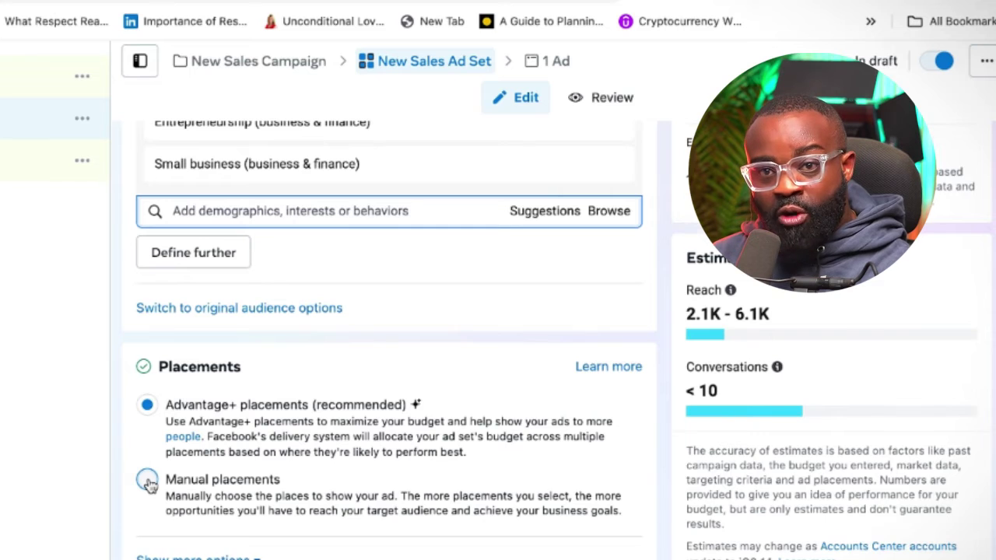
{"action": "left_click", "coordinate": [147, 480]}
{"action": "scroll", "coordinate": [117, 459], "scroll_direction": "down", "scroll_amount": 2}
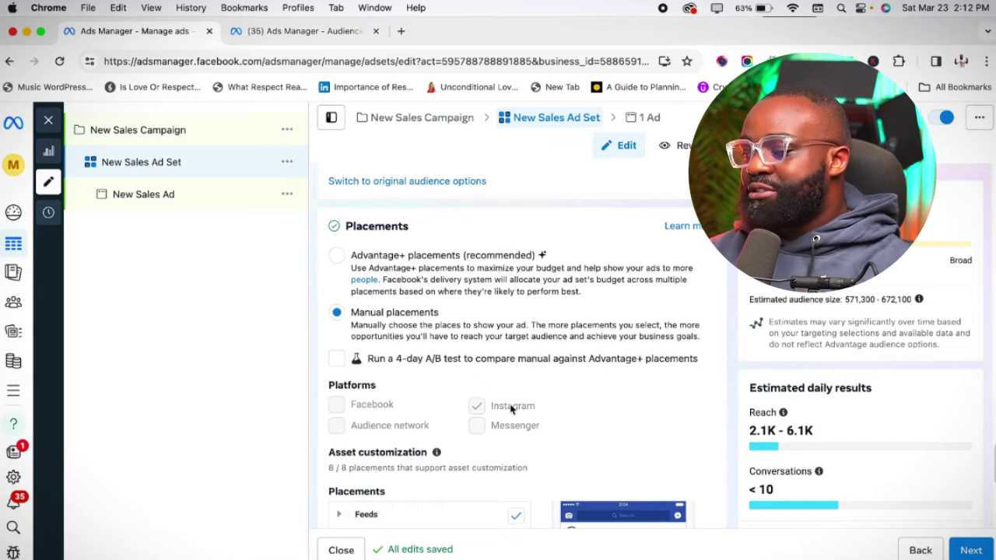
{"action": "scroll", "coordinate": [510, 412], "scroll_direction": "down", "scroll_amount": 1}
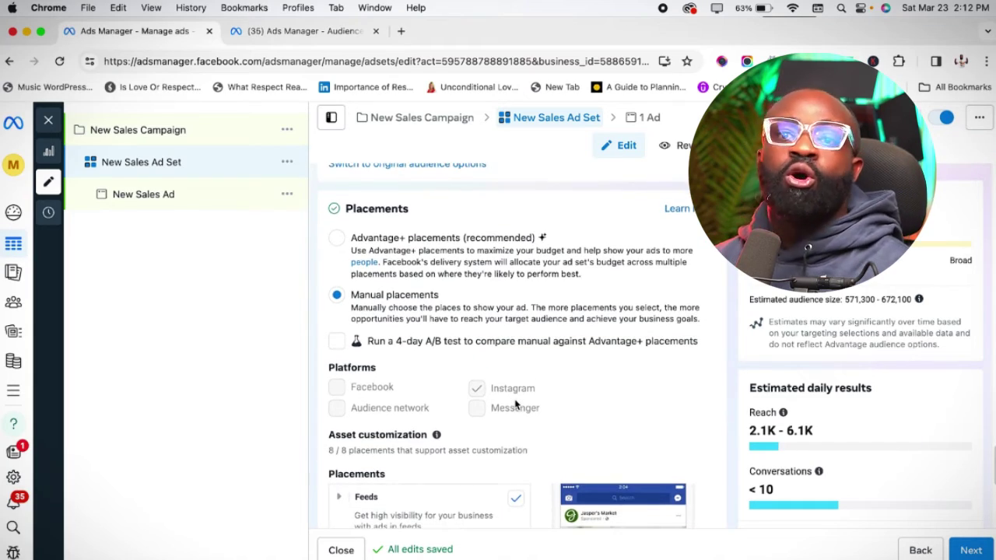
{"action": "scroll", "coordinate": [513, 422], "scroll_direction": "down", "scroll_amount": 5}
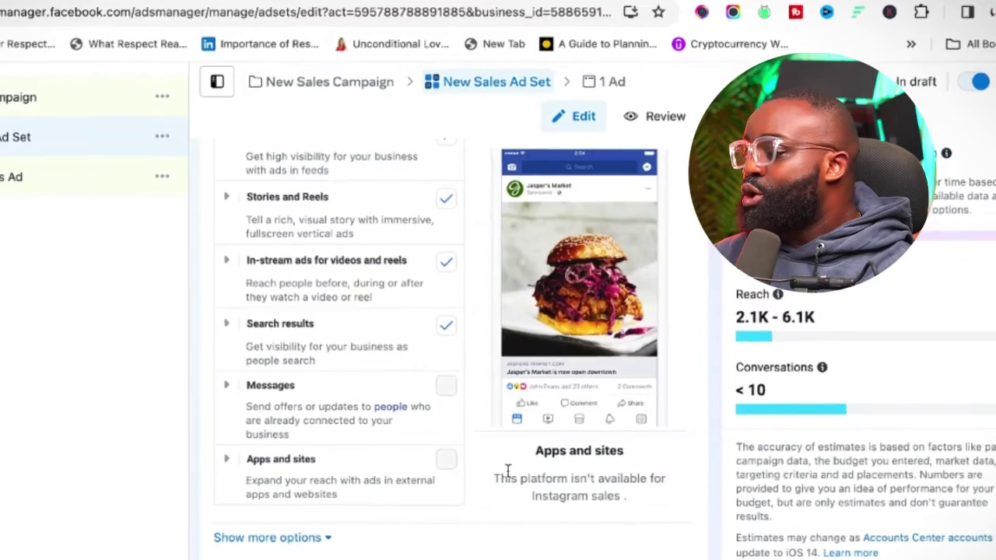
{"action": "scroll", "coordinate": [508, 470], "scroll_direction": "up", "scroll_amount": 5}
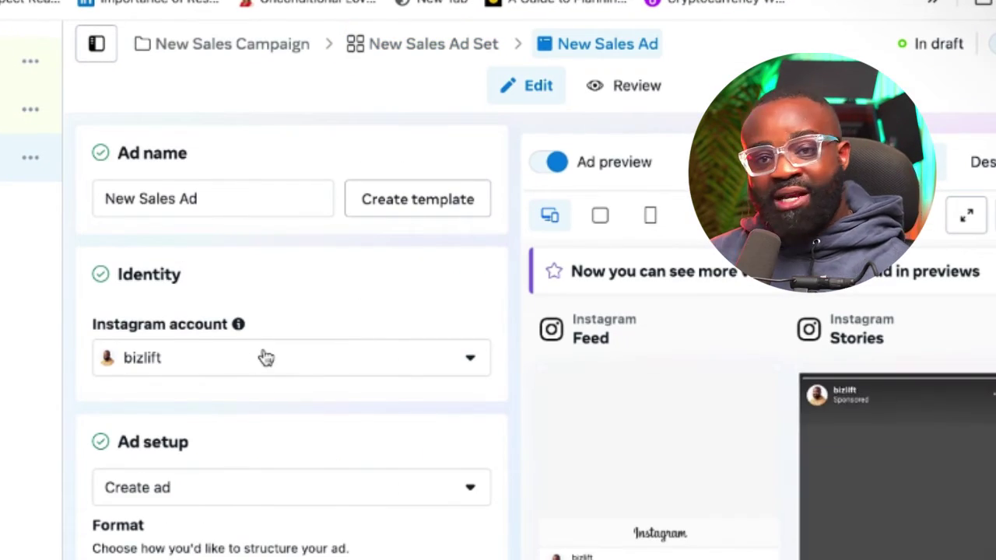
- Change the ad setup of New Sales Ad to use an existing post
{"action": "scroll", "coordinate": [268, 373], "scroll_direction": "down", "scroll_amount": 2}
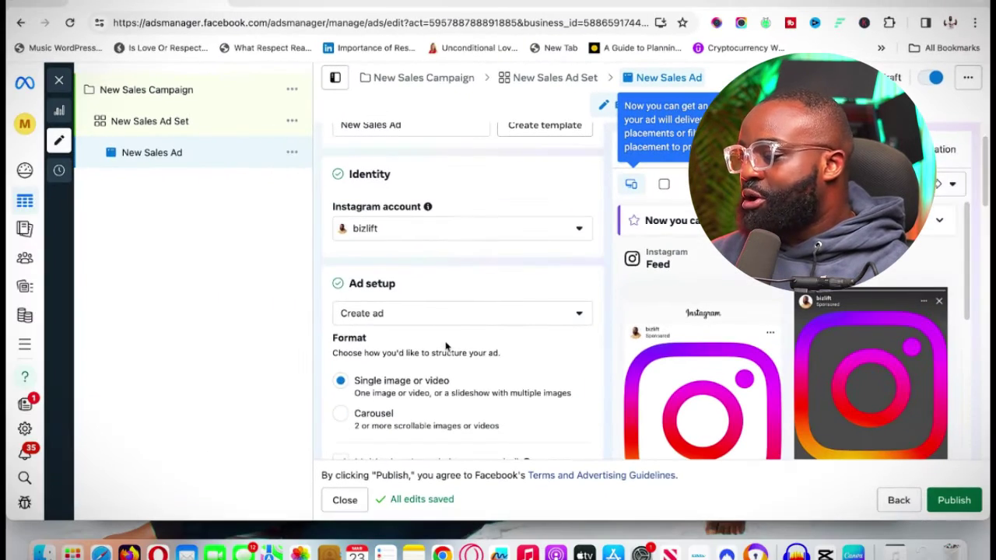
{"action": "left_click", "coordinate": [268, 480]}
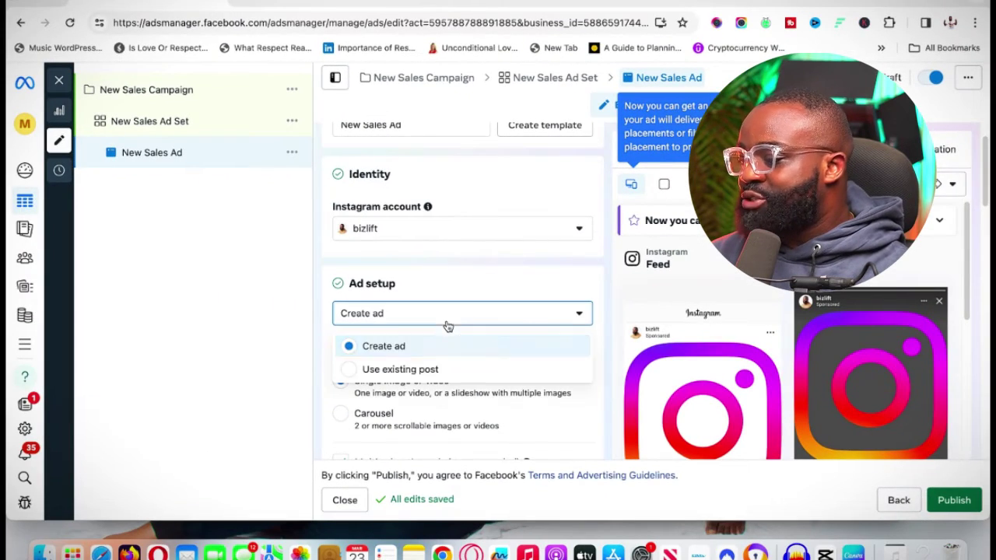
{"action": "left_click", "coordinate": [426, 369]}
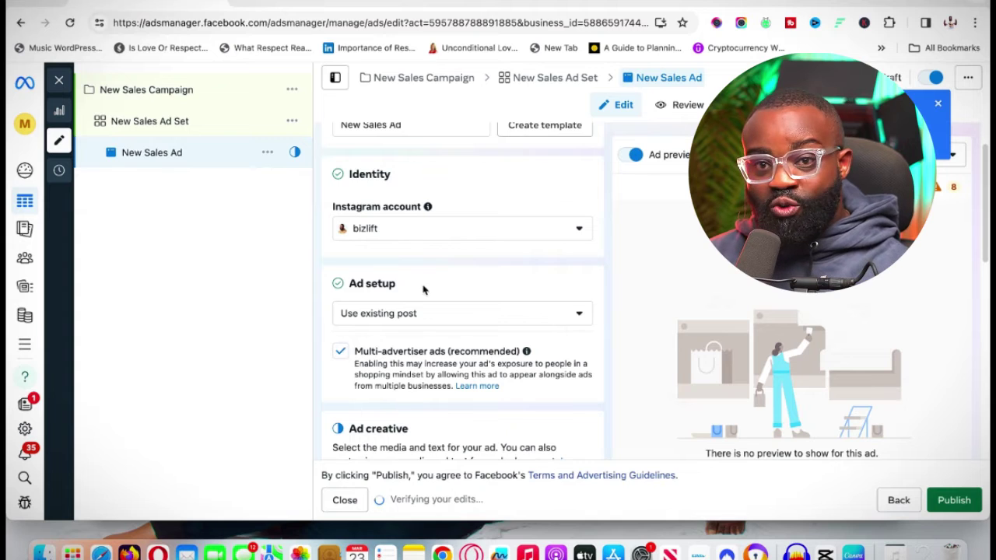
- Open the post selection for the ad creative and choose the "Do you have the new ad goal?" reel among the Instagram posts
{"action": "scroll", "coordinate": [427, 295], "scroll_direction": "down", "scroll_amount": 5}
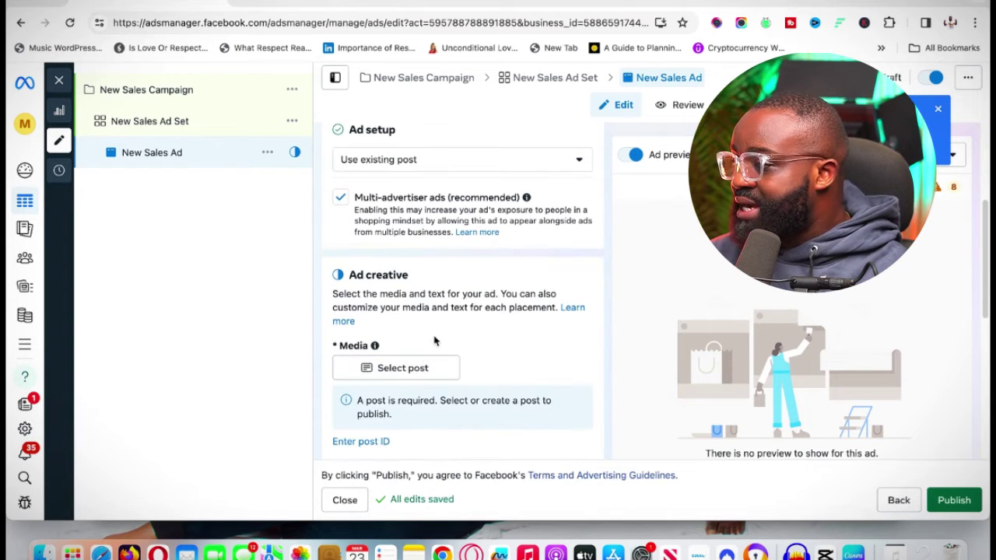
{"action": "left_click", "coordinate": [411, 372]}
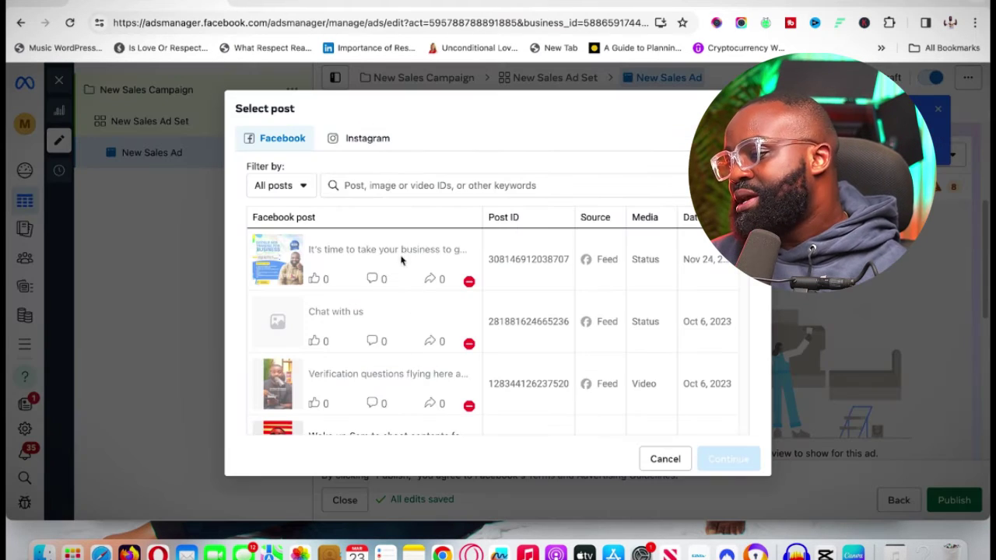
{"action": "left_click", "coordinate": [381, 141]}
{"action": "left_click", "coordinate": [360, 265]}
{"action": "left_click", "coordinate": [367, 327]}
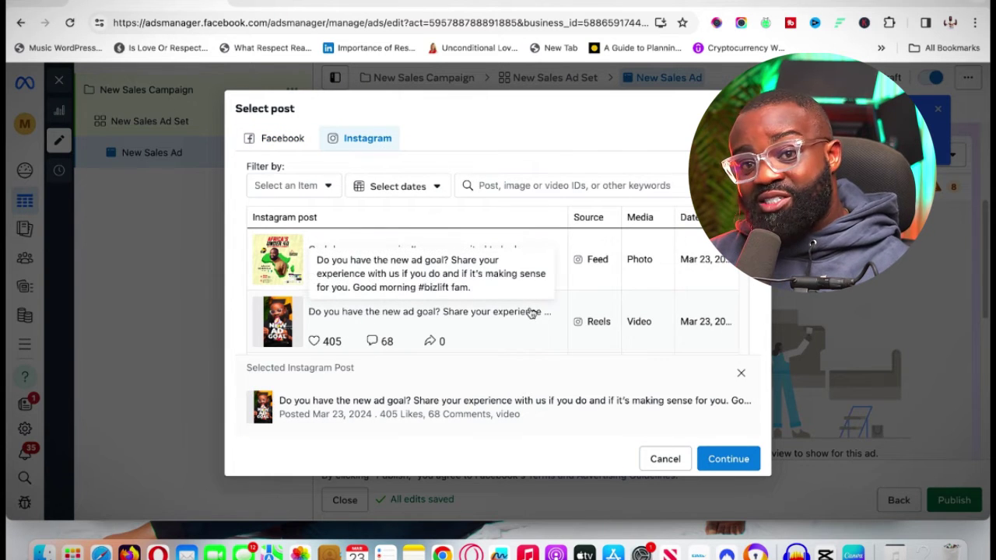
- Browse the other Instagram posts, reselect the "Do you have the new ad goal?" reel and confirm it as the ad's media
{"action": "scroll", "coordinate": [380, 280], "scroll_direction": "down", "scroll_amount": 2}
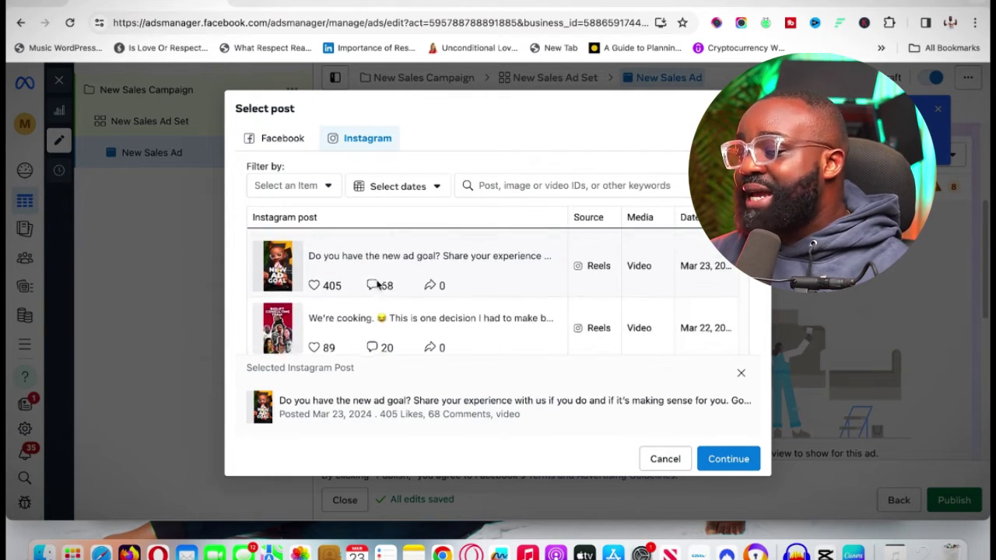
{"action": "scroll", "coordinate": [393, 288], "scroll_direction": "up", "scroll_amount": 2}
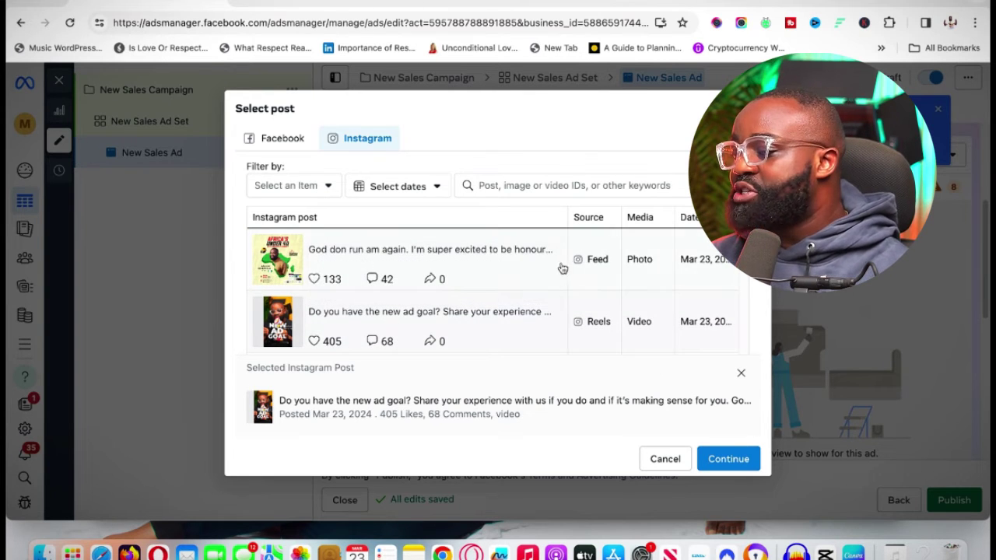
{"action": "scroll", "coordinate": [513, 291], "scroll_direction": "down", "scroll_amount": 3}
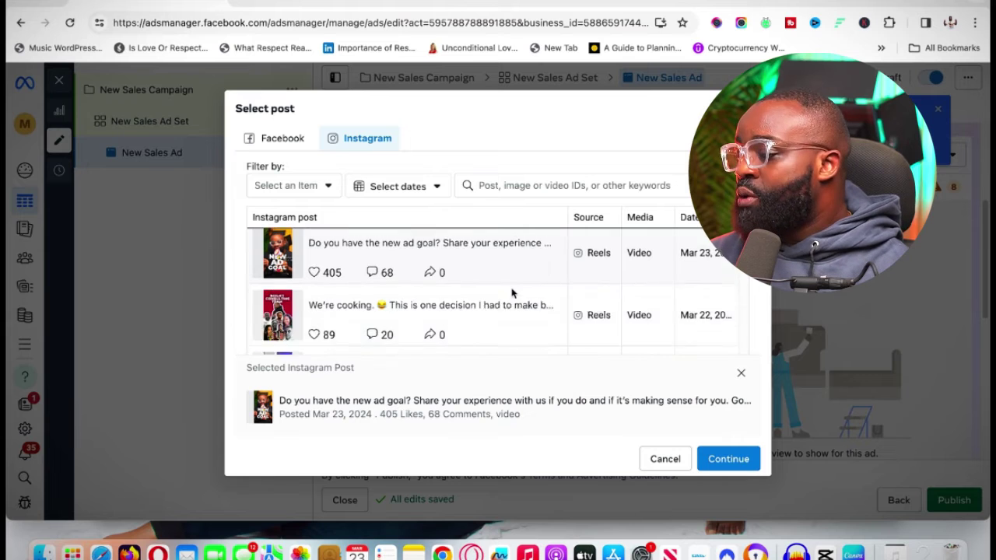
{"action": "scroll", "coordinate": [545, 311], "scroll_direction": "down", "scroll_amount": 2}
{"action": "scroll", "coordinate": [537, 313], "scroll_direction": "up", "scroll_amount": 5}
{"action": "left_click", "coordinate": [526, 315]}
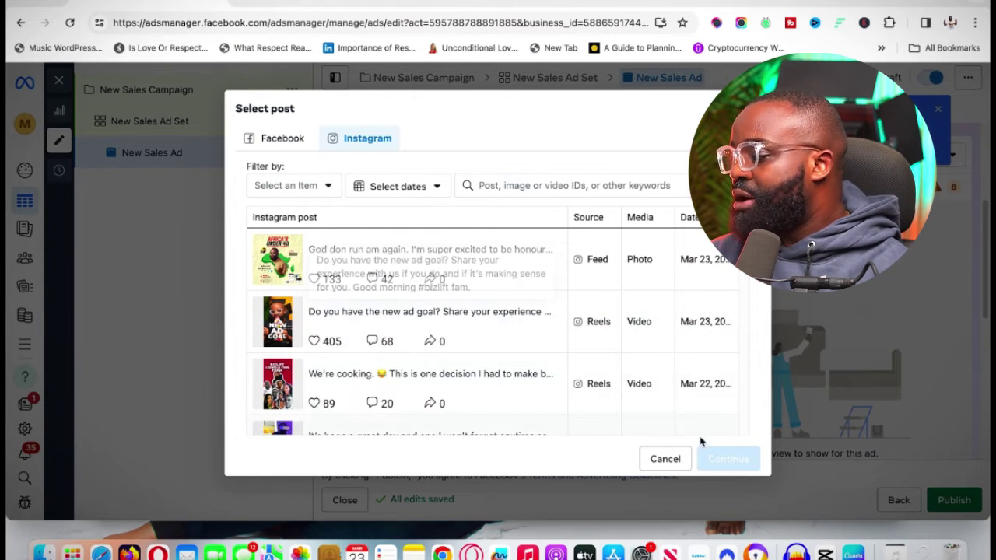
{"action": "left_click", "coordinate": [549, 335]}
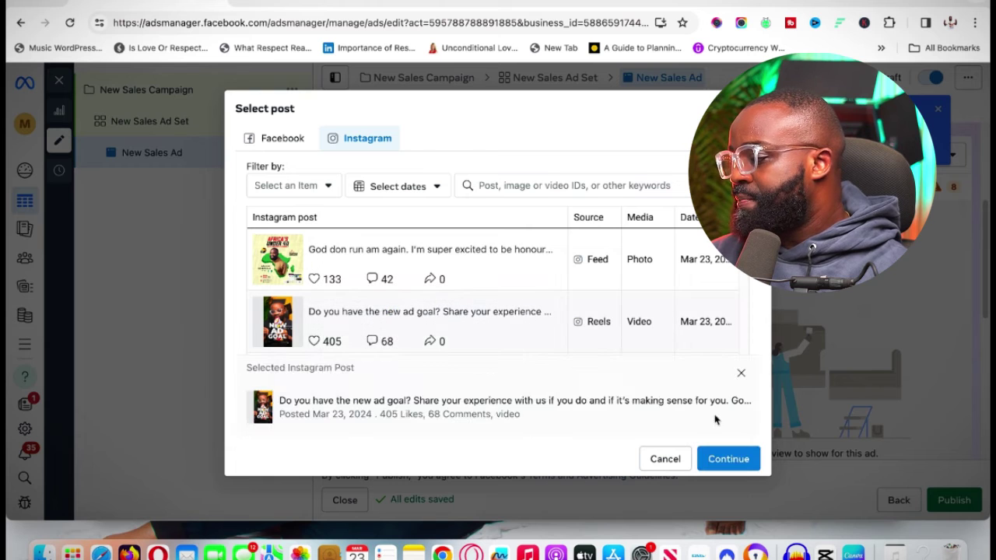
{"action": "key", "text": "Return"}
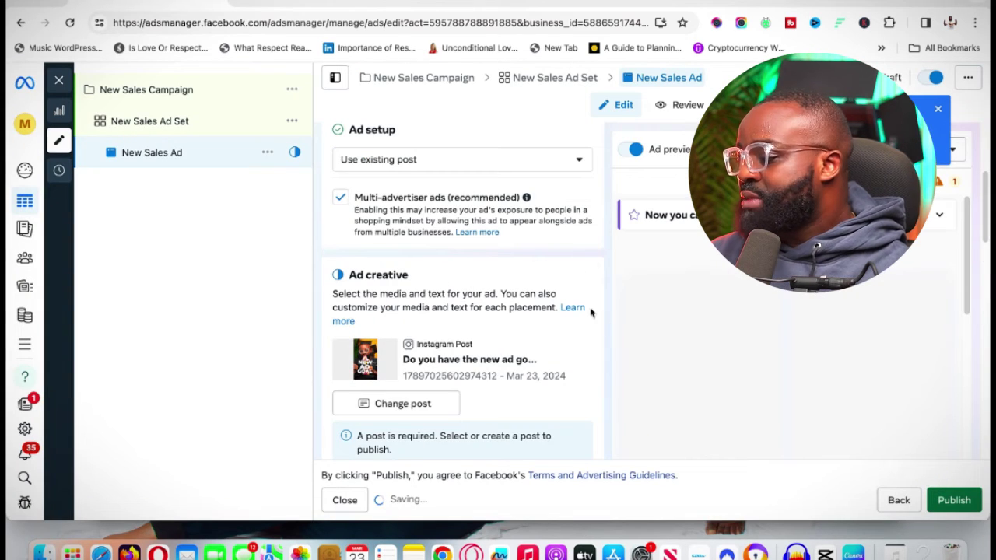
{"action": "scroll", "coordinate": [545, 311], "scroll_direction": "down", "scroll_amount": 2}
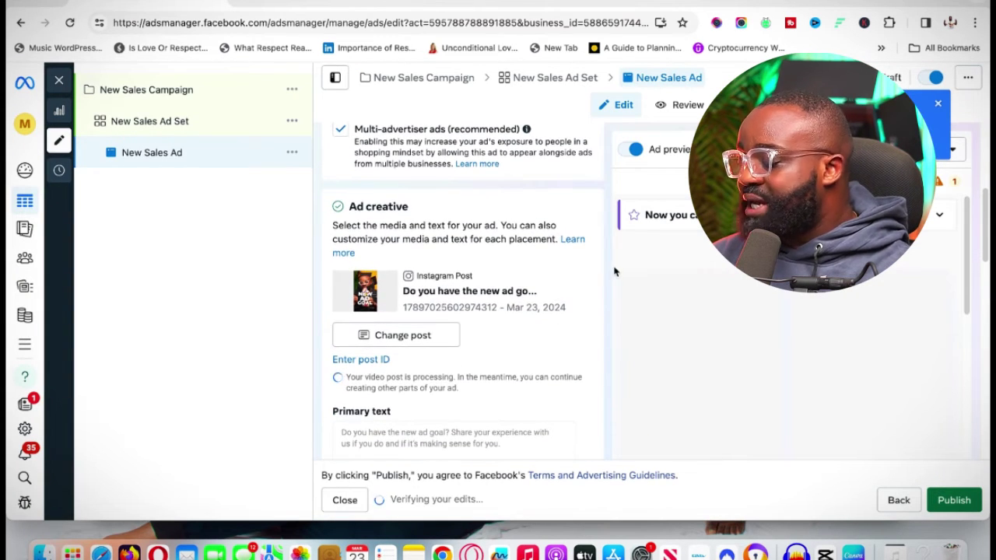